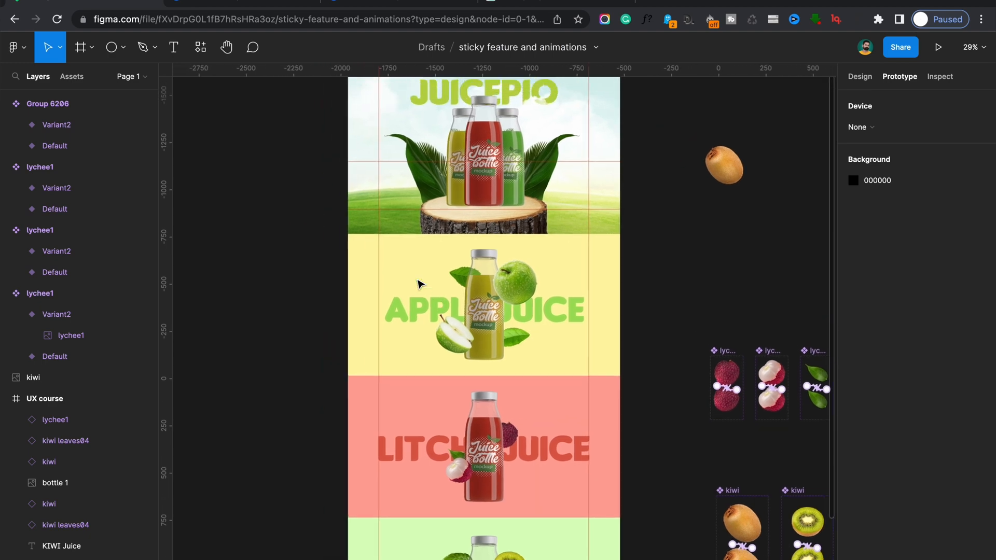
Step: Try moving individual elements of the JUICEPIO hero section and undo each move
{"action": "scroll", "coordinate": [420, 284], "scroll_direction": "up", "scroll_amount": 2}
{"action": "scroll", "coordinate": [418, 284], "scroll_direction": "down", "scroll_amount": 2}
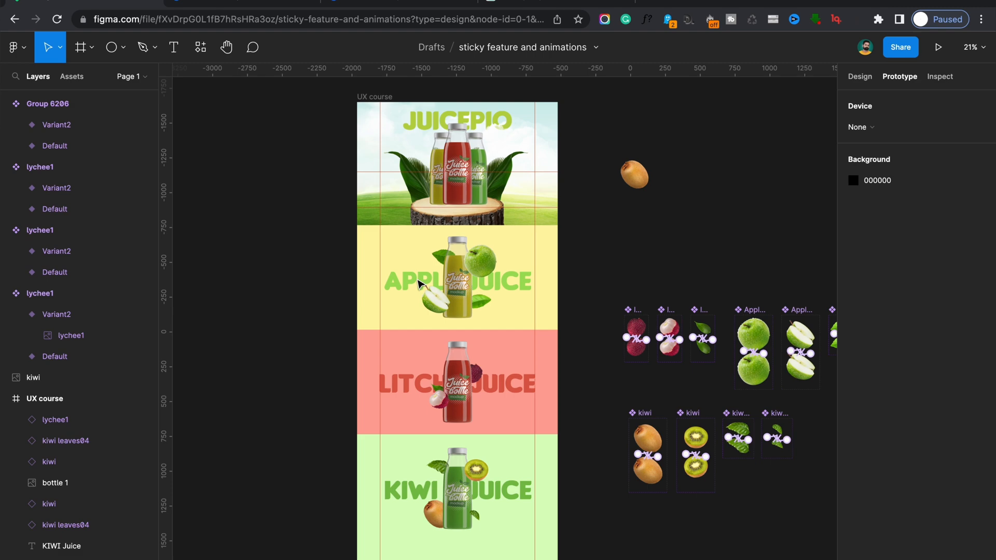
{"action": "scroll", "coordinate": [426, 117], "scroll_direction": "up", "scroll_amount": 5}
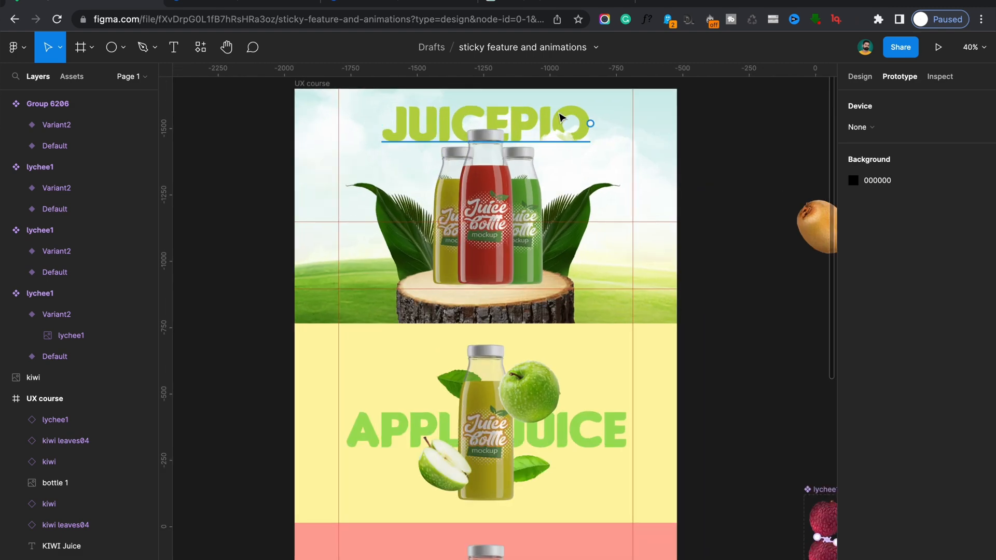
{"action": "left_click", "coordinate": [564, 97]}
{"action": "left_click_drag", "start_coordinate": [564, 96], "coordinate": [606, 115]}
{"action": "key", "text": "super+z"}
{"action": "left_click_drag", "start_coordinate": [601, 157], "coordinate": [586, 135]}
{"action": "key", "text": "super+z"}
{"action": "left_click_drag", "start_coordinate": [543, 222], "coordinate": [613, 179]}
{"action": "key", "text": "super+z"}
{"action": "key", "text": "super+z"}
{"action": "mouse_move", "coordinate": [542, 297]}
{"action": "left_mouse_down"}
{"action": "mouse_move", "coordinate": [439, 287]}
{"action": "mouse_move", "coordinate": [569, 270]}
{"action": "mouse_move", "coordinate": [540, 288]}
{"action": "left_mouse_up"}
{"action": "key", "text": "super+z"}
{"action": "left_click_drag", "start_coordinate": [496, 229], "coordinate": [525, 236]}
{"action": "key", "text": "super+z"}
Step: Try moving an element in the Apple Juice section and undo the changes
{"action": "scroll", "coordinate": [500, 373], "scroll_direction": "down", "scroll_amount": 3}
{"action": "left_click_drag", "start_coordinate": [460, 327], "coordinate": [401, 318]}
{"action": "key", "text": "super+z"}
{"action": "key", "text": "super+z"}
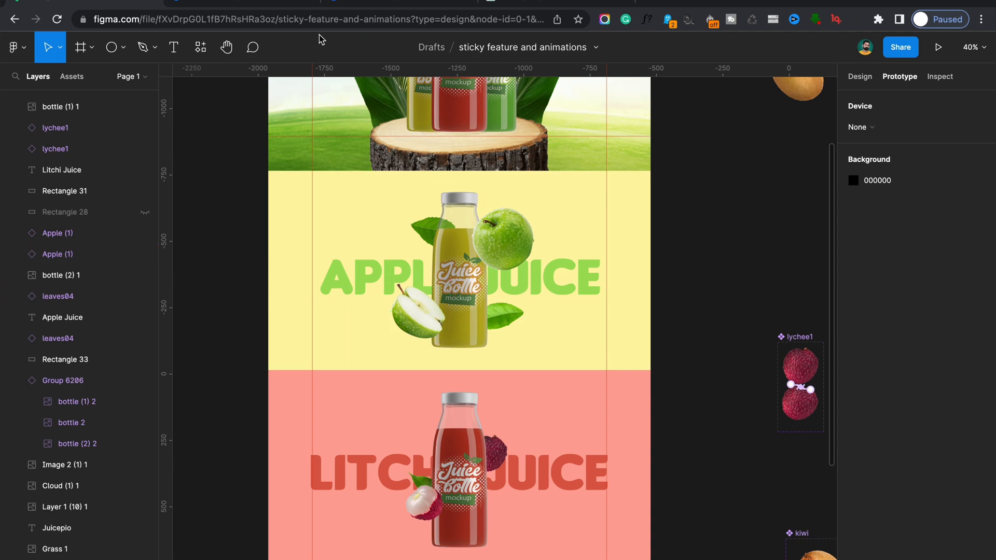
Step: Switch to Freepik, browse the PSD search results for juice, and view the Fresh by Nature premium PSD page
{"action": "left_click", "coordinate": [264, 4]}
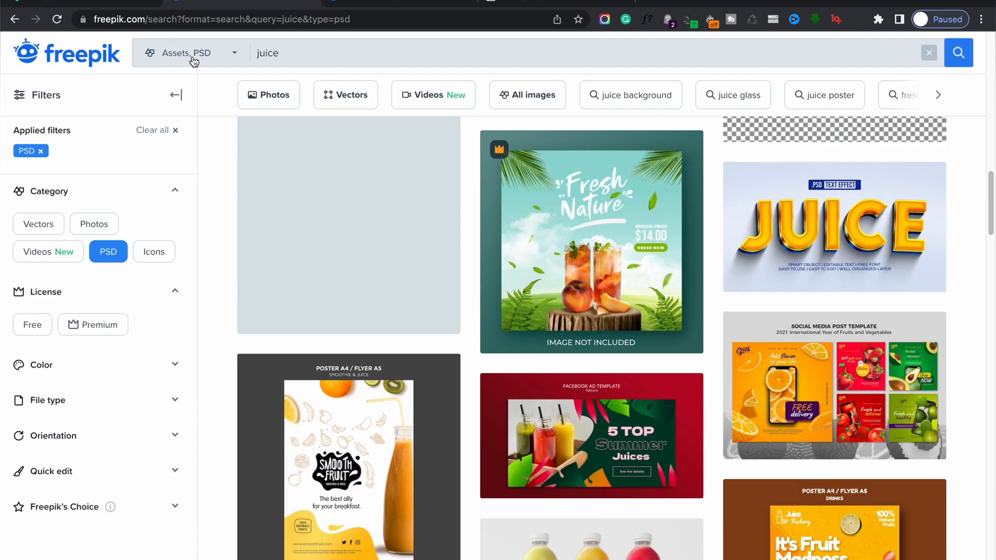
{"action": "left_click", "coordinate": [221, 53]}
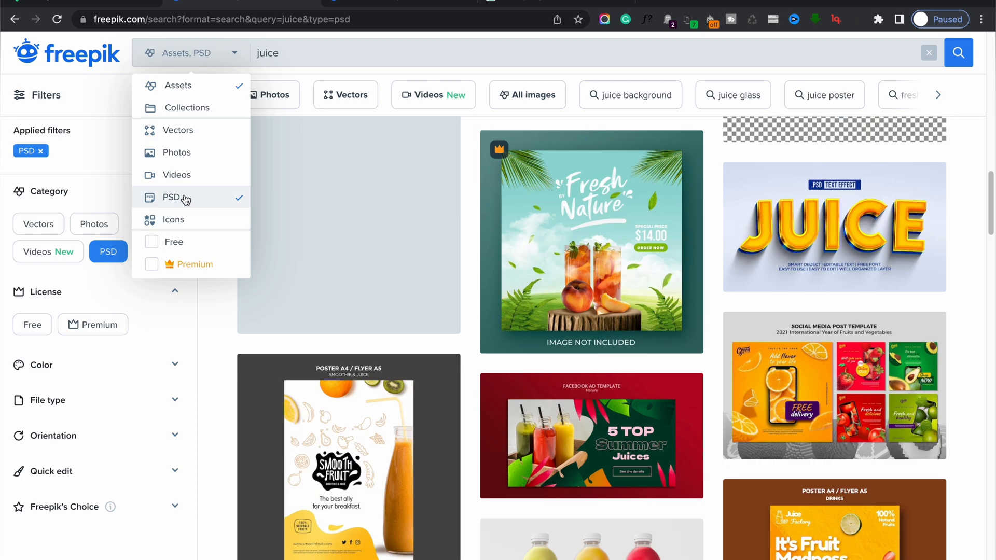
{"action": "left_click", "coordinate": [299, 52]}
{"action": "scroll", "coordinate": [613, 346], "scroll_direction": "down", "scroll_amount": 15}
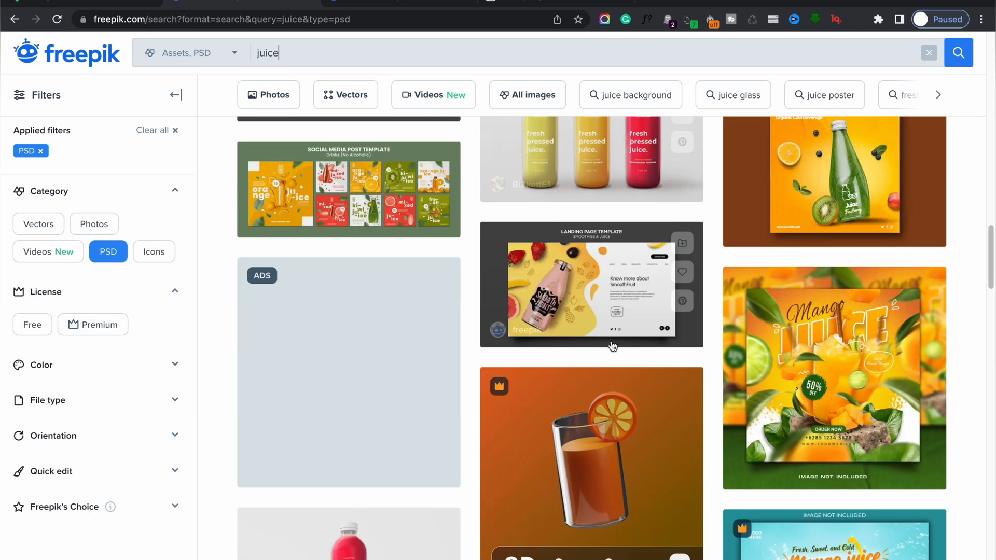
{"action": "scroll", "coordinate": [613, 345], "scroll_direction": "down", "scroll_amount": 8}
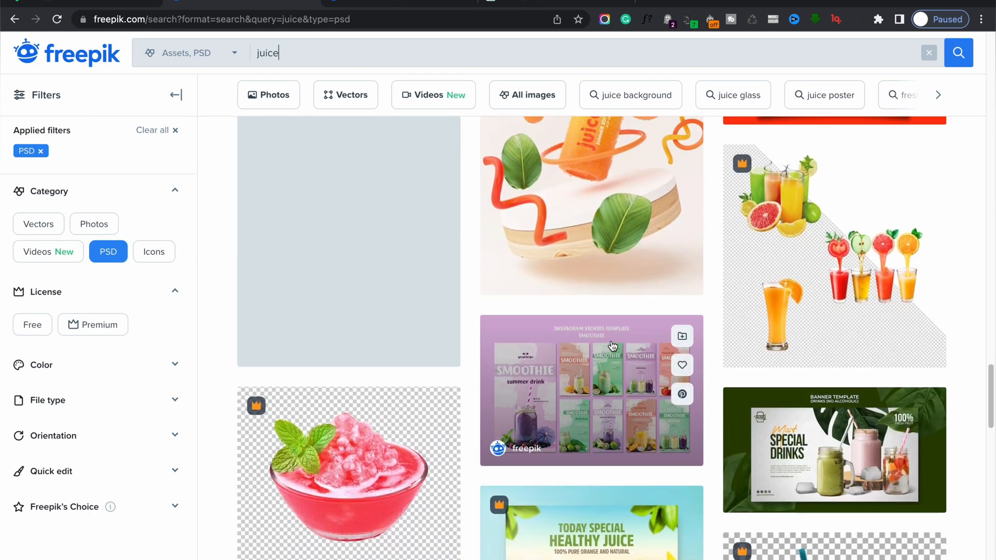
{"action": "scroll", "coordinate": [614, 344], "scroll_direction": "up", "scroll_amount": 2}
{"action": "scroll", "coordinate": [615, 342], "scroll_direction": "down", "scroll_amount": 6}
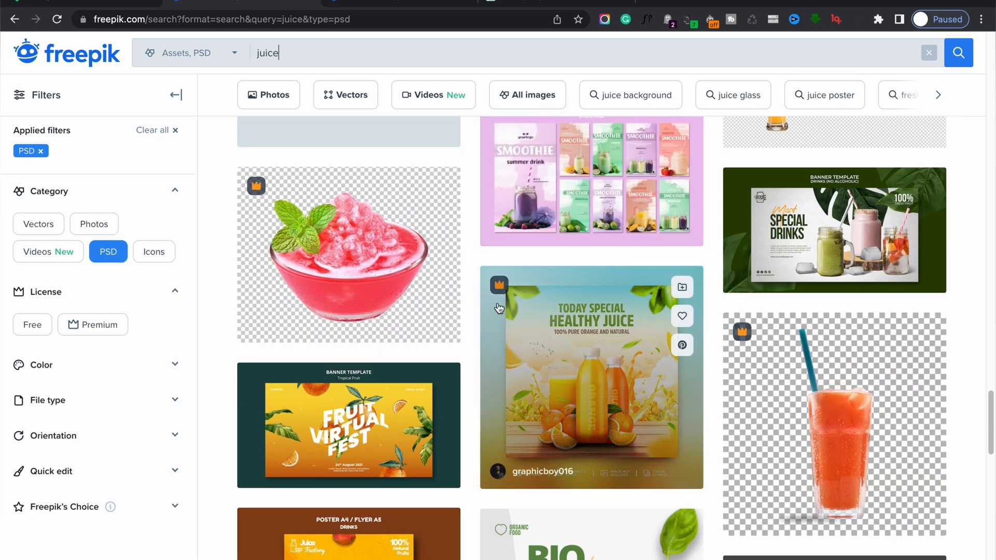
{"action": "scroll", "coordinate": [653, 357], "scroll_direction": "down", "scroll_amount": 3}
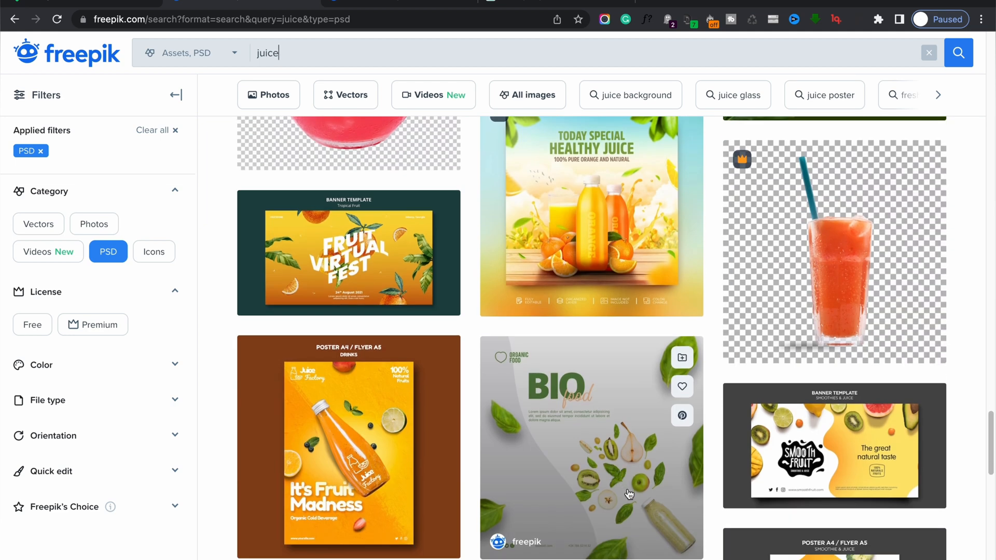
{"action": "left_click", "coordinate": [388, 3]}
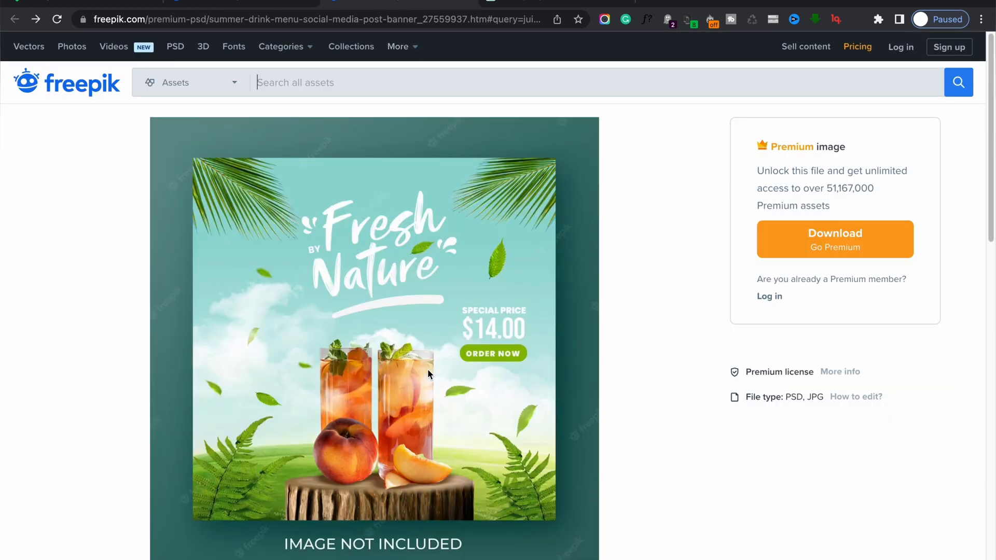
Step: Switch to Photopea, move the leaf beside the Fresh by Nature title slightly downward, and open the export options for the left fern layer
{"action": "left_click", "coordinate": [541, 7]}
{"action": "left_click", "coordinate": [509, 305]}
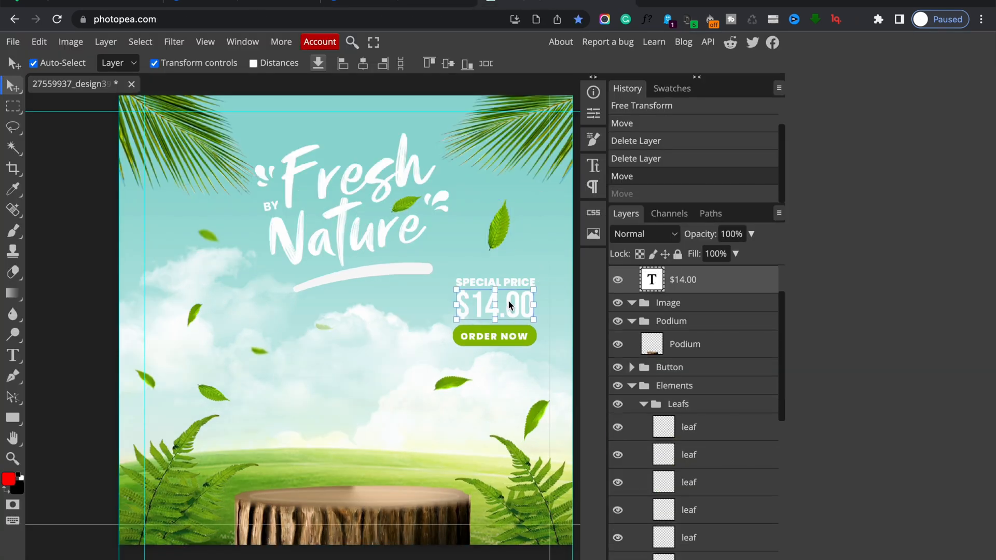
{"action": "scroll", "coordinate": [508, 305], "scroll_direction": "down", "scroll_amount": 1}
{"action": "scroll", "coordinate": [509, 305], "scroll_direction": "right", "scroll_amount": 1}
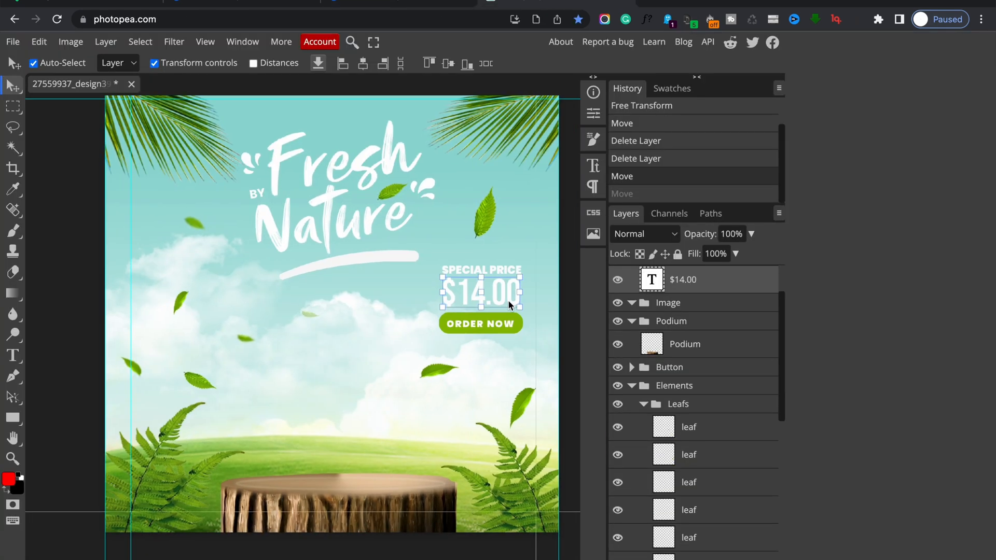
{"action": "left_click_drag", "start_coordinate": [481, 218], "coordinate": [472, 240]}
{"action": "left_click", "coordinate": [517, 393]}
{"action": "left_click", "coordinate": [161, 434]}
{"action": "mouse_move", "coordinate": [161, 434]}
{"action": "left_mouse_down"}
{"action": "mouse_move", "coordinate": [140, 406]}
{"action": "mouse_move", "coordinate": [172, 406]}
{"action": "mouse_move", "coordinate": [137, 400]}
{"action": "mouse_move", "coordinate": [181, 404]}
{"action": "mouse_move", "coordinate": [178, 432]}
{"action": "left_mouse_up"}
{"action": "left_click", "coordinate": [318, 63]}
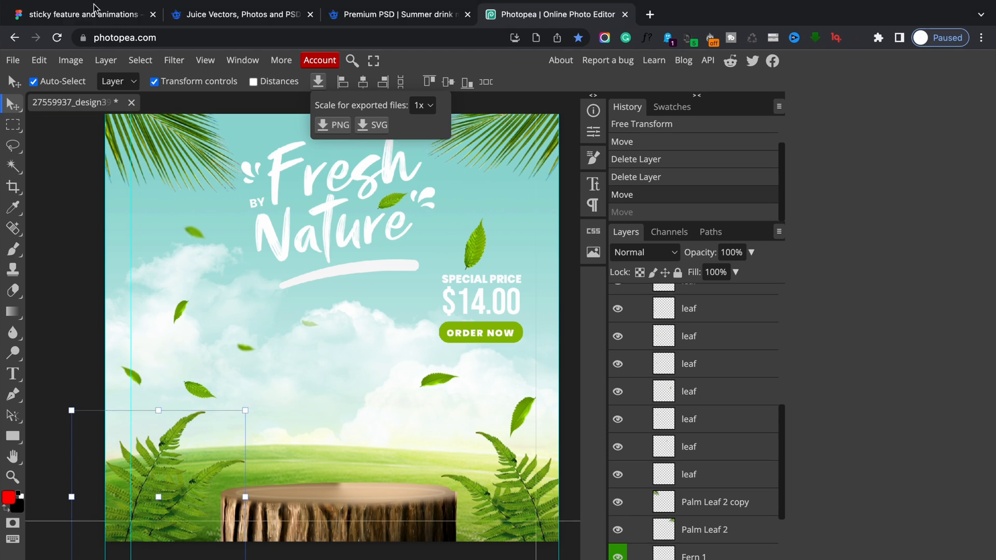
Step: Switch back to Figma and examine the fruit, leaf and bottle component sets alongside the juice page sections
{"action": "left_click", "coordinate": [98, 14]}
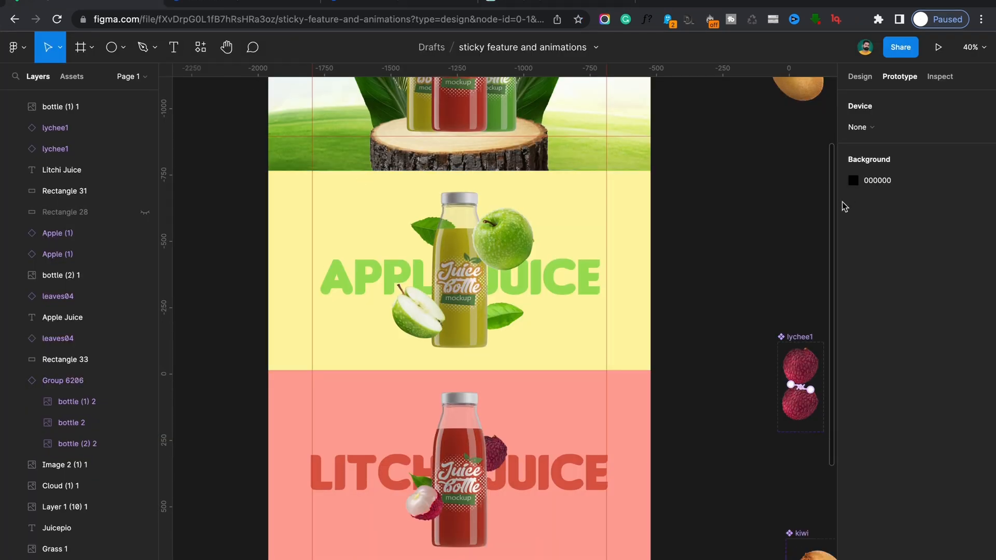
{"action": "scroll", "coordinate": [836, 227], "scroll_direction": "right", "scroll_amount": 6}
{"action": "scroll", "coordinate": [836, 227], "scroll_direction": "down", "scroll_amount": 5}
{"action": "scroll", "coordinate": [836, 211], "scroll_direction": "right", "scroll_amount": 5}
{"action": "scroll", "coordinate": [836, 211], "scroll_direction": "up", "scroll_amount": 1}
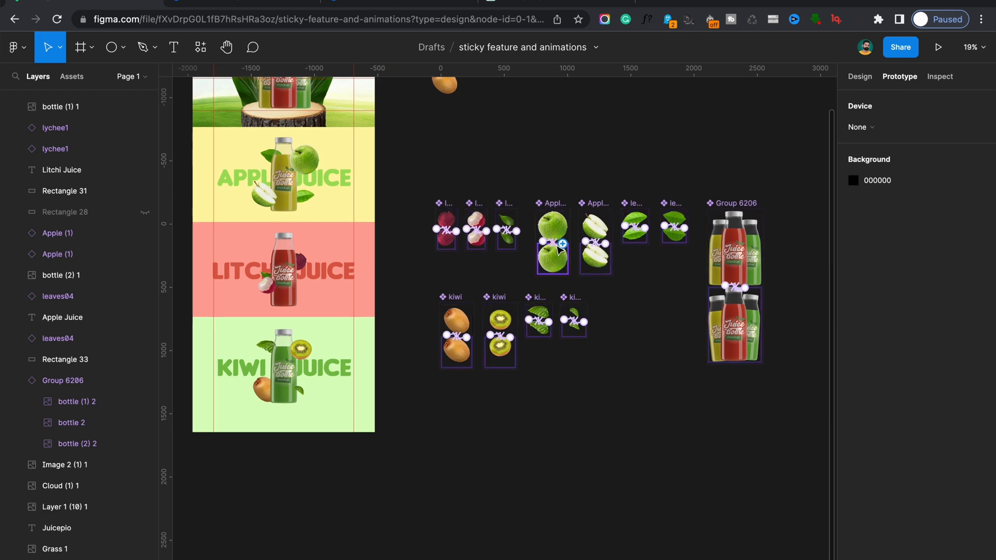
{"action": "scroll", "coordinate": [466, 218], "scroll_direction": "left", "scroll_amount": 2}
{"action": "scroll", "coordinate": [377, 178], "scroll_direction": "up", "scroll_amount": 8}
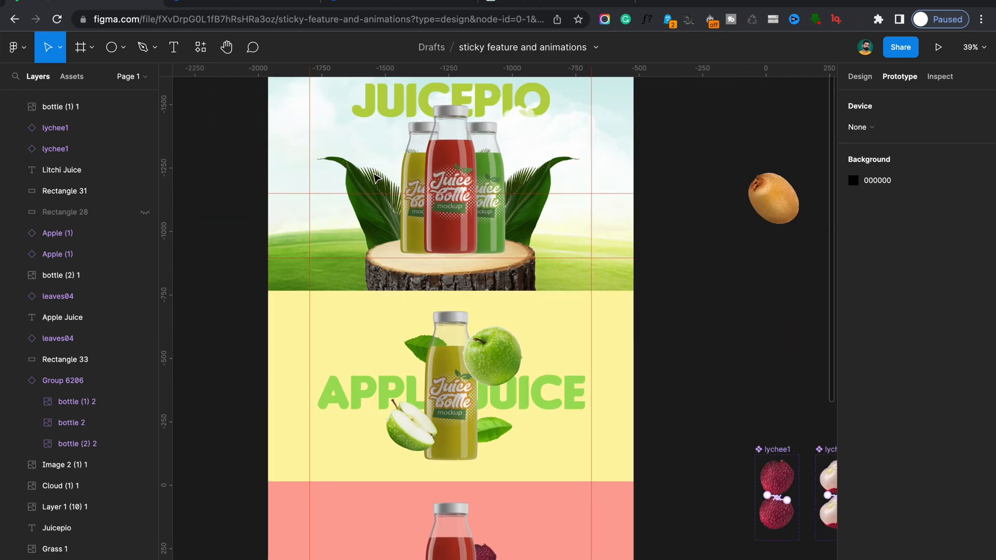
{"action": "scroll", "coordinate": [528, 478], "scroll_direction": "down", "scroll_amount": 3}
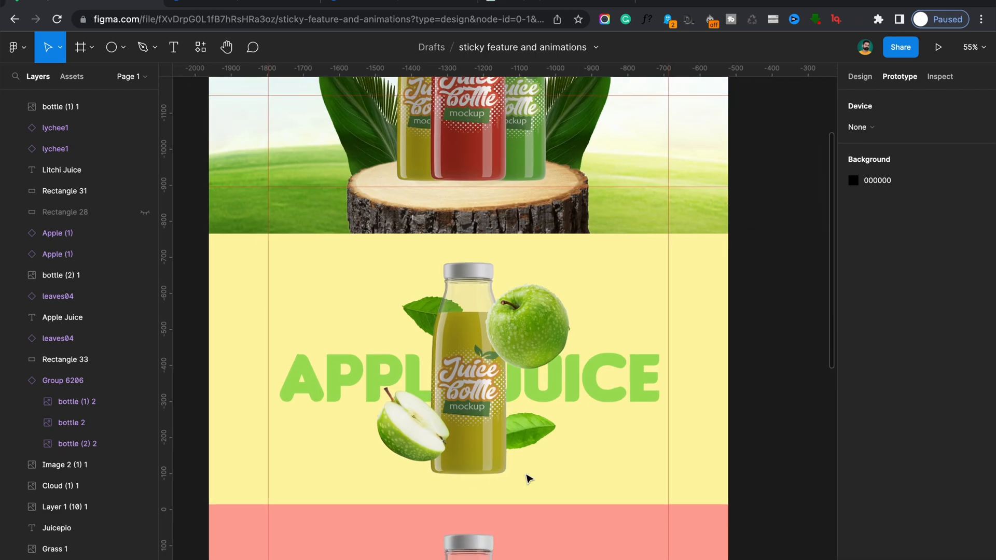
Step: Move the half apple in the Apple Juice section slightly downward beside the bottle, and undo the additional trial move
{"action": "scroll", "coordinate": [525, 457], "scroll_direction": "down", "scroll_amount": 2}
{"action": "left_click", "coordinate": [409, 314]}
{"action": "left_click_drag", "start_coordinate": [409, 314], "coordinate": [408, 376]}
{"action": "left_click", "coordinate": [648, 302]}
{"action": "left_click_drag", "start_coordinate": [646, 311], "coordinate": [638, 265]}
{"action": "key", "text": "ctrl+z"}
{"action": "scroll", "coordinate": [536, 394], "scroll_direction": "down", "scroll_amount": 6}
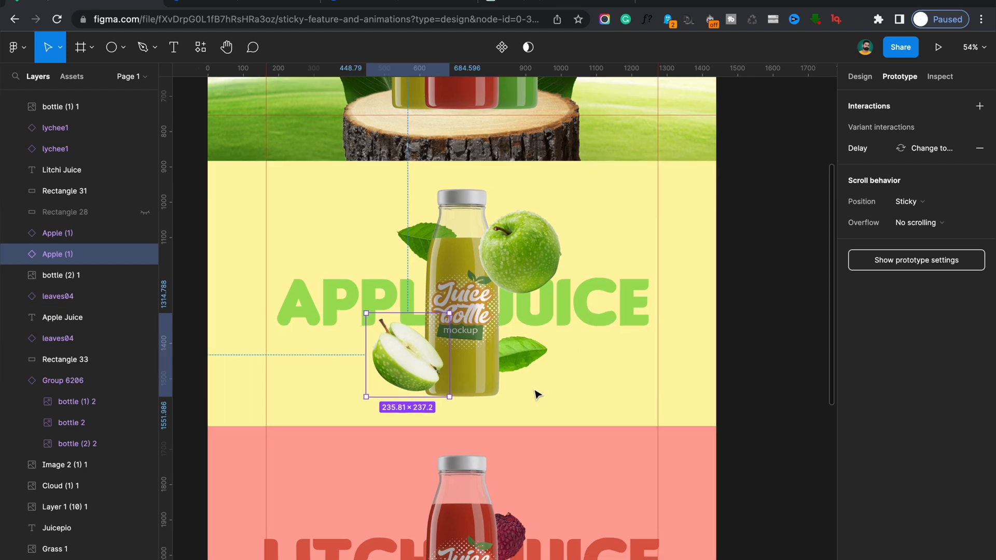
{"action": "left_click", "coordinate": [327, 322]}
{"action": "scroll", "coordinate": [328, 322], "scroll_direction": "down", "scroll_amount": 3}
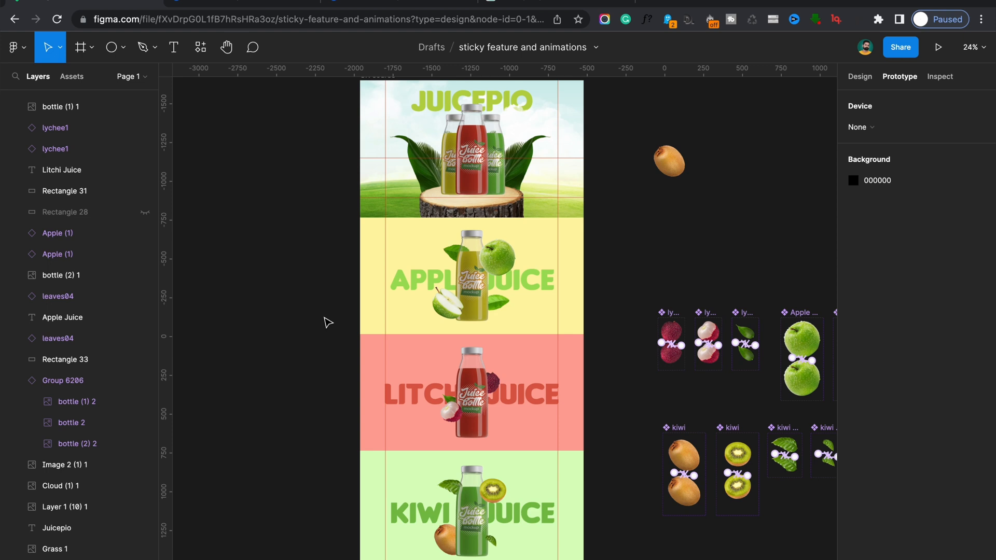
{"action": "scroll", "coordinate": [328, 323], "scroll_direction": "up", "scroll_amount": 2}
{"action": "scroll", "coordinate": [328, 323], "scroll_direction": "right", "scroll_amount": 1}
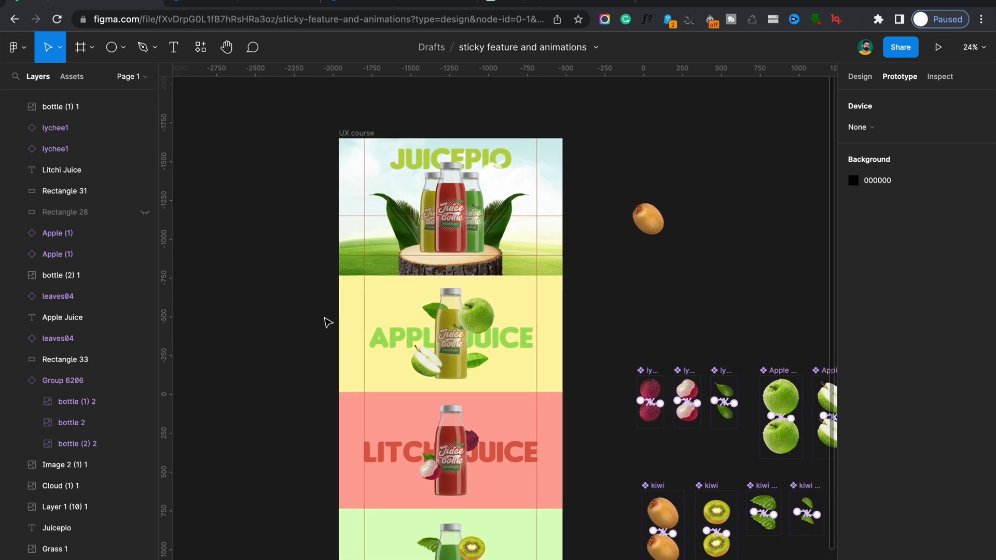
{"action": "scroll", "coordinate": [328, 322], "scroll_direction": "down", "scroll_amount": 1}
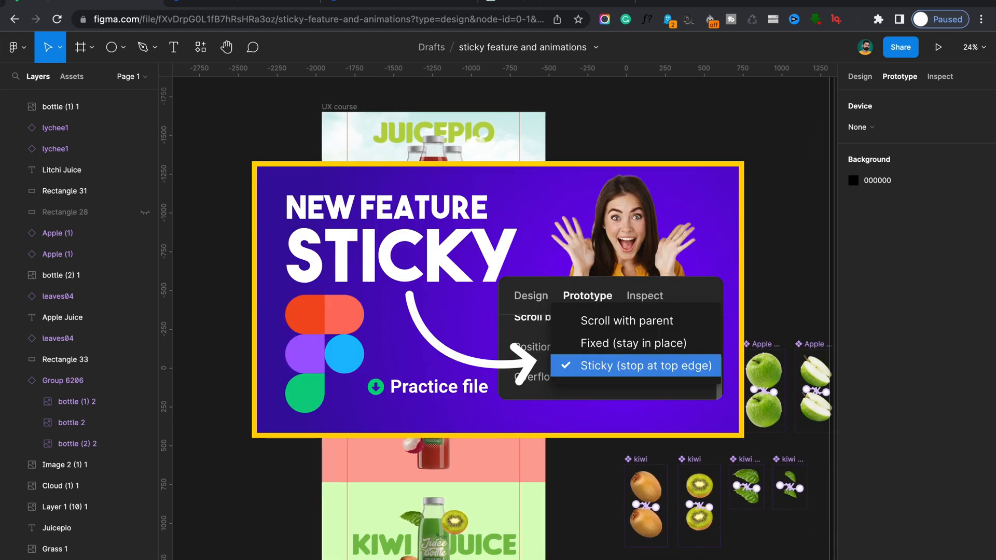
{"action": "left_click", "coordinate": [328, 323]}
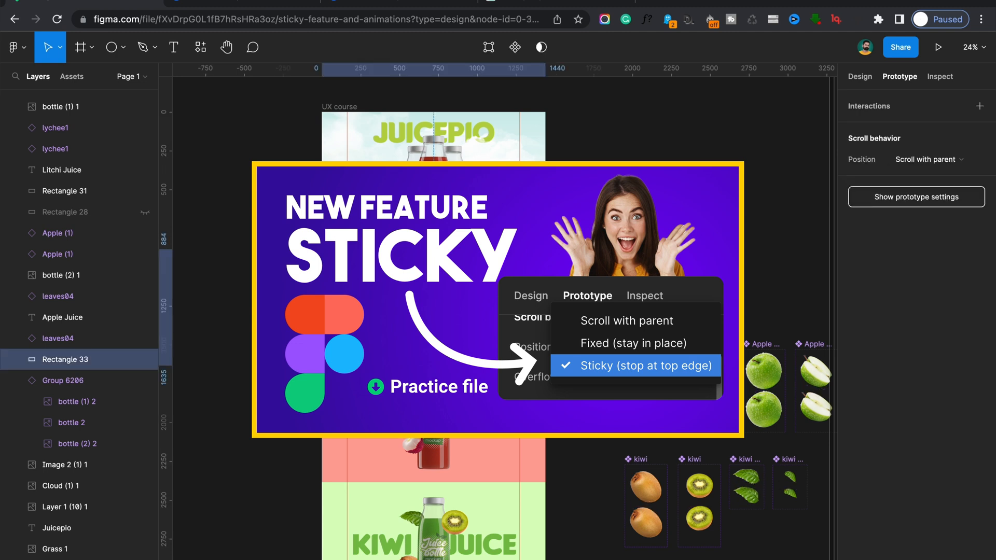
{"action": "key", "text": "Escape"}
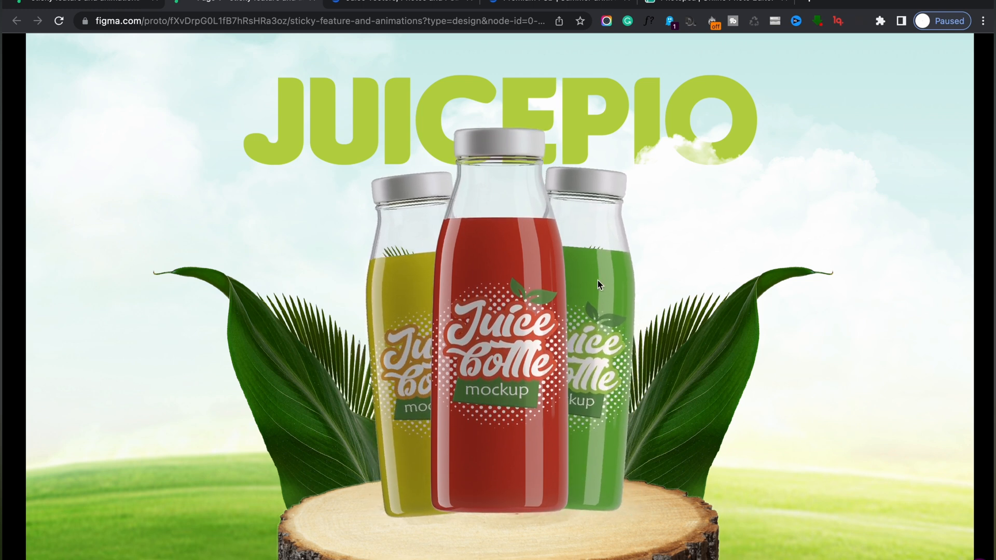
Step: Return to the Figma design file and inspect the after-delay interactions between the Default and Variant2 bottles in Group 6206
{"action": "left_click", "coordinate": [127, 2]}
{"action": "scroll", "coordinate": [580, 303], "scroll_direction": "right", "scroll_amount": 5}
{"action": "scroll", "coordinate": [579, 303], "scroll_direction": "down", "scroll_amount": 3}
{"action": "scroll", "coordinate": [583, 307], "scroll_direction": "right", "scroll_amount": 3}
{"action": "scroll", "coordinate": [570, 276], "scroll_direction": "up", "scroll_amount": 6}
{"action": "left_click", "coordinate": [569, 276]}
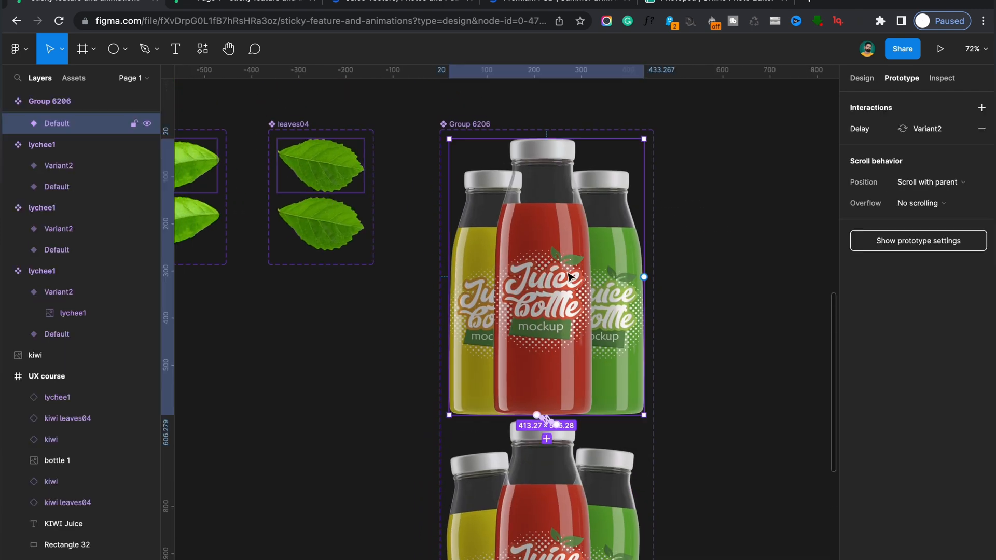
{"action": "scroll", "coordinate": [561, 304], "scroll_direction": "down", "scroll_amount": 3}
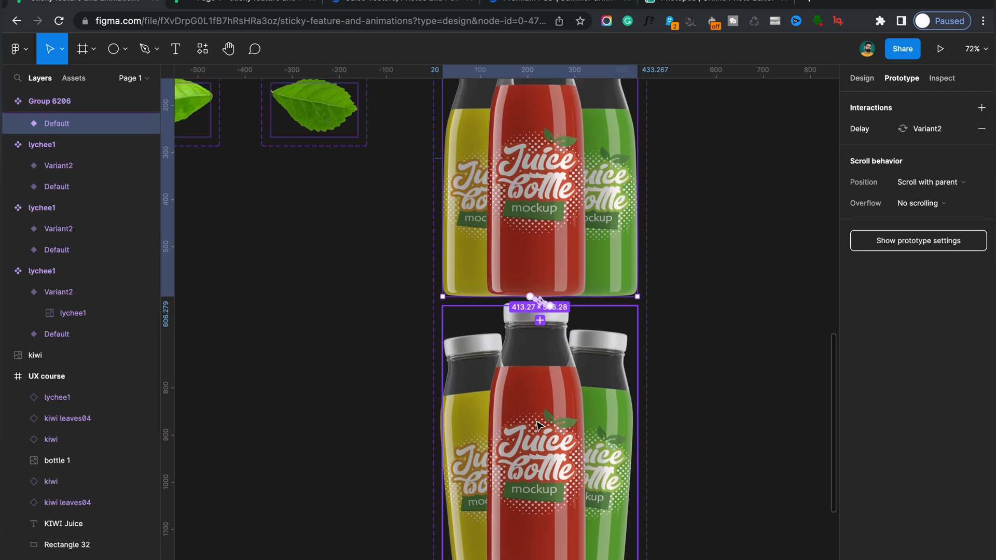
{"action": "left_click", "coordinate": [591, 403]}
{"action": "scroll", "coordinate": [551, 281], "scroll_direction": "up", "scroll_amount": 4}
{"action": "scroll", "coordinate": [551, 281], "scroll_direction": "up", "scroll_amount": 3}
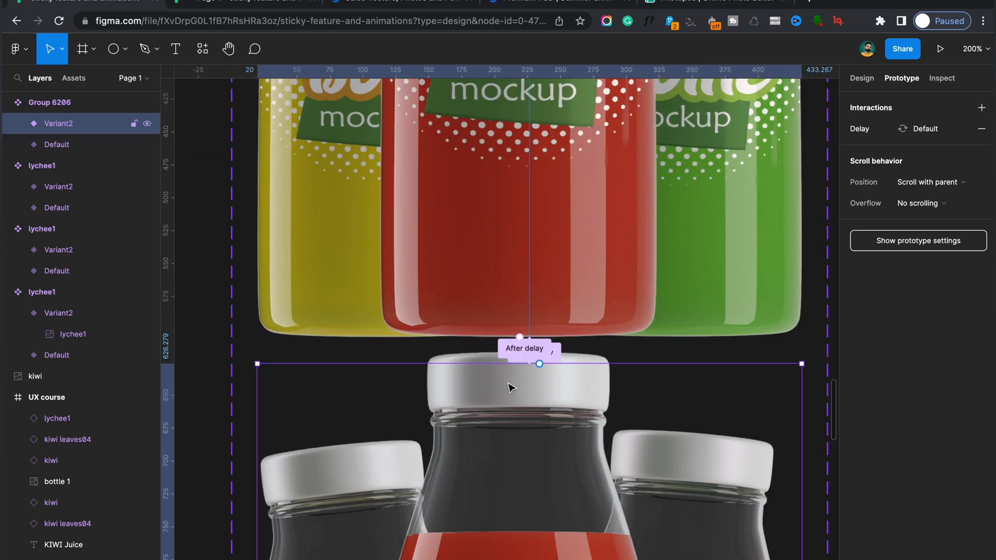
{"action": "left_click", "coordinate": [529, 356]}
{"action": "left_click", "coordinate": [529, 355]}
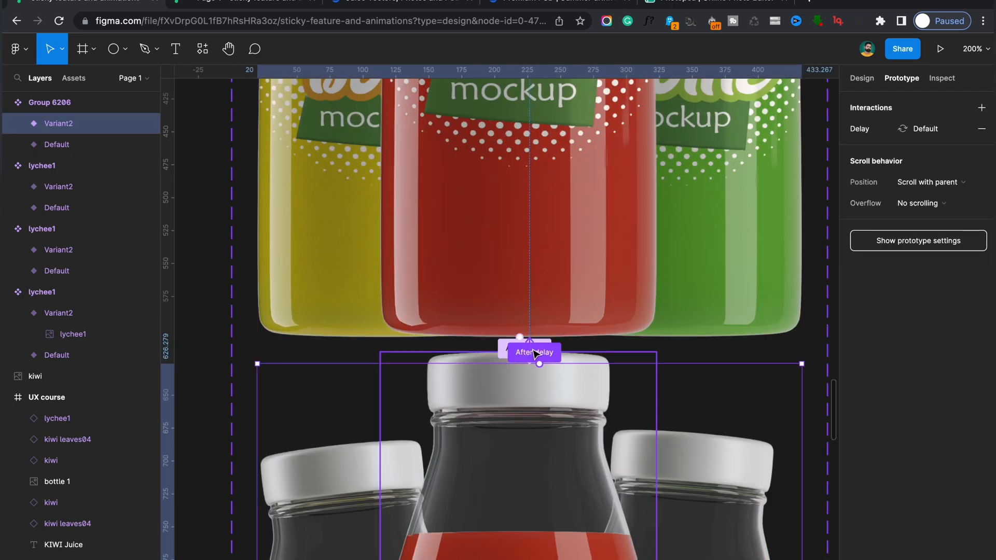
Step: Locate the standalone kiwi image beside the UX course frame and examine the existing fruit component sets
{"action": "scroll", "coordinate": [532, 355], "scroll_direction": "down", "scroll_amount": 7}
{"action": "scroll", "coordinate": [536, 354], "scroll_direction": "up", "scroll_amount": 6}
{"action": "scroll", "coordinate": [536, 355], "scroll_direction": "left", "scroll_amount": 8}
{"action": "scroll", "coordinate": [537, 354], "scroll_direction": "down", "scroll_amount": 3}
{"action": "scroll", "coordinate": [537, 355], "scroll_direction": "left", "scroll_amount": 5}
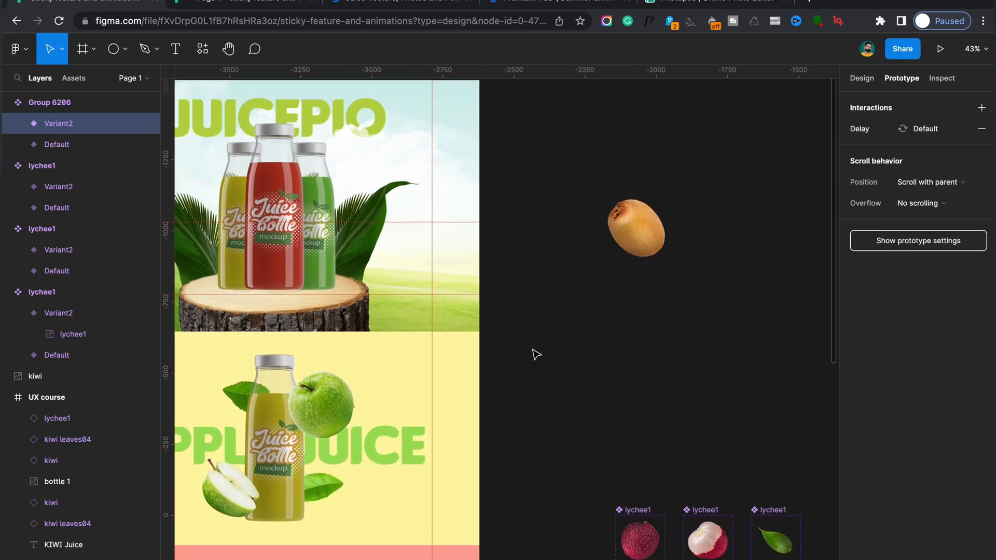
{"action": "left_click", "coordinate": [634, 233]}
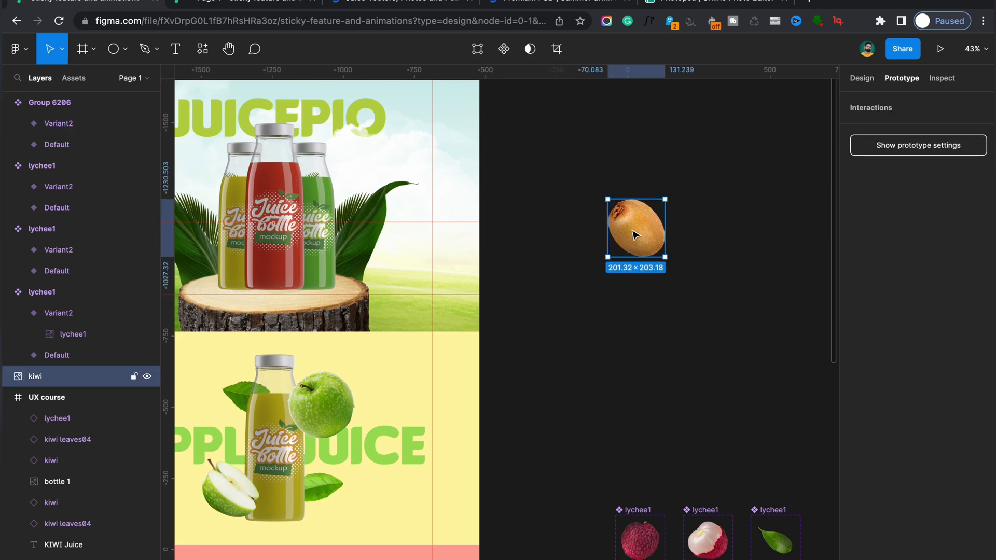
{"action": "scroll", "coordinate": [634, 234], "scroll_direction": "down", "scroll_amount": 5}
{"action": "left_click_drag", "start_coordinate": [569, 283], "coordinate": [767, 472]}
{"action": "left_click", "coordinate": [649, 269]}
Step: Turn the standalone kiwi image into a component and add a second variant to it
{"action": "scroll", "coordinate": [597, 216], "scroll_direction": "up", "scroll_amount": 5}
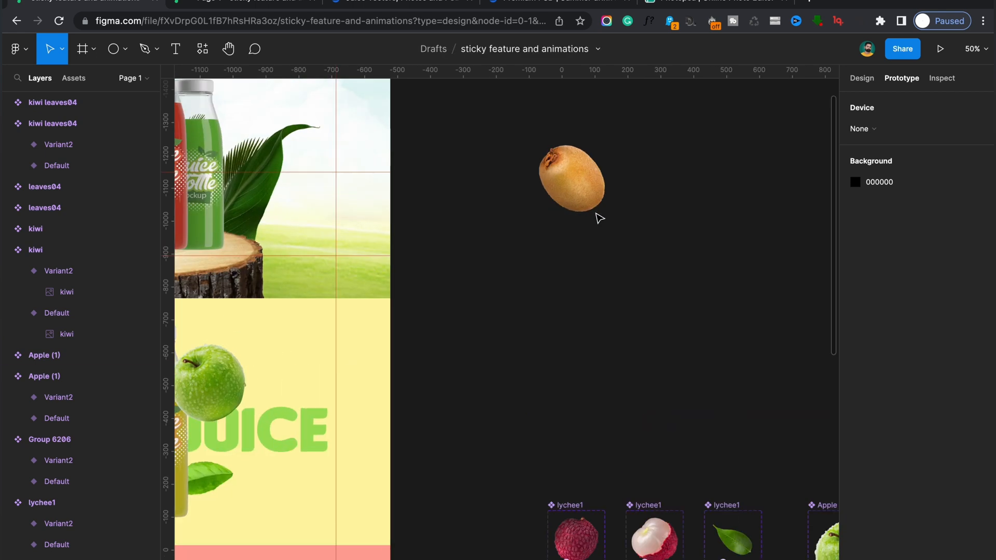
{"action": "left_click", "coordinate": [576, 193]}
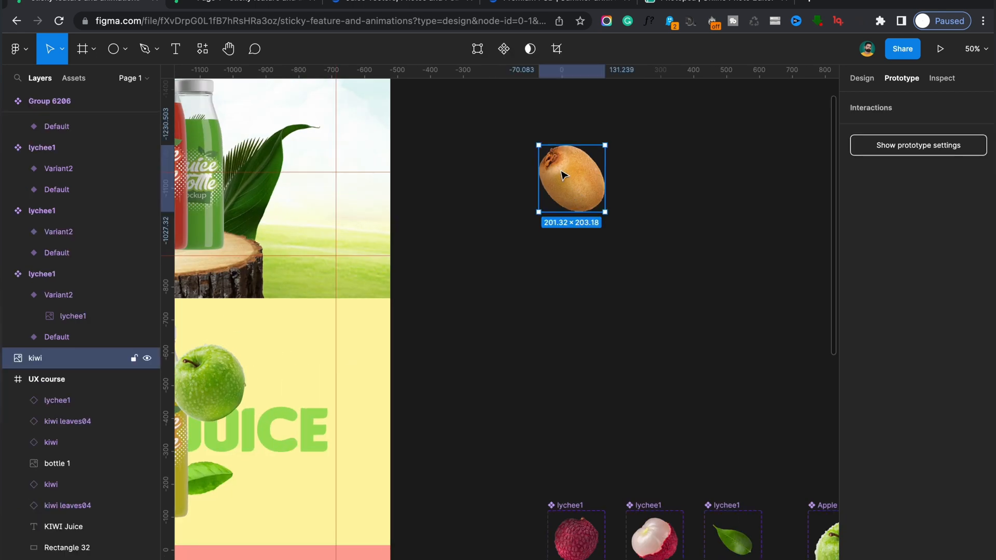
{"action": "left_click", "coordinate": [503, 51]}
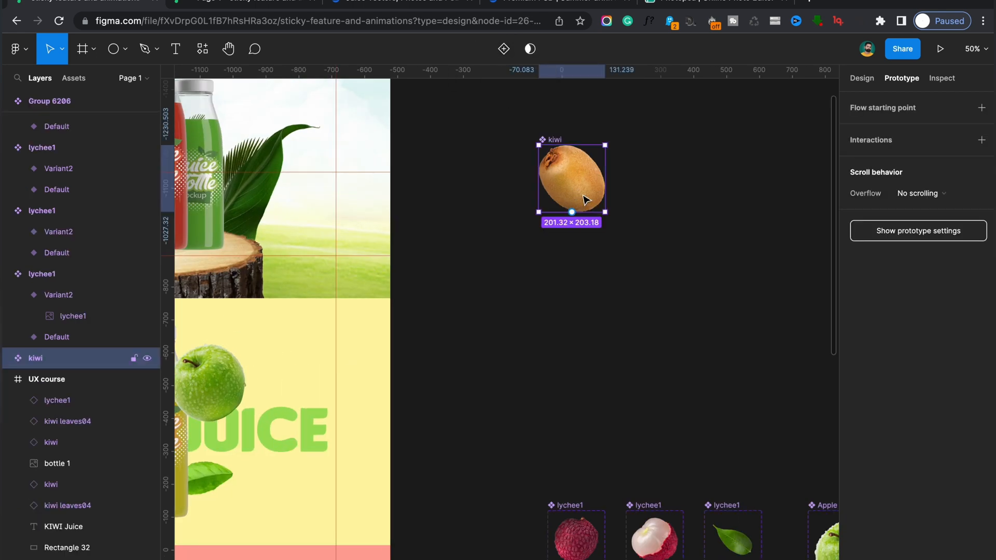
{"action": "left_click", "coordinate": [504, 51]}
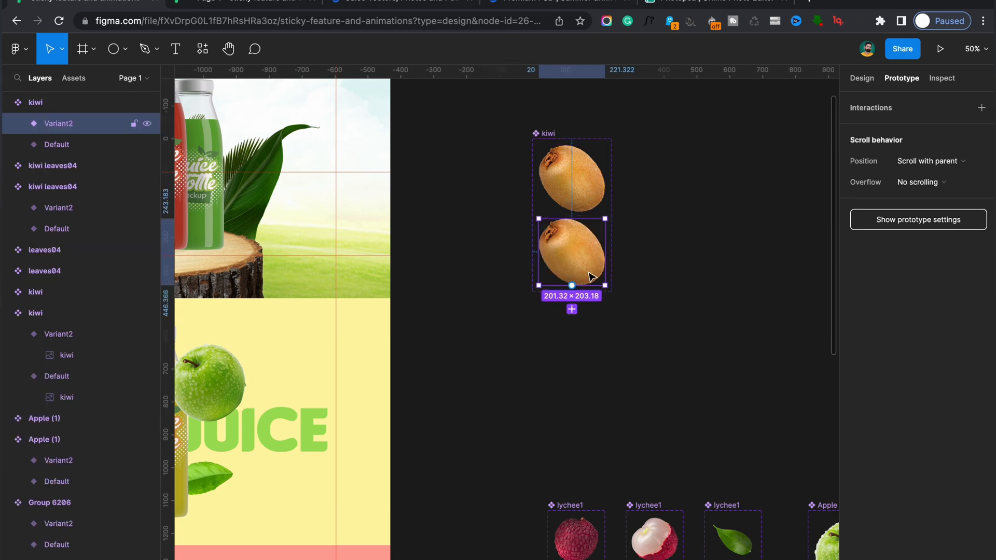
Step: Rotate the kiwi image inside Variant2 of the new kiwi component slightly clockwise
{"action": "scroll", "coordinate": [592, 278], "scroll_direction": "up", "scroll_amount": 10}
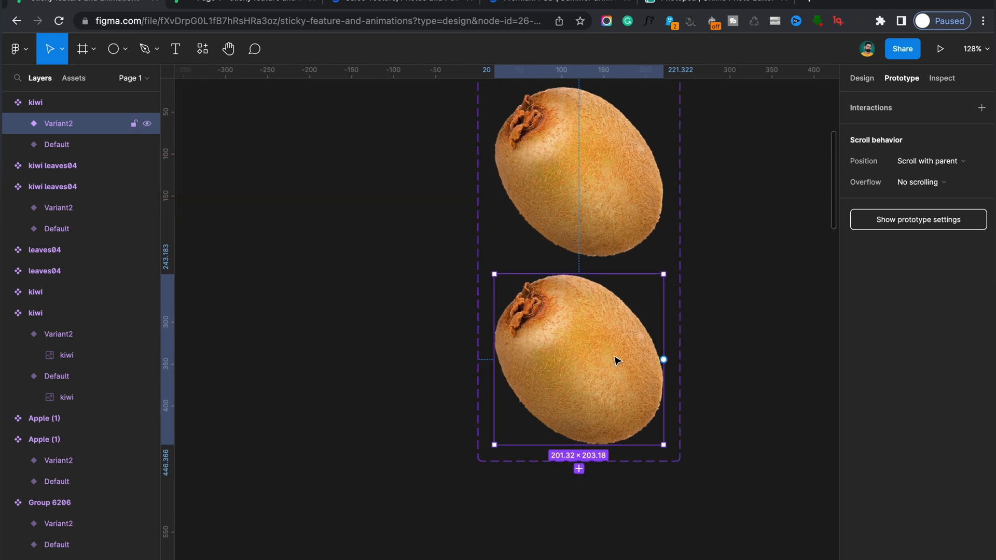
{"action": "double_click", "coordinate": [615, 358]}
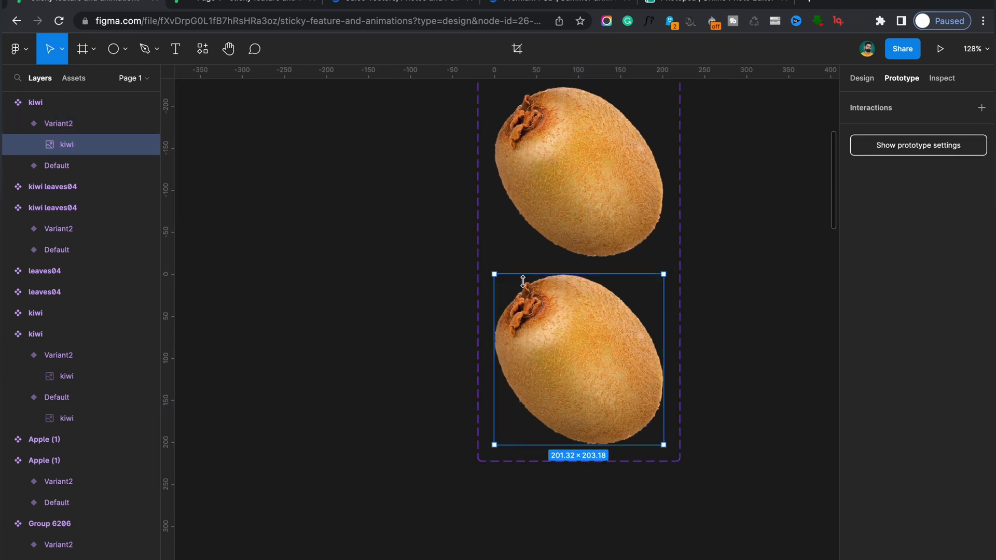
{"action": "left_click", "coordinate": [726, 336]}
{"action": "left_click", "coordinate": [578, 336]}
{"action": "left_click", "coordinate": [723, 316]}
{"action": "double_click", "coordinate": [569, 325]}
{"action": "double_click", "coordinate": [571, 328]}
{"action": "left_click_drag", "start_coordinate": [493, 268], "coordinate": [512, 262]}
{"action": "left_click", "coordinate": [734, 266]}
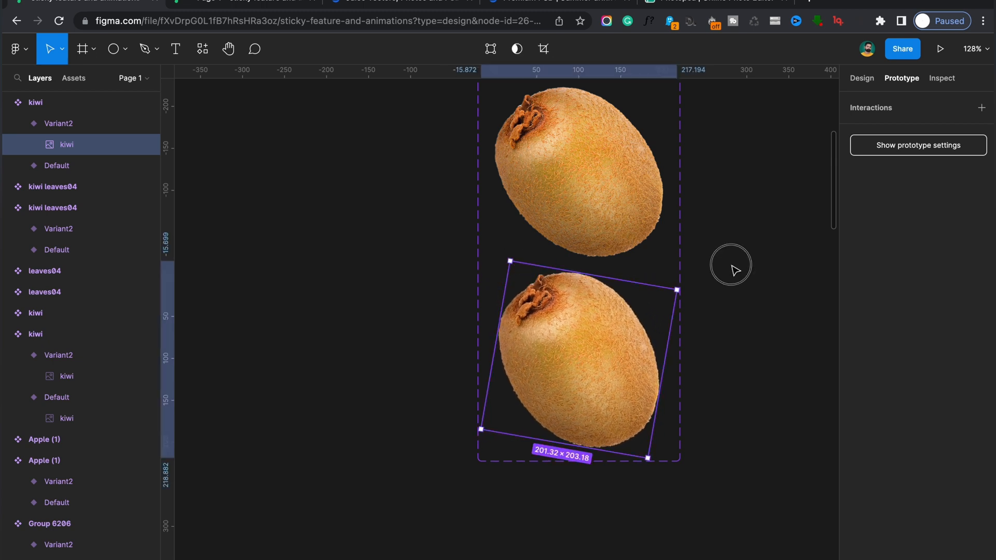
{"action": "left_click", "coordinate": [732, 266]}
Step: Link the Default kiwi variant to Variant2 with a Change to interaction triggered after a delay of 1 ms
{"action": "left_click", "coordinate": [620, 187]}
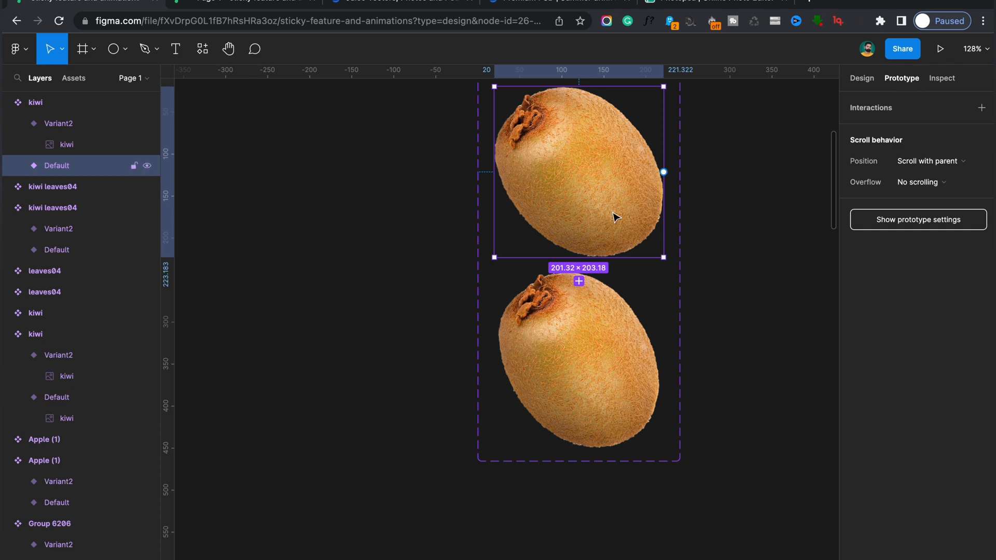
{"action": "left_click_drag", "start_coordinate": [580, 258], "coordinate": [612, 319]}
{"action": "scroll", "coordinate": [612, 319], "scroll_direction": "up", "scroll_amount": 5}
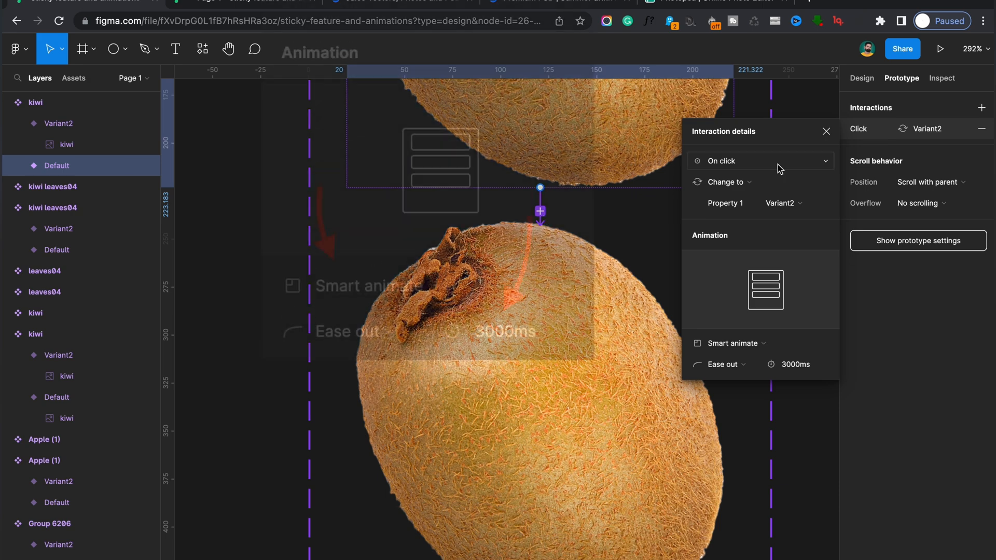
{"action": "left_click", "coordinate": [726, 161]}
{"action": "left_click", "coordinate": [726, 324]}
{"action": "left_click", "coordinate": [788, 161]}
{"action": "type", "text": "1"}
{"action": "key", "text": "Return"}
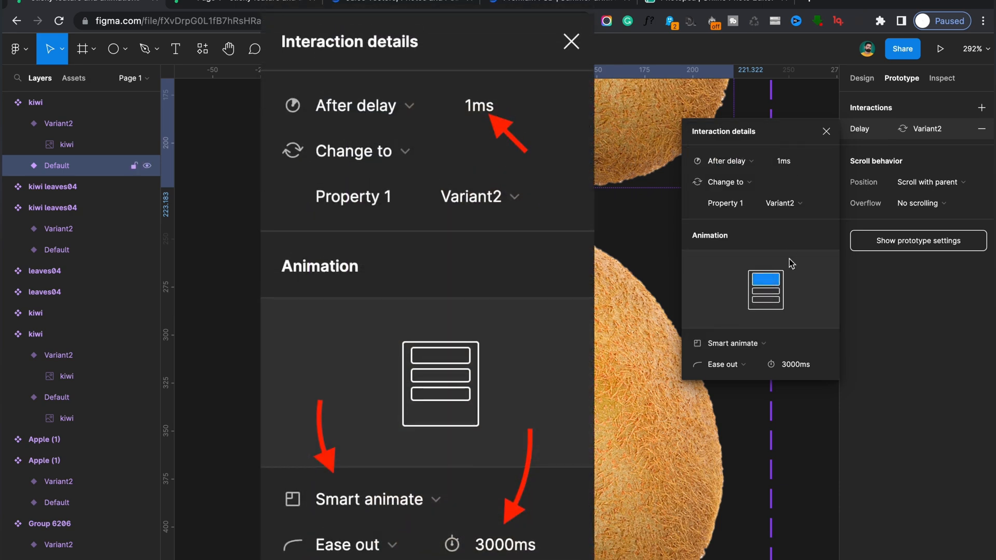
Step: Keep Smart animate and the 3000 ms duration for the Default-to-Variant2 interaction, and close its details
{"action": "left_click", "coordinate": [721, 343]}
{"action": "left_click", "coordinate": [746, 343]}
{"action": "left_click", "coordinate": [806, 367]}
{"action": "left_click", "coordinate": [811, 368]}
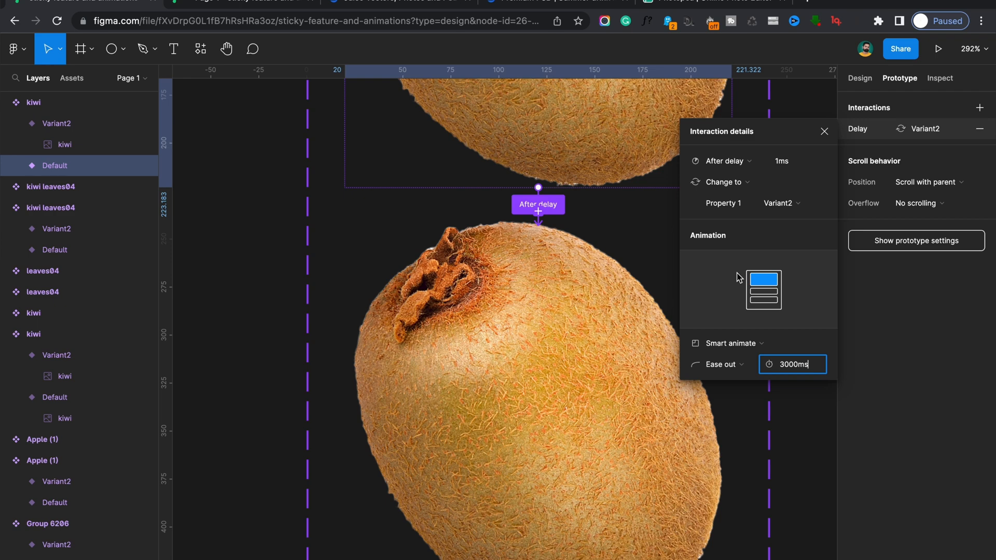
{"action": "left_click", "coordinate": [386, 213]}
{"action": "scroll", "coordinate": [657, 252], "scroll_direction": "down", "scroll_amount": 5}
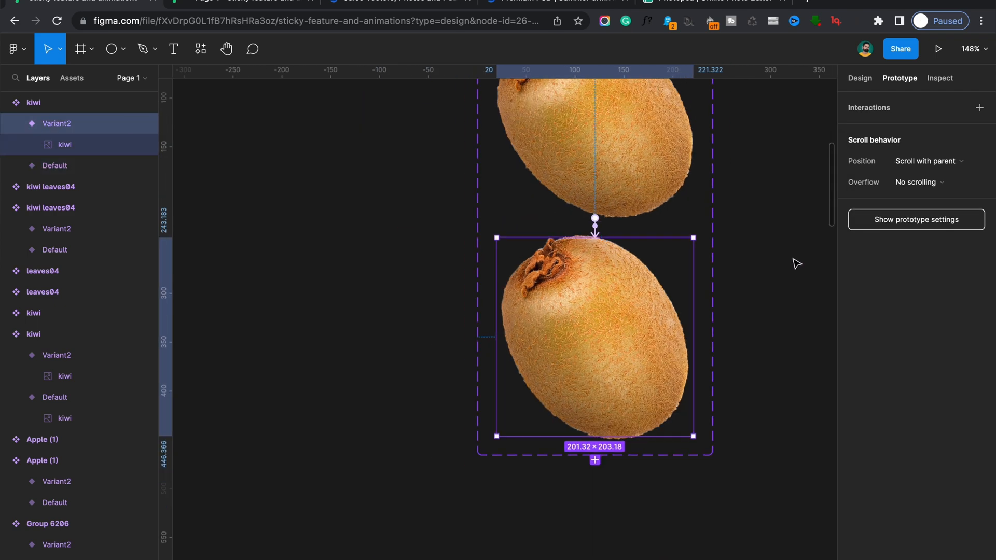
Step: Link the kiwi's Variant2 back to Default with a Change to interaction triggered after a delay of 1 ms
{"action": "left_click", "coordinate": [795, 263]}
{"action": "left_click", "coordinate": [616, 284]}
{"action": "scroll", "coordinate": [617, 285], "scroll_direction": "down", "scroll_amount": 5}
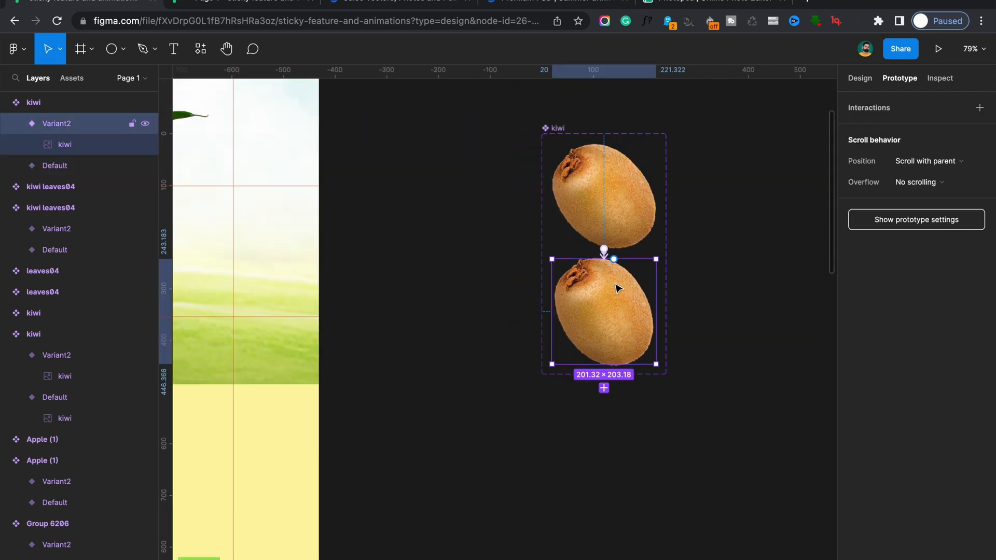
{"action": "scroll", "coordinate": [617, 288], "scroll_direction": "up", "scroll_amount": 5}
{"action": "left_click_drag", "start_coordinate": [602, 230], "coordinate": [633, 186]}
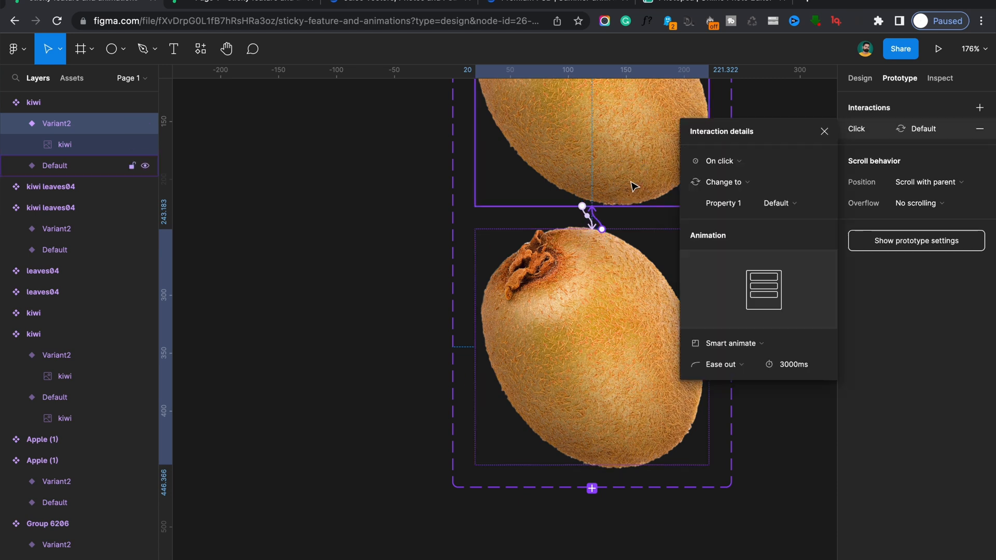
{"action": "left_click", "coordinate": [724, 161]}
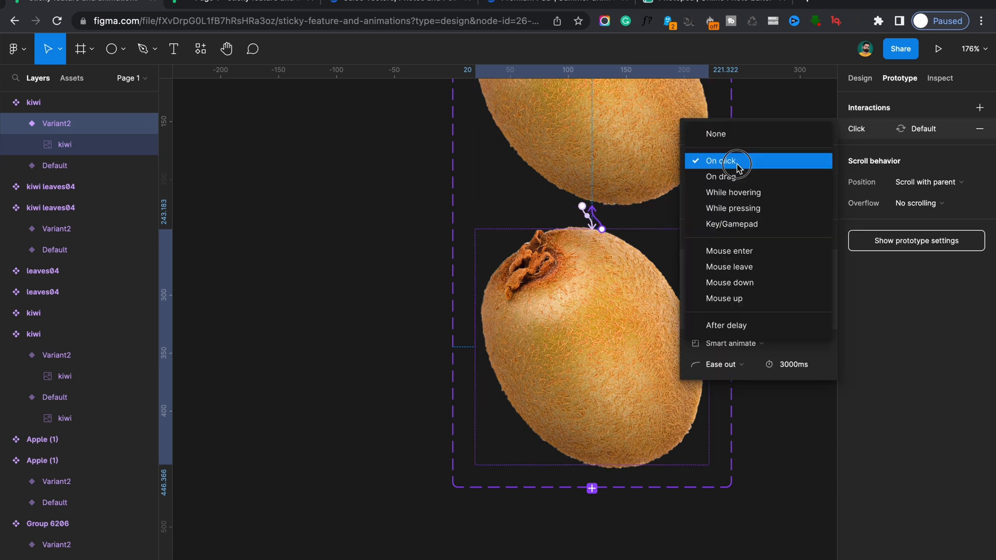
{"action": "left_click", "coordinate": [734, 327]}
{"action": "left_click", "coordinate": [783, 164]}
{"action": "type", "text": "1"}
{"action": "key", "text": "Return"}
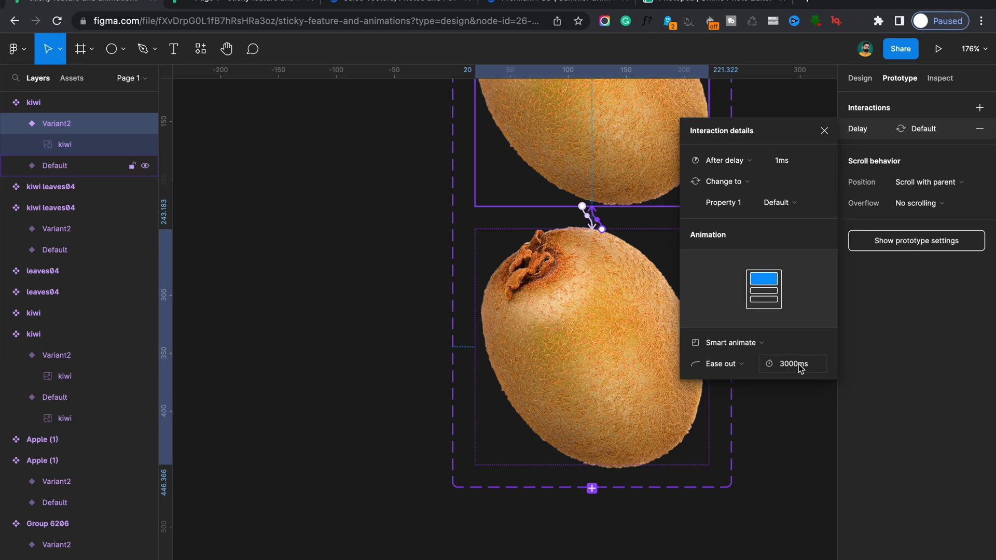
{"action": "left_click", "coordinate": [796, 410]}
{"action": "scroll", "coordinate": [798, 412], "scroll_direction": "down", "scroll_amount": 5}
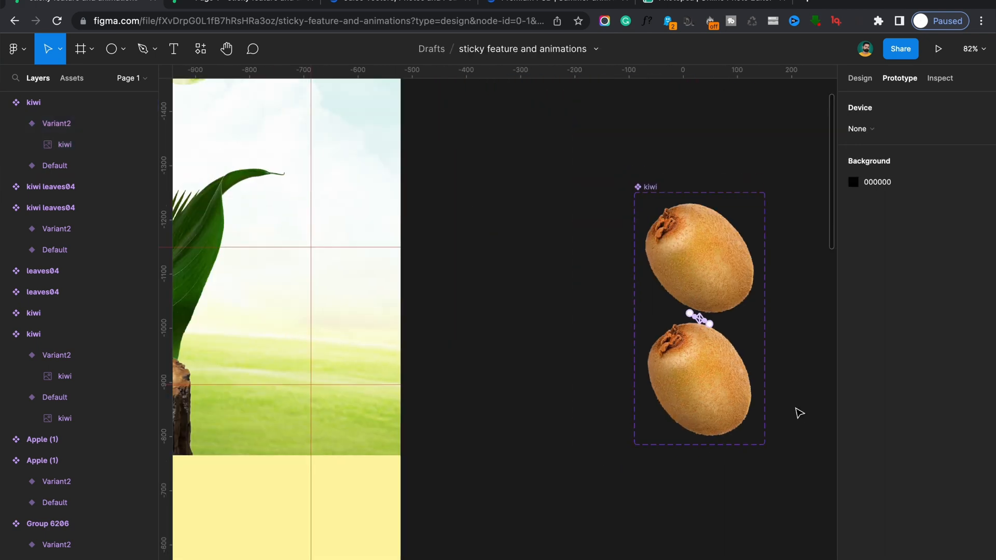
Step: Show the local components and rename the new two-variant kiwi component set to "try"
{"action": "scroll", "coordinate": [798, 412], "scroll_direction": "down", "scroll_amount": 5}
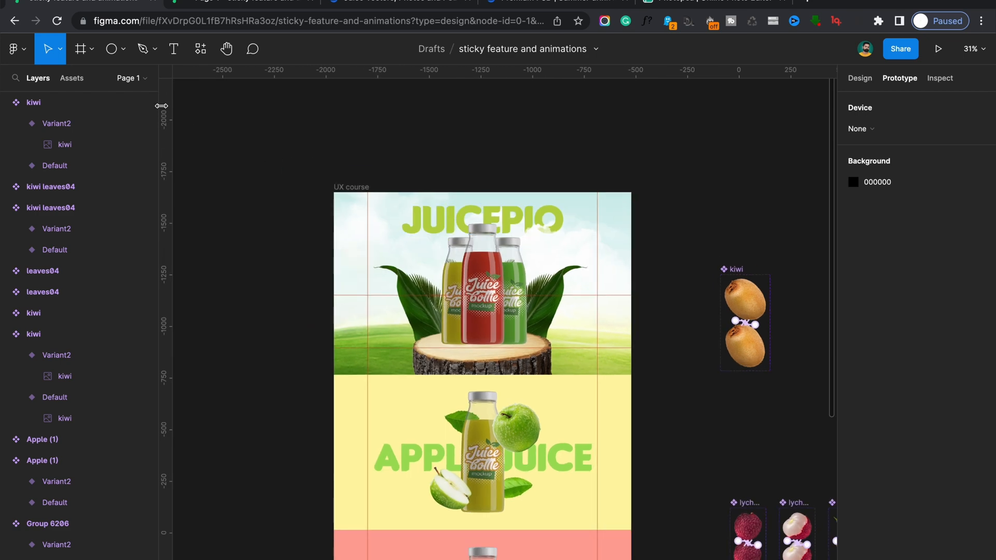
{"action": "left_click", "coordinate": [71, 78]}
{"action": "scroll", "coordinate": [62, 366], "scroll_direction": "down", "scroll_amount": 3}
{"action": "scroll", "coordinate": [62, 366], "scroll_direction": "up", "scroll_amount": 4}
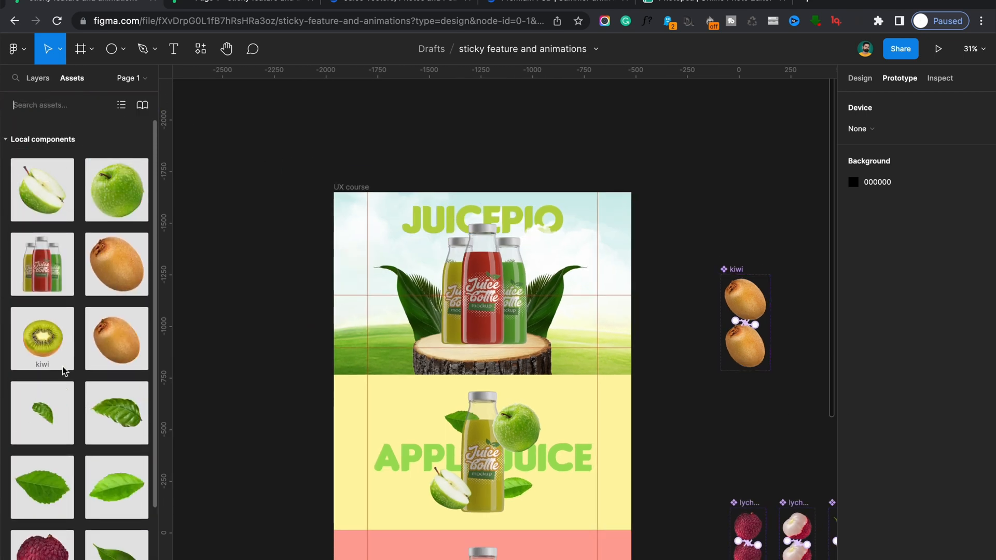
{"action": "left_click", "coordinate": [736, 269]}
{"action": "double_click", "coordinate": [736, 268]}
{"action": "type", "text": "try"}
{"action": "key", "text": "Return"}
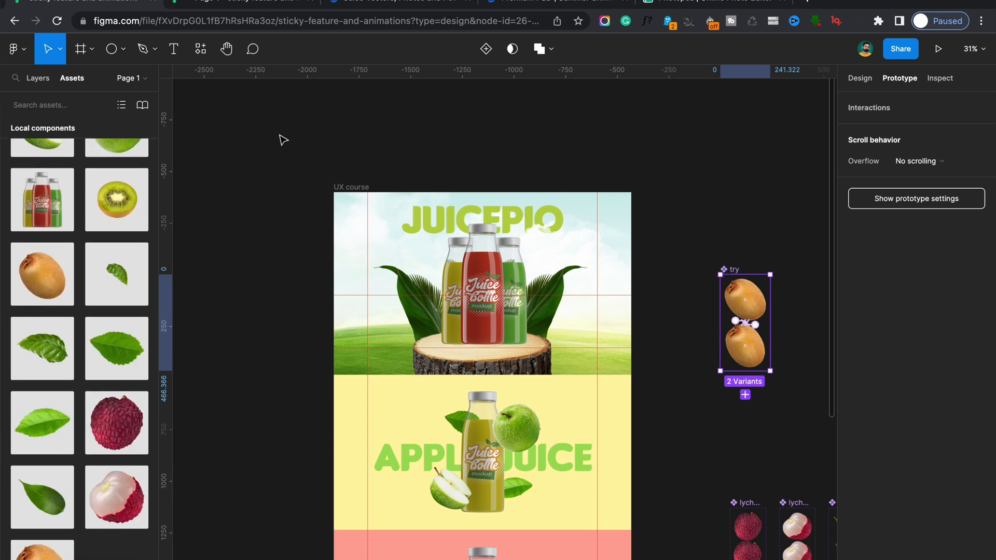
Step: Place an instance of the try component on the hero section's tree stump, in front of the yellow bottle
{"action": "left_click_drag", "start_coordinate": [42, 550], "coordinate": [438, 332]}
{"action": "scroll", "coordinate": [468, 329], "scroll_direction": "up", "scroll_amount": 5}
{"action": "scroll", "coordinate": [469, 334], "scroll_direction": "up", "scroll_amount": 1}
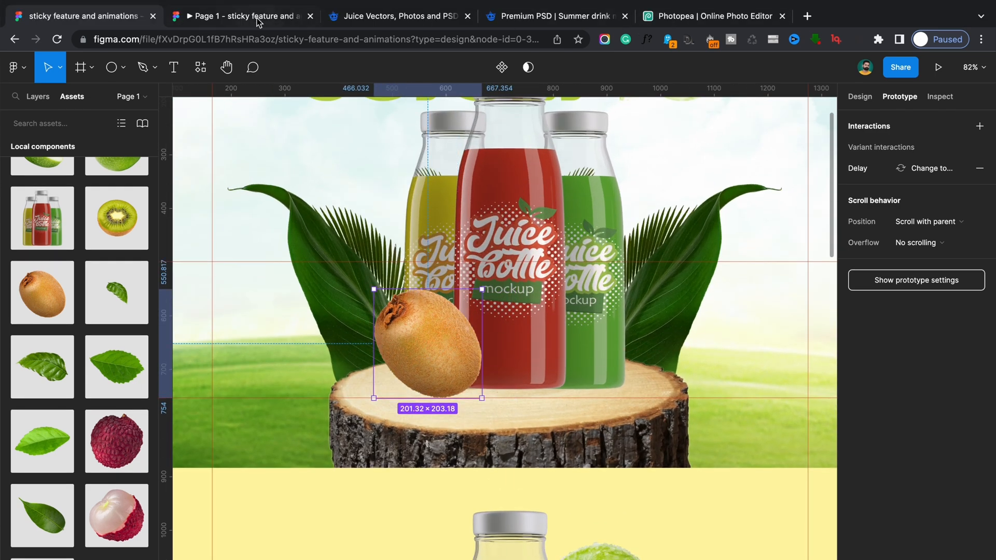
Step: Watch the kiwi's looping animation in the reloaded prototype preview, and return to the design file
{"action": "left_click", "coordinate": [258, 16]}
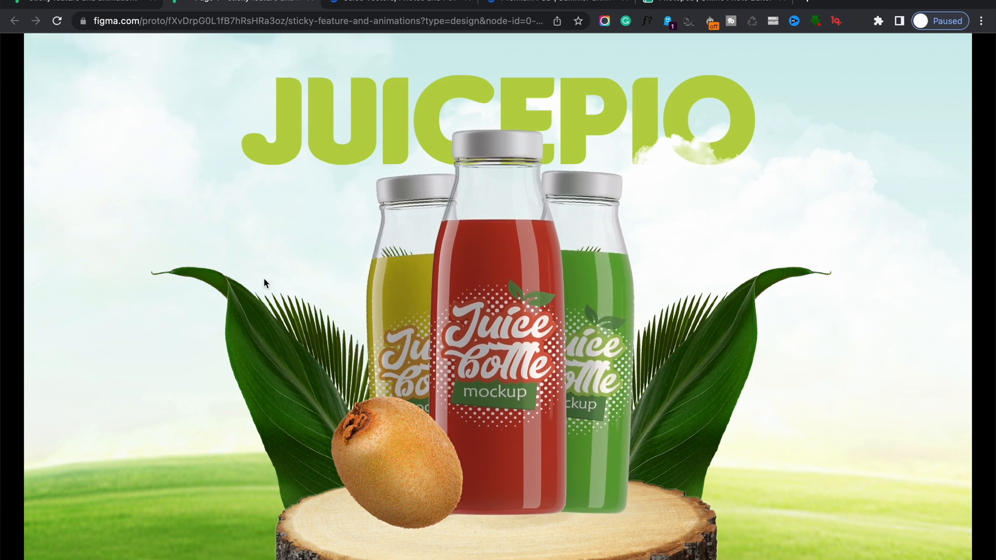
{"action": "left_click", "coordinate": [57, 20]}
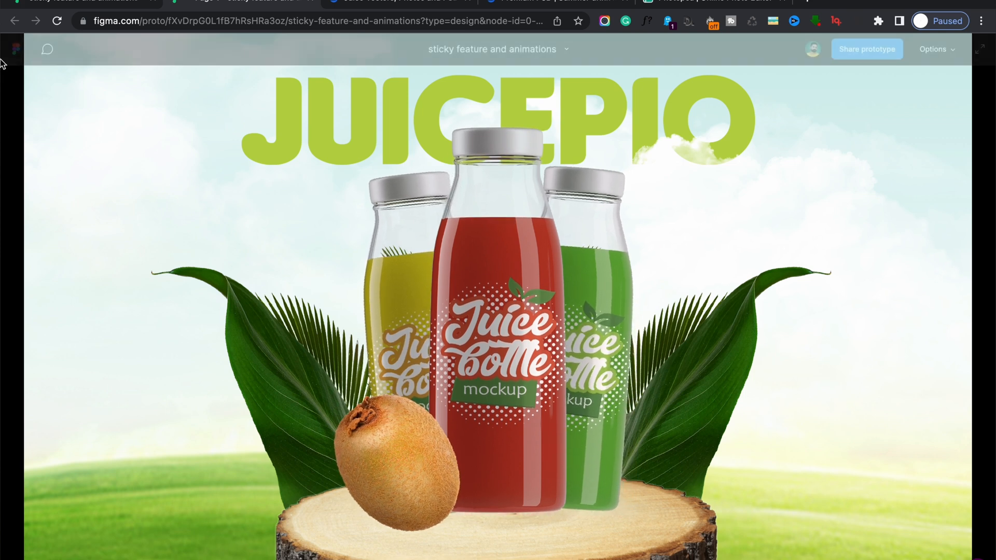
{"action": "left_click", "coordinate": [83, 3]}
Step: Move the kiwi image inside the try component's second variant slightly upward
{"action": "scroll", "coordinate": [645, 308], "scroll_direction": "right", "scroll_amount": 1}
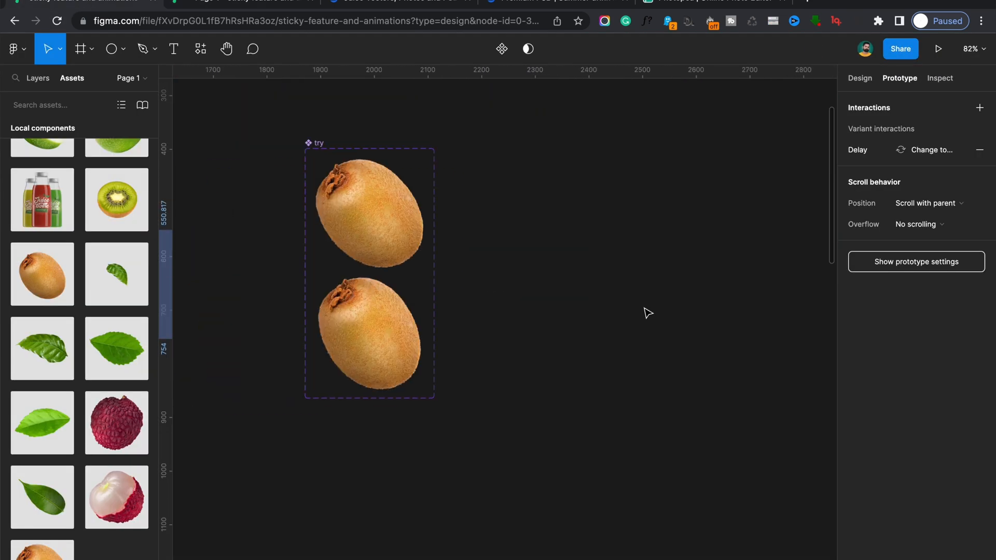
{"action": "left_click", "coordinate": [412, 307]}
{"action": "scroll", "coordinate": [411, 307], "scroll_direction": "up", "scroll_amount": 4}
{"action": "double_click", "coordinate": [411, 307]}
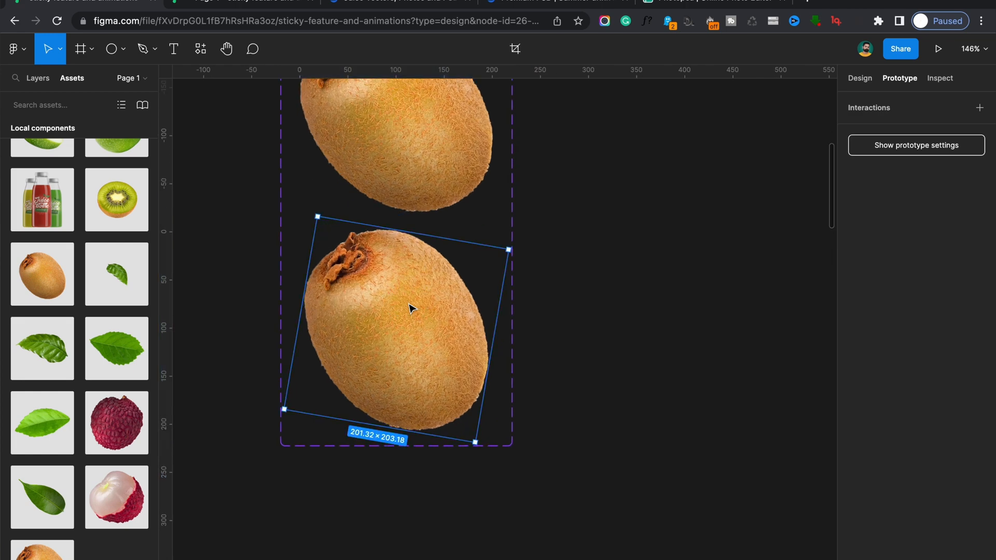
{"action": "left_click_drag", "start_coordinate": [409, 301], "coordinate": [406, 286]}
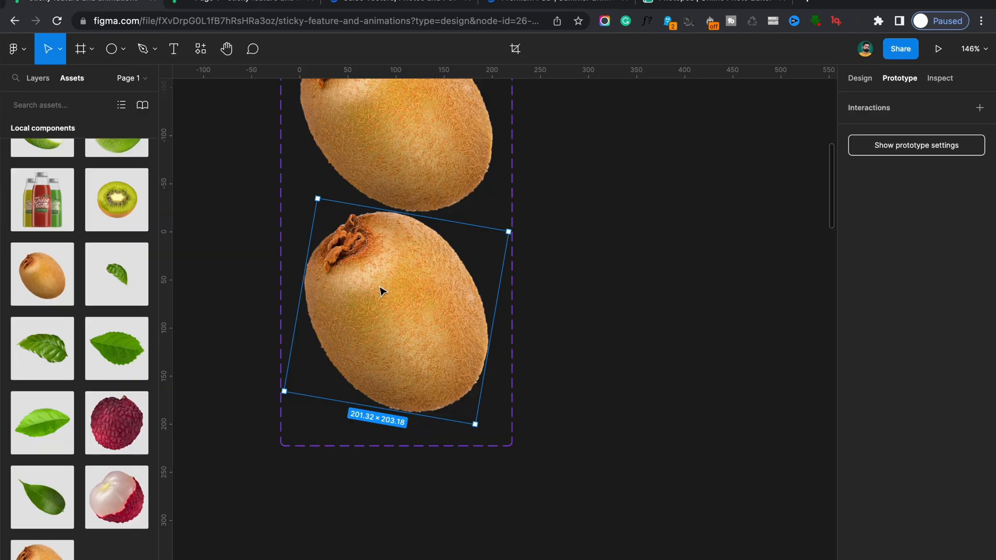
Step: Examine the variants and delay interactions of the three lychee1 component sets
{"action": "scroll", "coordinate": [390, 298], "scroll_direction": "down", "scroll_amount": 10}
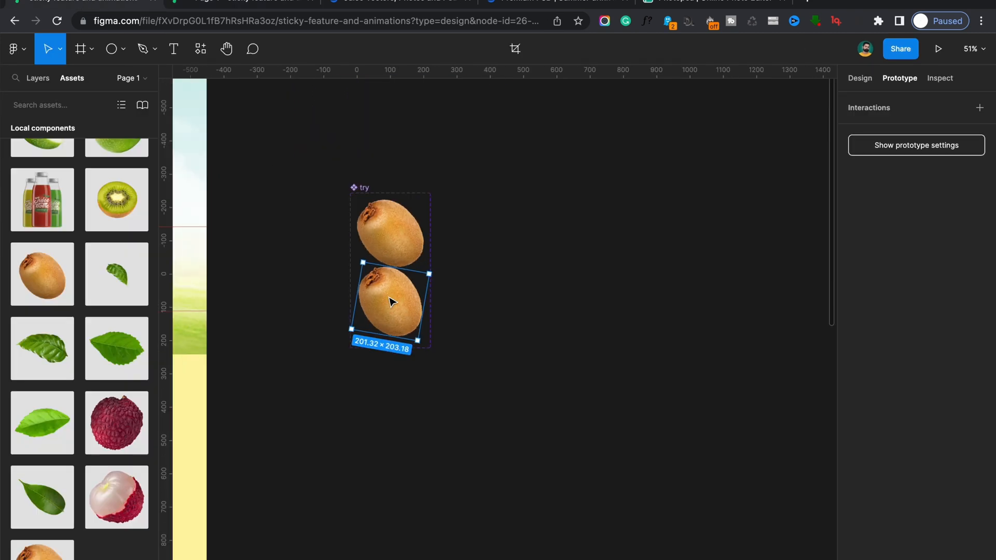
{"action": "scroll", "coordinate": [390, 299], "scroll_direction": "down", "scroll_amount": 3}
{"action": "scroll", "coordinate": [412, 377], "scroll_direction": "up", "scroll_amount": 6}
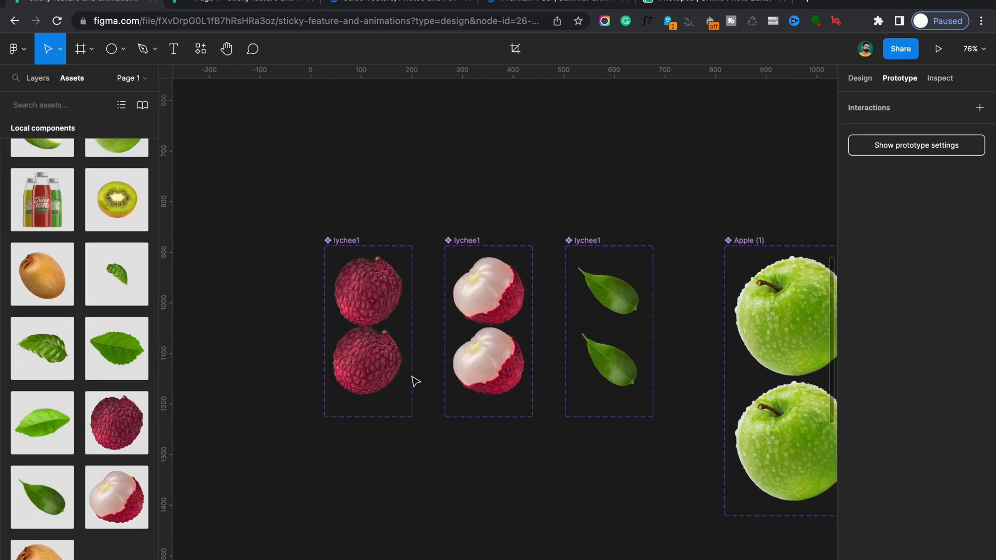
{"action": "left_click", "coordinate": [369, 308]}
{"action": "scroll", "coordinate": [369, 308], "scroll_direction": "up", "scroll_amount": 5}
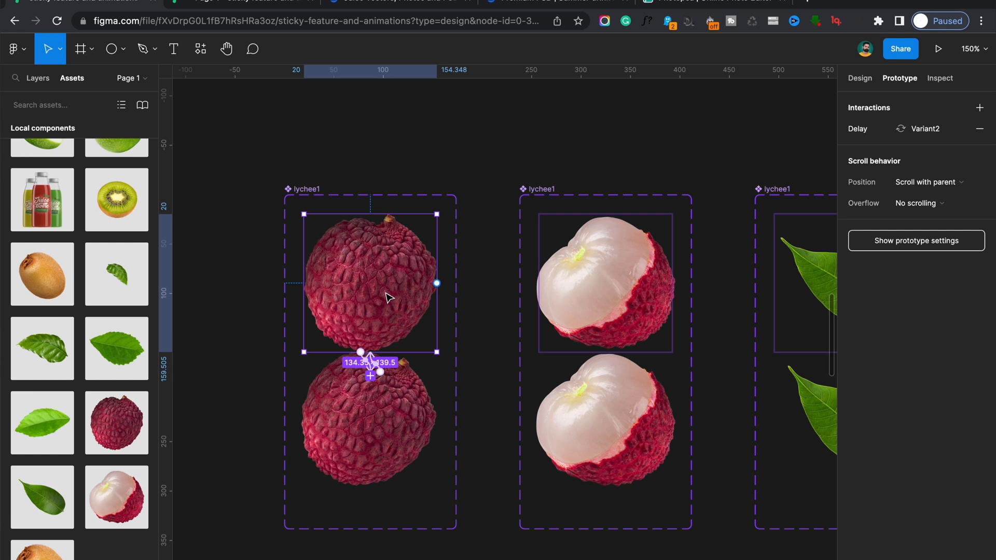
{"action": "left_click", "coordinate": [384, 438]}
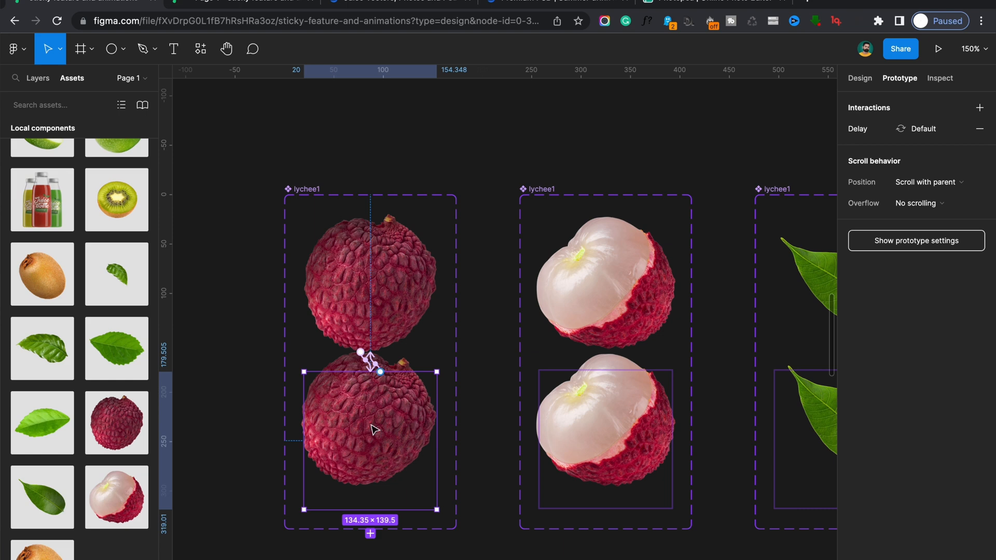
{"action": "scroll", "coordinate": [374, 430], "scroll_direction": "right", "scroll_amount": 4}
{"action": "scroll", "coordinate": [374, 429], "scroll_direction": "down", "scroll_amount": 5}
{"action": "left_click", "coordinate": [463, 407]}
{"action": "left_click", "coordinate": [481, 357]}
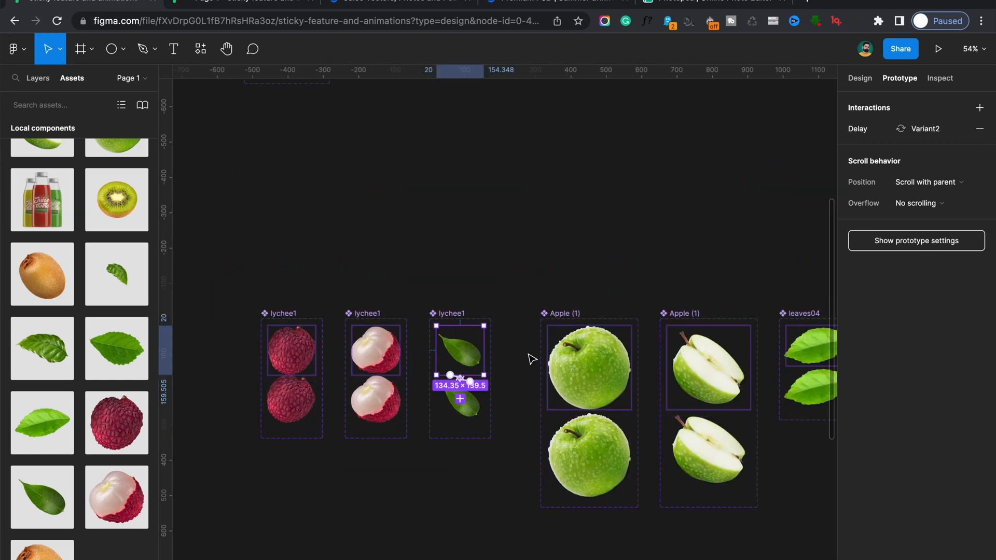
Step: Examine the variants and delay interactions of the Apple (1) and leaves04 component sets
{"action": "left_click", "coordinate": [589, 367]}
{"action": "left_click", "coordinate": [584, 458]}
{"action": "scroll", "coordinate": [582, 458], "scroll_direction": "up", "scroll_amount": 5}
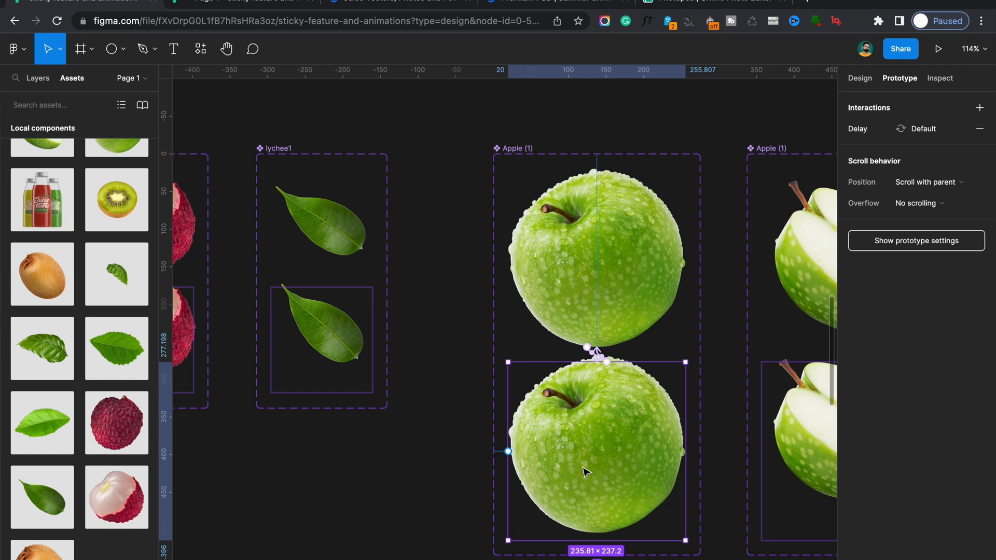
{"action": "scroll", "coordinate": [585, 472], "scroll_direction": "right", "scroll_amount": 4}
{"action": "left_click", "coordinate": [643, 404]}
{"action": "scroll", "coordinate": [638, 410], "scroll_direction": "right", "scroll_amount": 6}
{"action": "left_click", "coordinate": [594, 251]}
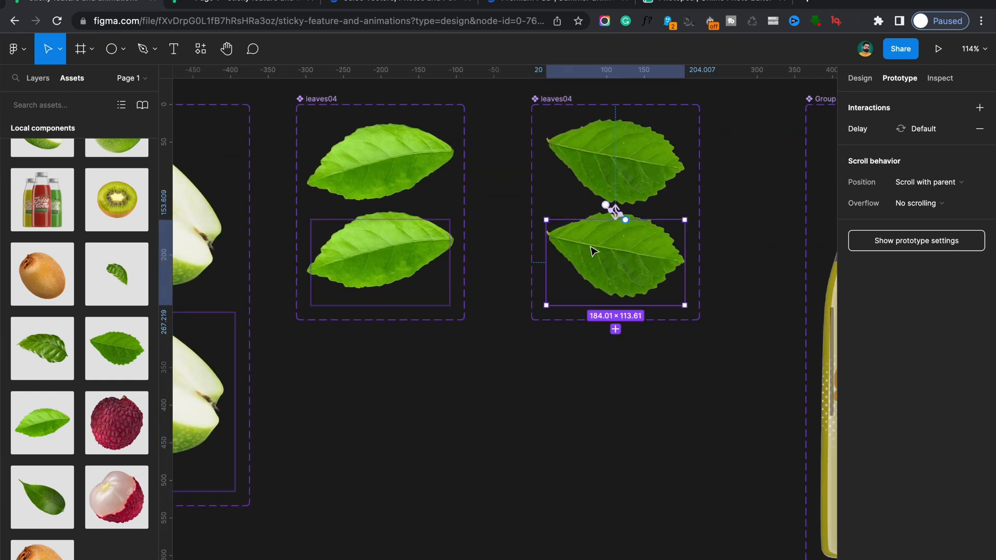
Step: Inspect the variants of Group 6206 and how the green bottle is rotated in Variant2
{"action": "scroll", "coordinate": [594, 252], "scroll_direction": "down", "scroll_amount": 8}
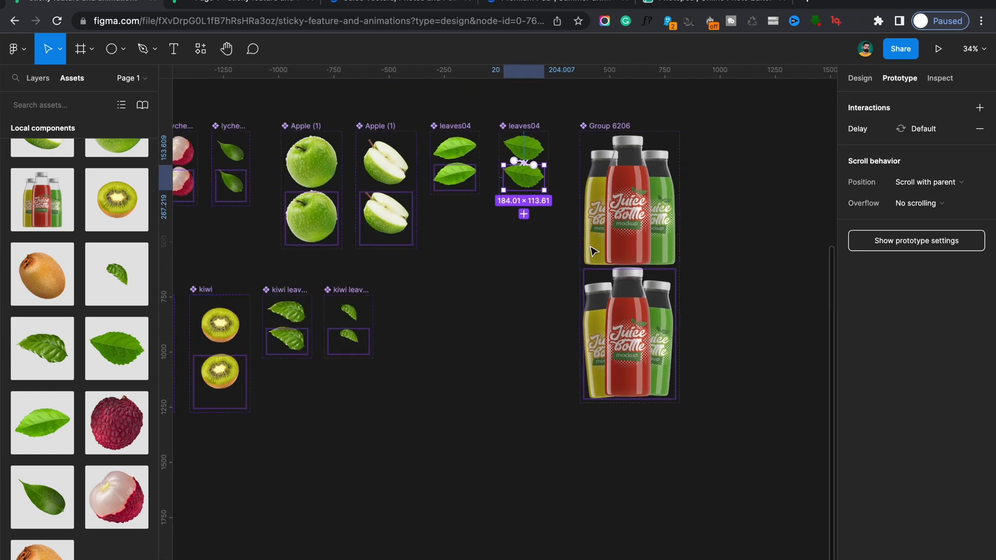
{"action": "left_click", "coordinate": [594, 252]}
{"action": "scroll", "coordinate": [593, 252], "scroll_direction": "up", "scroll_amount": 5}
{"action": "scroll", "coordinate": [624, 346], "scroll_direction": "up", "scroll_amount": 3}
{"action": "scroll", "coordinate": [625, 394], "scroll_direction": "down", "scroll_amount": 5}
{"action": "scroll", "coordinate": [659, 411], "scroll_direction": "right", "scroll_amount": 1}
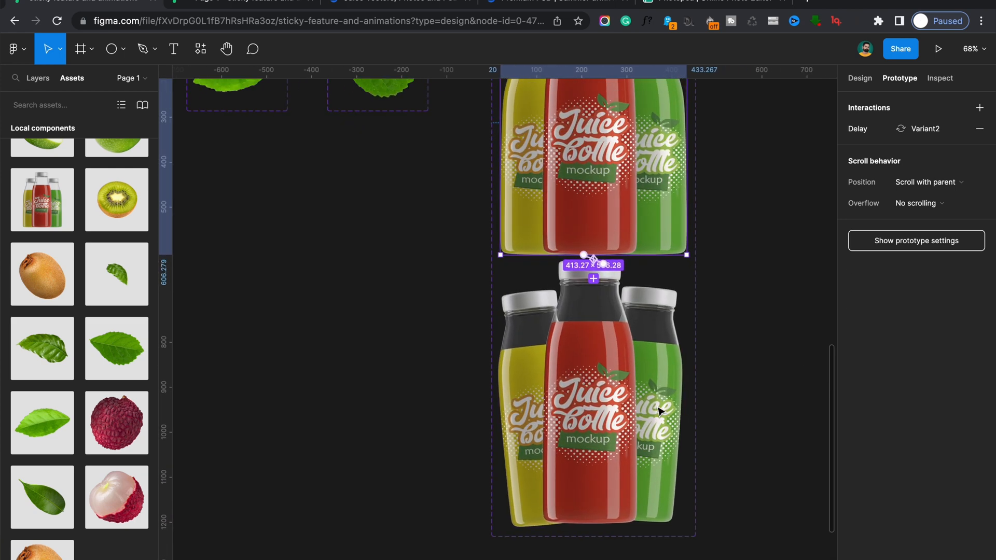
{"action": "scroll", "coordinate": [659, 411], "scroll_direction": "up", "scroll_amount": 5}
{"action": "double_click", "coordinate": [658, 412]}
{"action": "scroll", "coordinate": [659, 411], "scroll_direction": "down", "scroll_amount": 5}
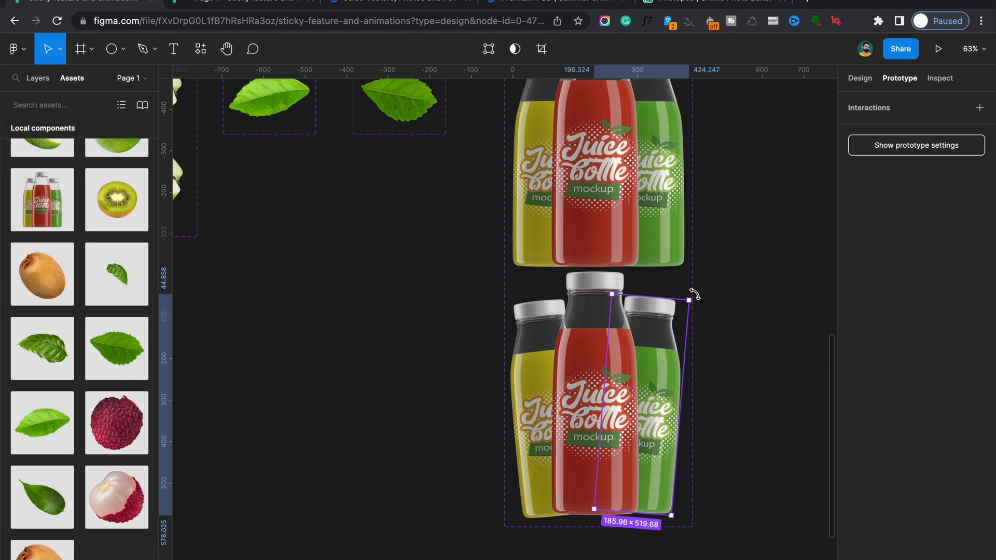
{"action": "mouse_move", "coordinate": [694, 294]}
{"action": "left_mouse_down"}
{"action": "mouse_move", "coordinate": [711, 320]}
{"action": "mouse_move", "coordinate": [691, 302]}
{"action": "mouse_move", "coordinate": [692, 313]}
{"action": "left_mouse_up"}
{"action": "left_click", "coordinate": [749, 340]}
Step: Survey the lychee, apple, leaf and kiwi component sets beside the UX course frame
{"action": "scroll", "coordinate": [749, 340], "scroll_direction": "down", "scroll_amount": 10}
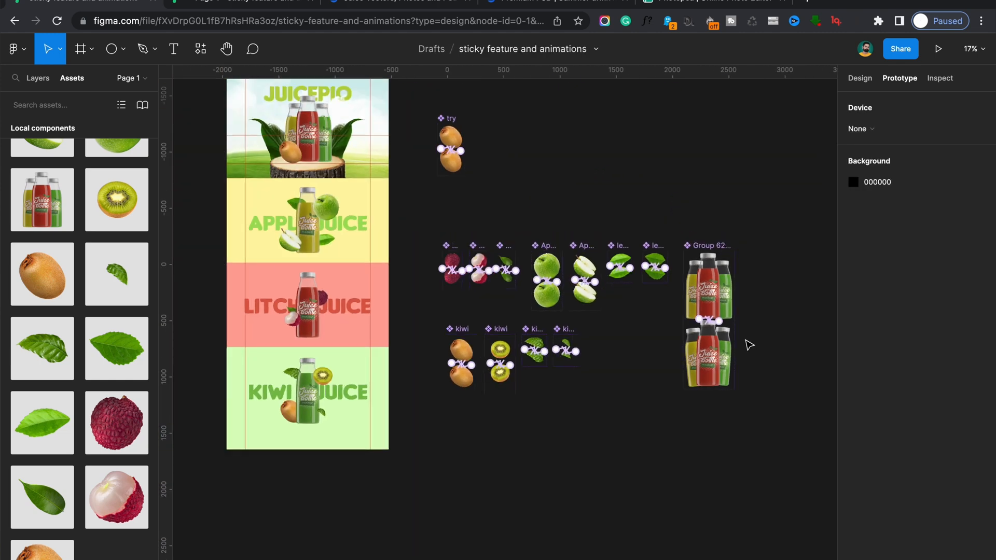
{"action": "scroll", "coordinate": [487, 326], "scroll_direction": "up", "scroll_amount": 4}
{"action": "scroll", "coordinate": [487, 326], "scroll_direction": "down", "scroll_amount": 3}
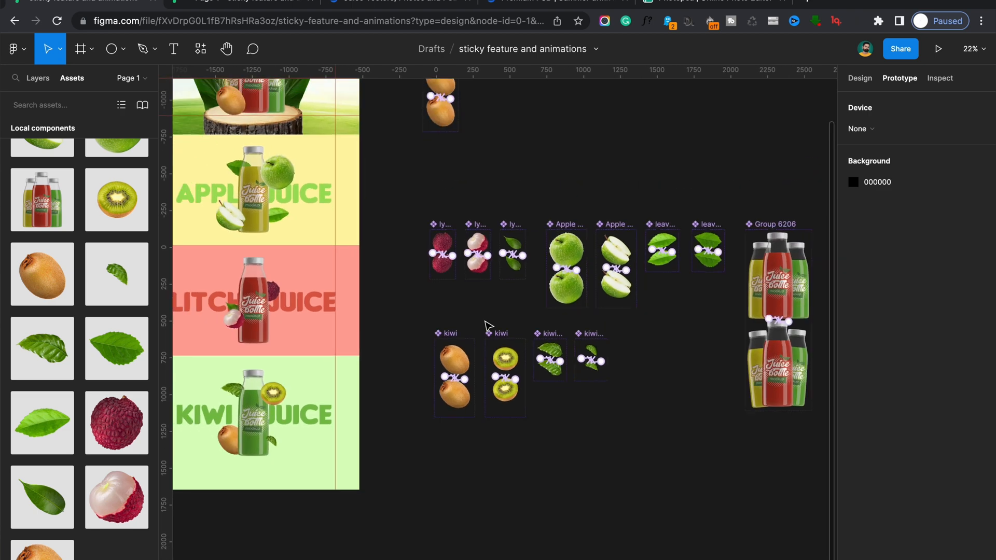
{"action": "scroll", "coordinate": [487, 326], "scroll_direction": "up", "scroll_amount": 3}
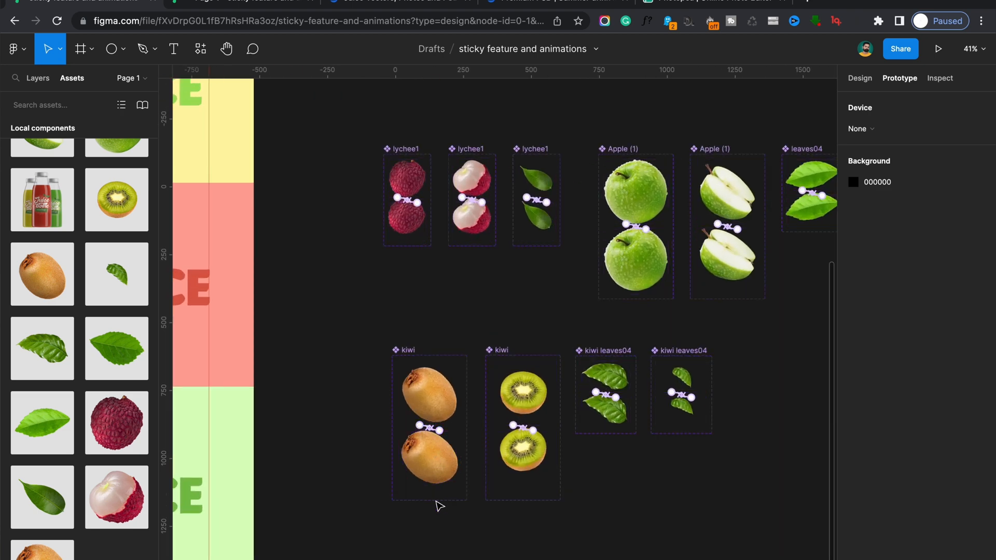
Step: Examine the scroll behavior and layers of the whole apple, upper leaf and bottle in the Apple Juice section
{"action": "scroll", "coordinate": [439, 506], "scroll_direction": "down", "scroll_amount": 3}
{"action": "scroll", "coordinate": [439, 506], "scroll_direction": "down", "scroll_amount": 2}
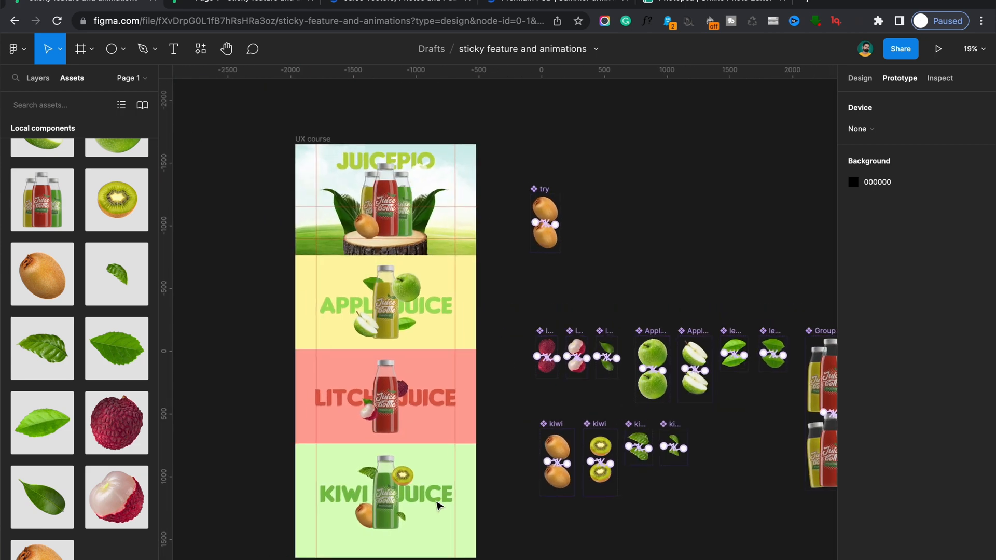
{"action": "scroll", "coordinate": [334, 389], "scroll_direction": "up", "scroll_amount": 4}
{"action": "left_click", "coordinate": [510, 180]}
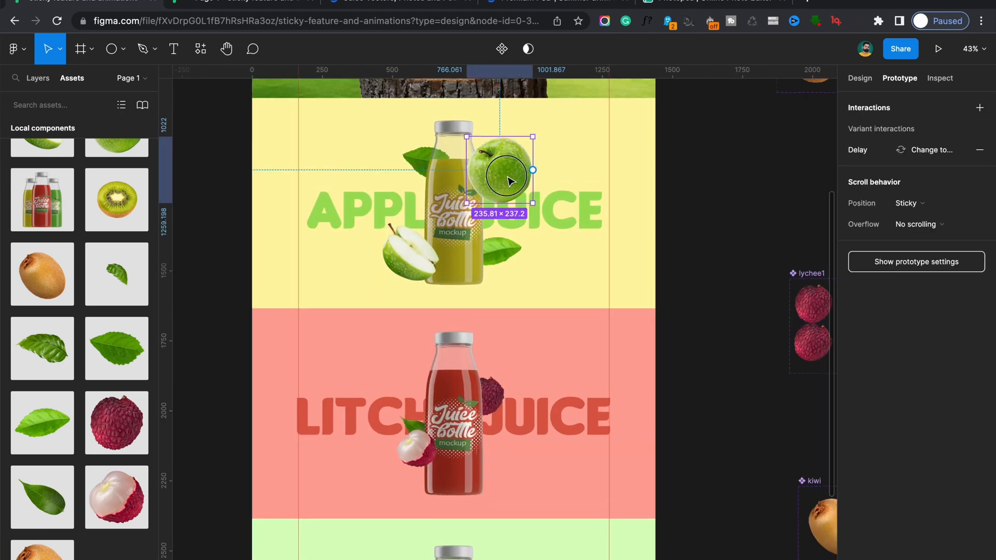
{"action": "left_click", "coordinate": [419, 159]}
{"action": "mouse_move", "coordinate": [419, 158]}
{"action": "left_mouse_down"}
{"action": "mouse_move", "coordinate": [423, 141]}
{"action": "mouse_move", "coordinate": [414, 157]}
{"action": "left_mouse_up"}
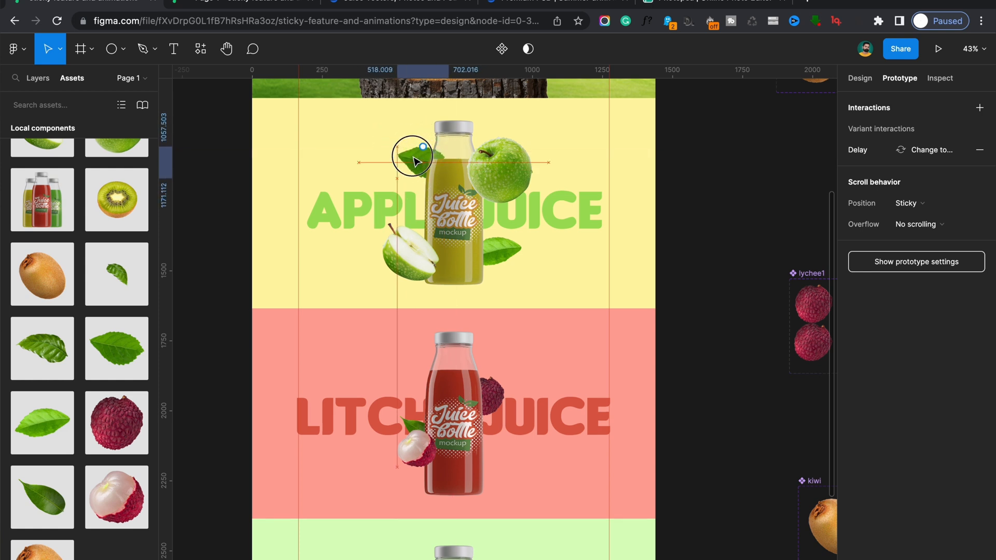
{"action": "left_click", "coordinate": [38, 80]}
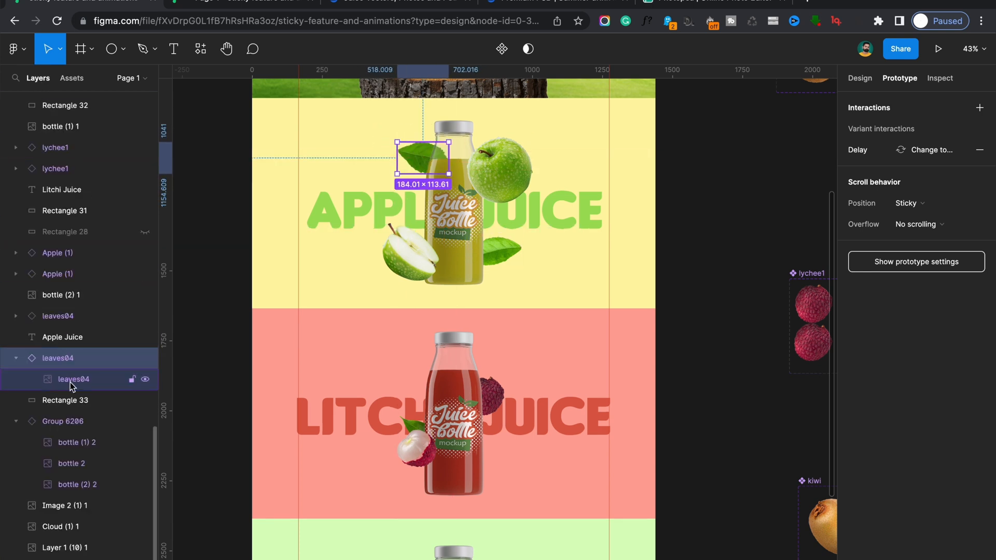
{"action": "left_click", "coordinate": [456, 202]}
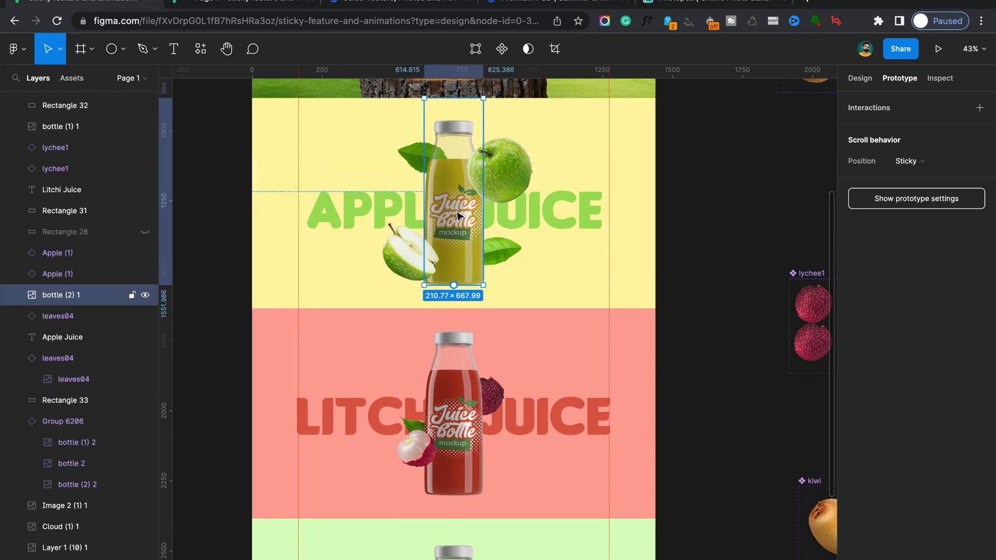
Step: Open the prototype preview and play through the hero section down into the Apple Juice section
{"action": "scroll", "coordinate": [457, 205], "scroll_direction": "down", "scroll_amount": 5}
{"action": "scroll", "coordinate": [481, 176], "scroll_direction": "up", "scroll_amount": 2}
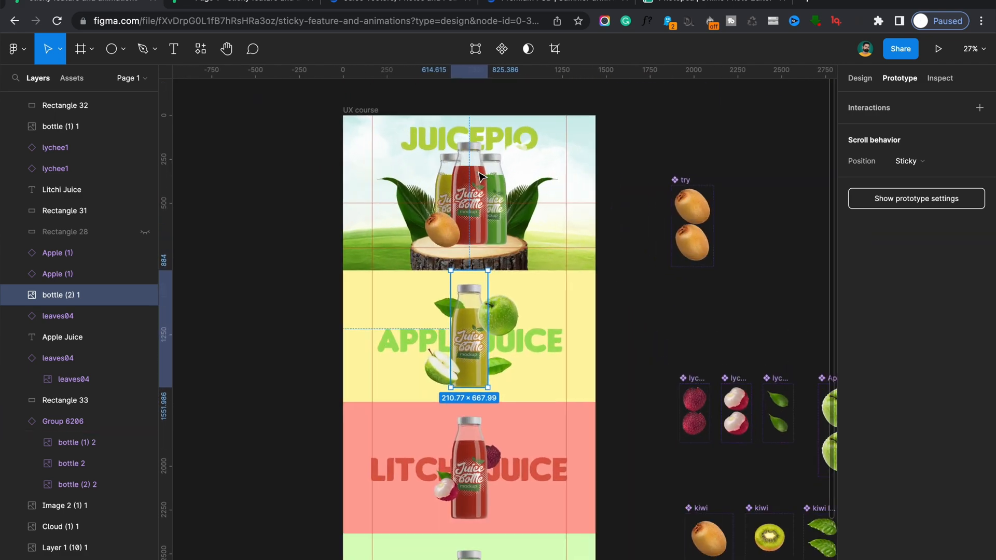
{"action": "key", "text": "ctrl+alt+Return"}
{"action": "scroll", "coordinate": [387, 362], "scroll_direction": "down", "scroll_amount": 3}
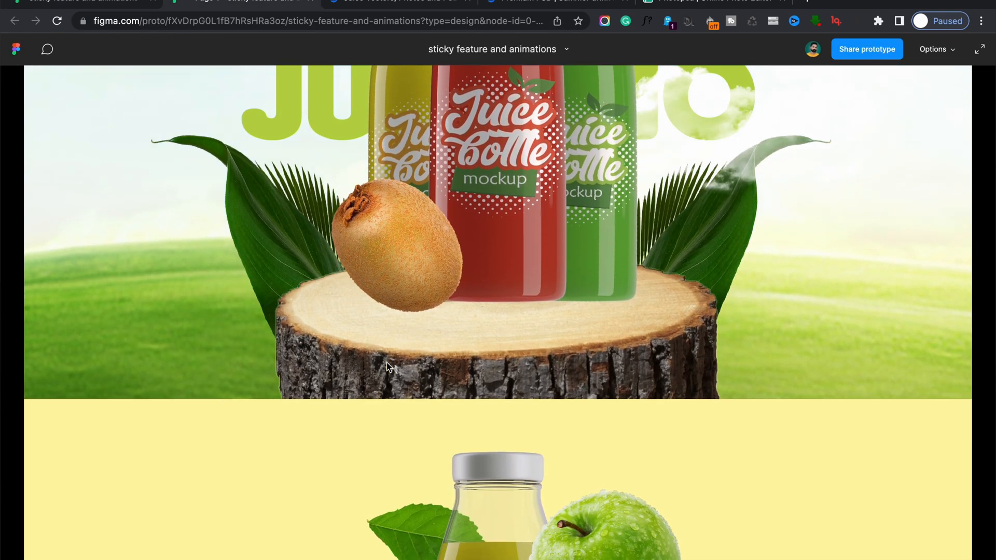
{"action": "scroll", "coordinate": [387, 362], "scroll_direction": "up", "scroll_amount": 4}
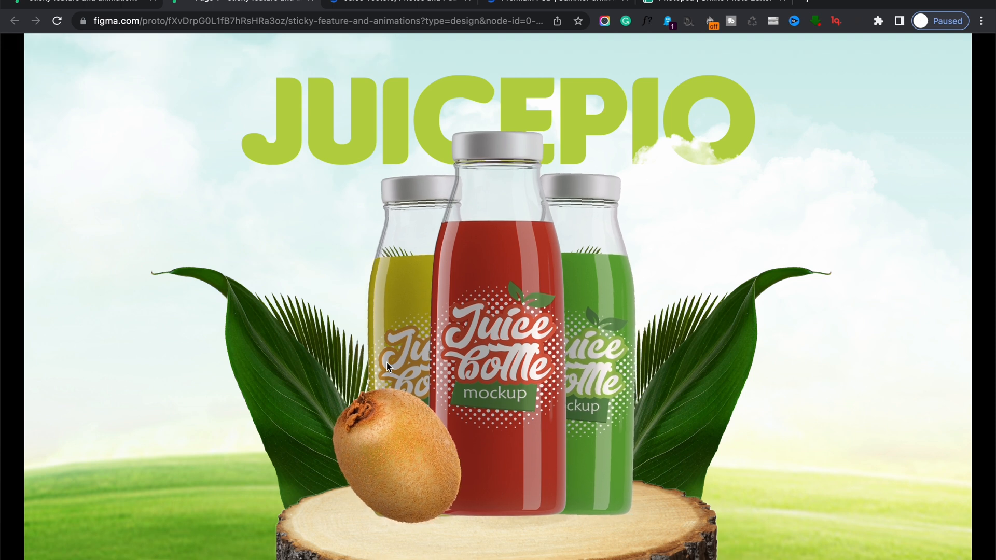
{"action": "scroll", "coordinate": [387, 362], "scroll_direction": "down", "scroll_amount": 3}
{"action": "scroll", "coordinate": [387, 366], "scroll_direction": "down", "scroll_amount": 2}
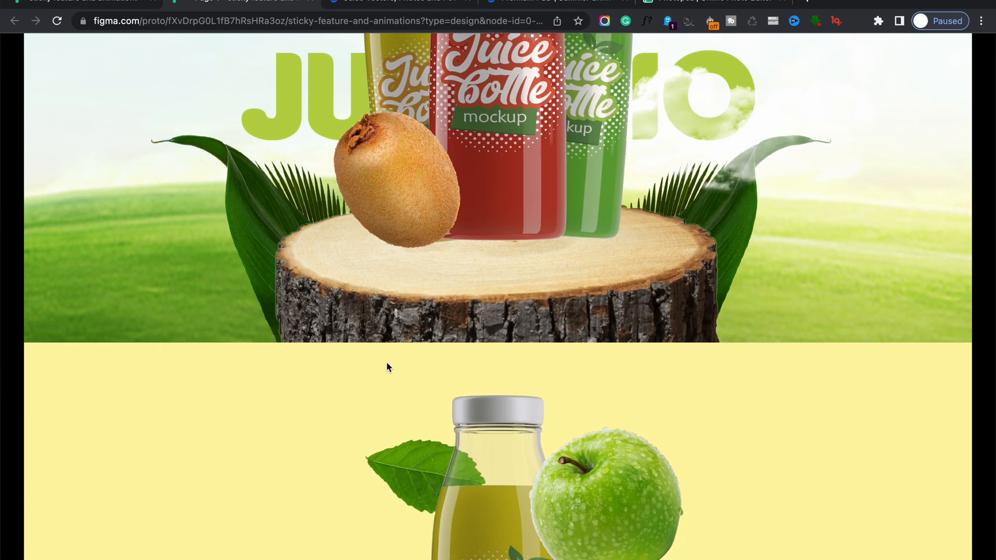
{"action": "scroll", "coordinate": [387, 367], "scroll_direction": "down", "scroll_amount": 2}
{"action": "scroll", "coordinate": [387, 366], "scroll_direction": "down", "scroll_amount": 3}
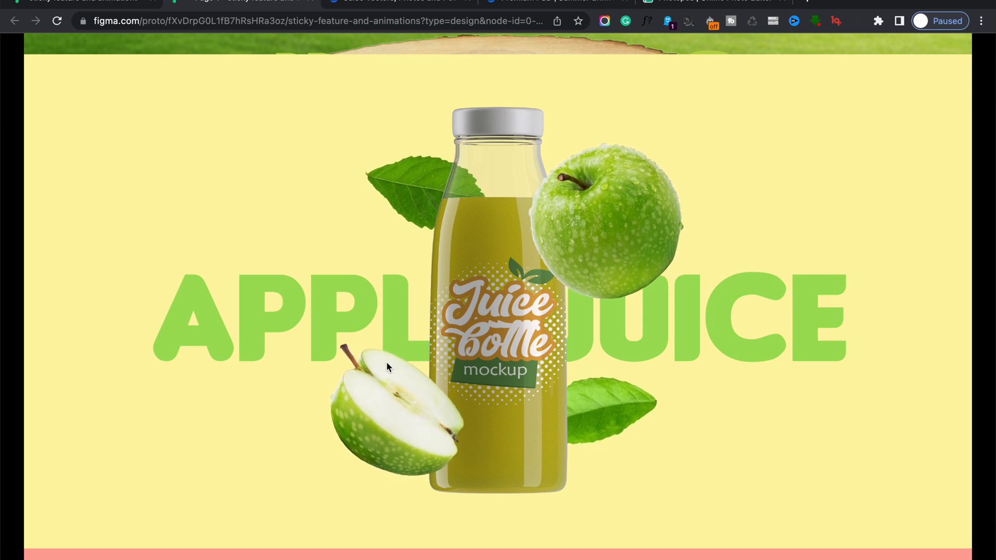
Step: Review how the Apple Juice bottle, fruit and title scroll against the Litchi Juice section in the prototype
{"action": "scroll", "coordinate": [387, 366], "scroll_direction": "down", "scroll_amount": 1}
{"action": "scroll", "coordinate": [387, 366], "scroll_direction": "down", "scroll_amount": 4}
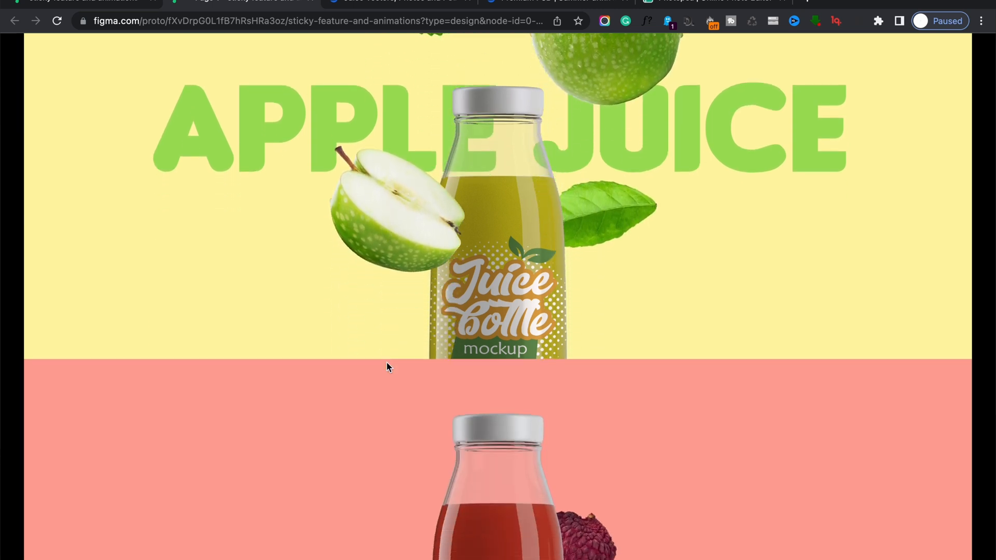
{"action": "scroll", "coordinate": [387, 367], "scroll_direction": "up", "scroll_amount": 1}
{"action": "scroll", "coordinate": [387, 366], "scroll_direction": "down", "scroll_amount": 2}
{"action": "scroll", "coordinate": [387, 363], "scroll_direction": "up", "scroll_amount": 3}
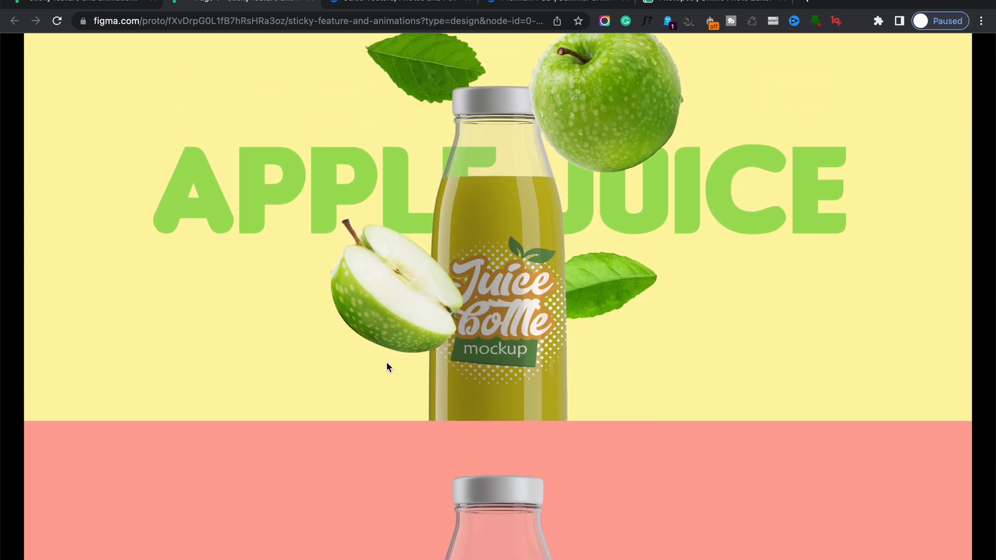
{"action": "scroll", "coordinate": [387, 363], "scroll_direction": "down", "scroll_amount": 3}
{"action": "scroll", "coordinate": [387, 363], "scroll_direction": "up", "scroll_amount": 5}
{"action": "scroll", "coordinate": [386, 362], "scroll_direction": "up", "scroll_amount": 5}
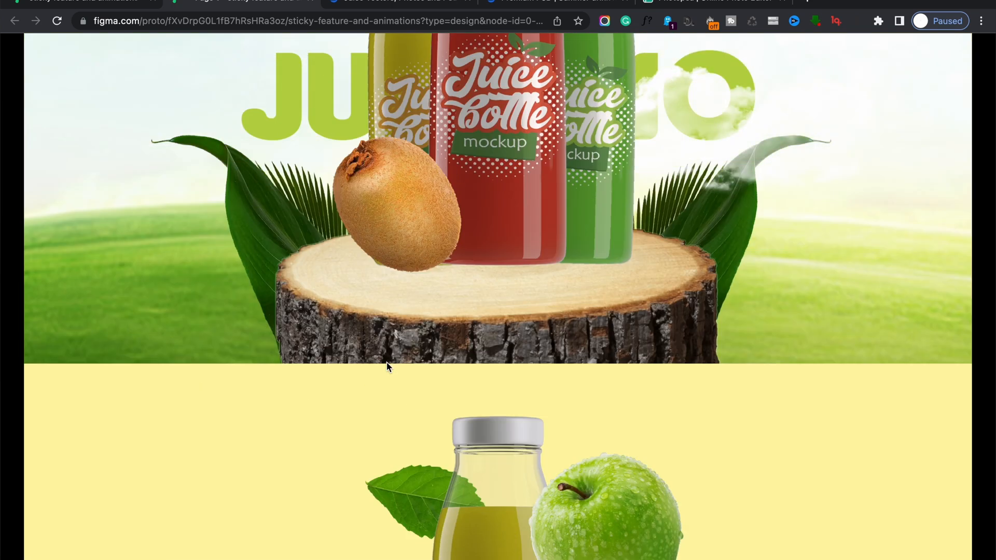
Step: Review the sticky transition between the Litchi Juice and Kiwi Juice sections in the prototype
{"action": "scroll", "coordinate": [387, 362], "scroll_direction": "down", "scroll_amount": 8}
{"action": "scroll", "coordinate": [387, 363], "scroll_direction": "down", "scroll_amount": 6}
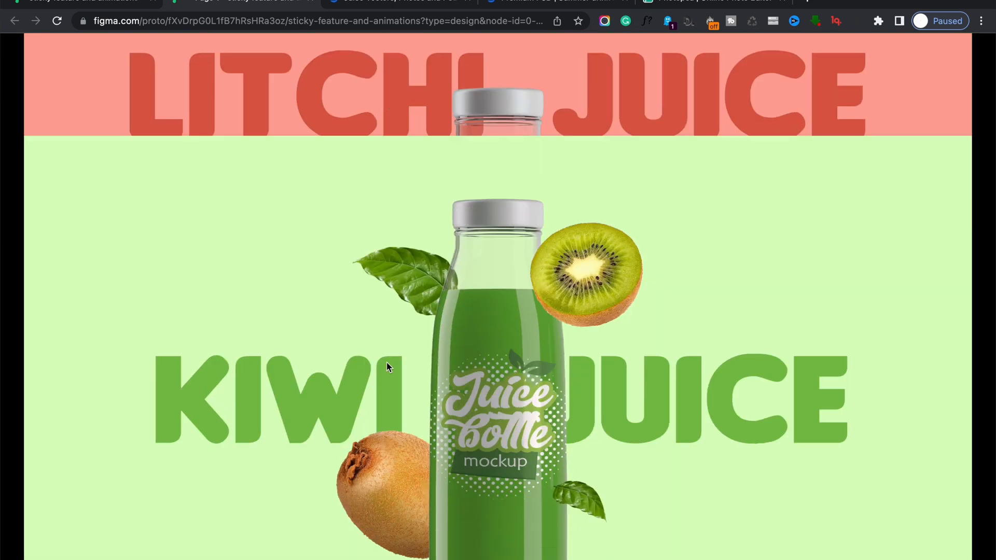
{"action": "scroll", "coordinate": [386, 363], "scroll_direction": "up", "scroll_amount": 2}
{"action": "scroll", "coordinate": [387, 363], "scroll_direction": "up", "scroll_amount": 6}
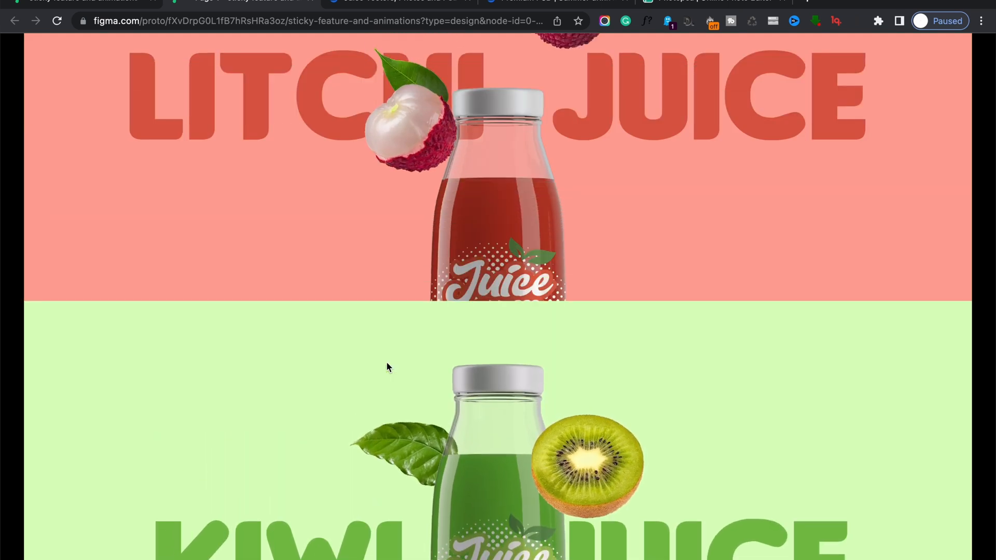
{"action": "scroll", "coordinate": [386, 362], "scroll_direction": "down", "scroll_amount": 2}
{"action": "scroll", "coordinate": [387, 362], "scroll_direction": "down", "scroll_amount": 3}
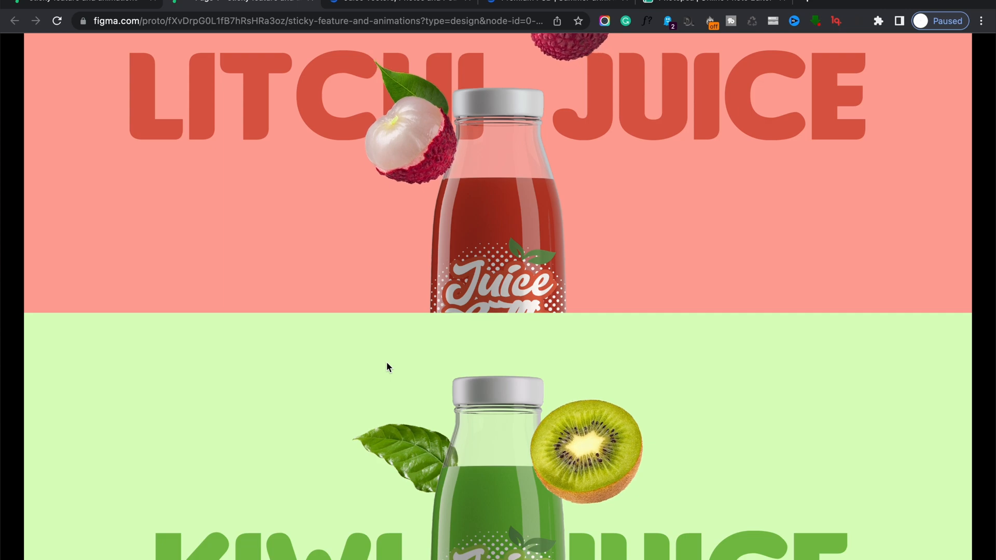
{"action": "scroll", "coordinate": [387, 362], "scroll_direction": "down", "scroll_amount": 4}
Step: Play the whole prototype page from the hero to the Kiwi Juice section and return to its start
{"action": "scroll", "coordinate": [387, 363], "scroll_direction": "up", "scroll_amount": 15}
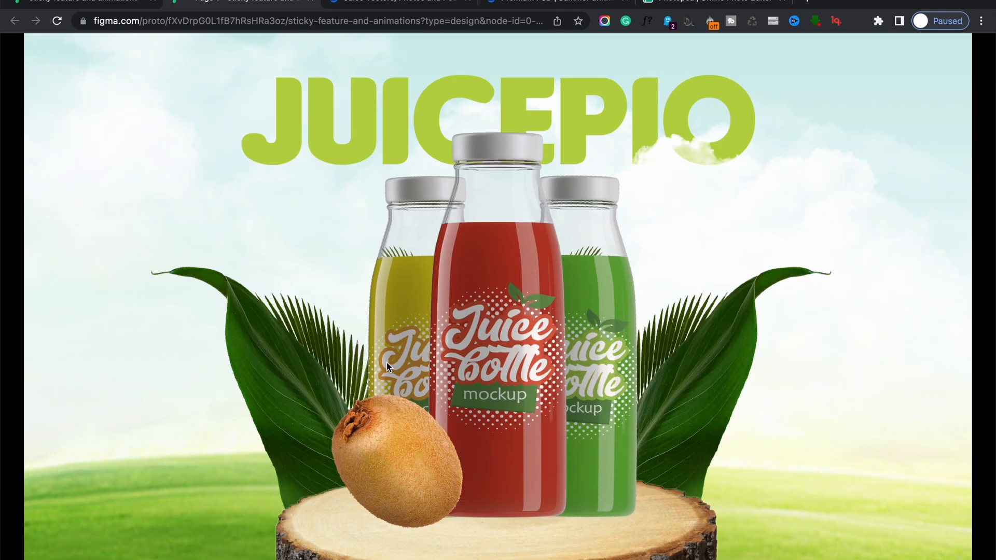
{"action": "scroll", "coordinate": [387, 362], "scroll_direction": "down", "scroll_amount": 10}
{"action": "scroll", "coordinate": [387, 362], "scroll_direction": "down", "scroll_amount": 4}
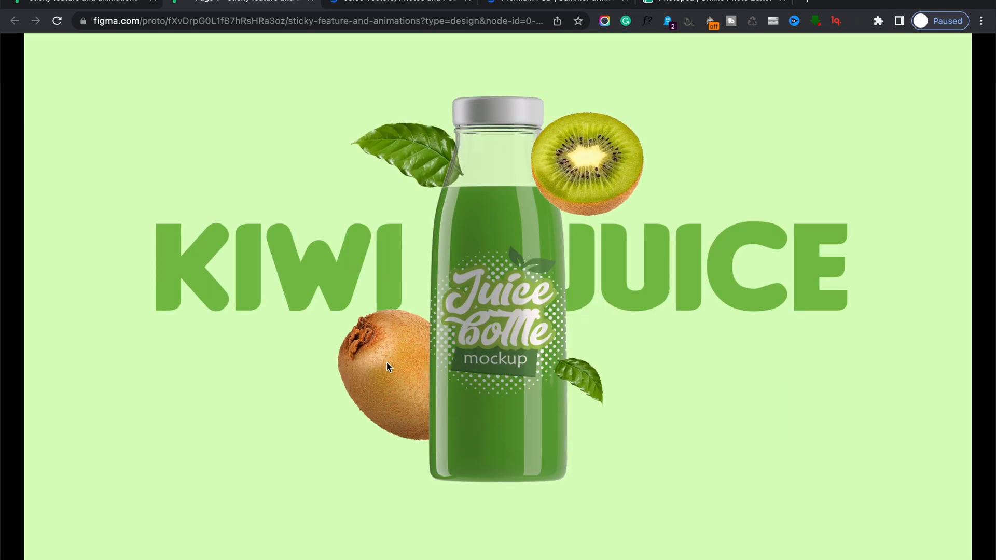
{"action": "scroll", "coordinate": [387, 362], "scroll_direction": "up", "scroll_amount": 12}
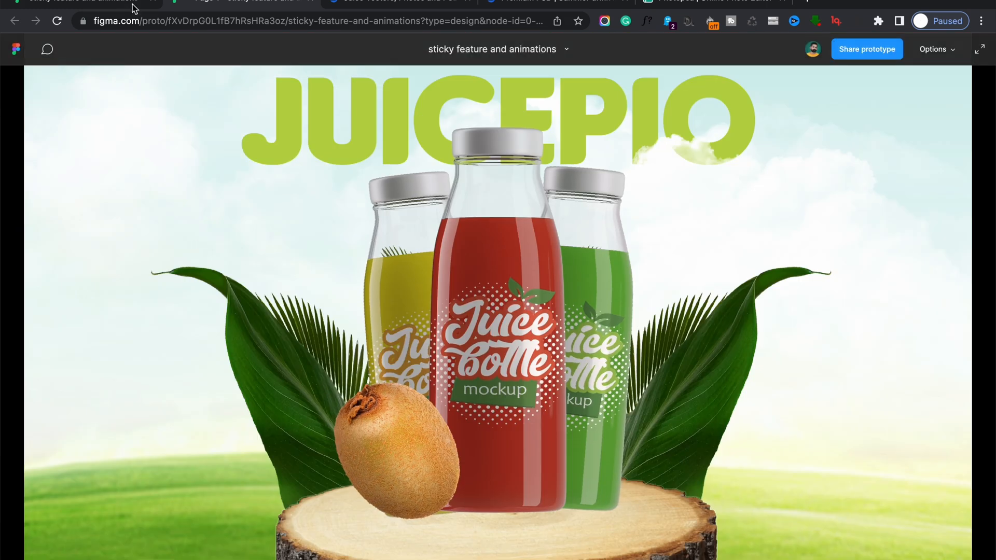
Step: Return to the design file and inspect the JUICEPIO title and tree stump in the hero section
{"action": "left_click", "coordinate": [110, 2]}
{"action": "left_click", "coordinate": [643, 320]}
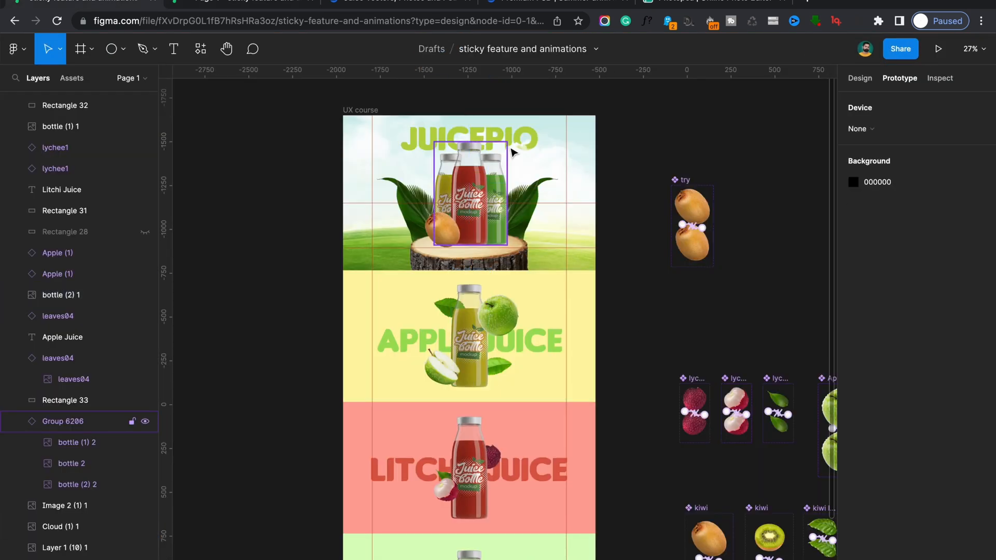
{"action": "scroll", "coordinate": [511, 152], "scroll_direction": "up", "scroll_amount": 5, "text": "ctrl"}
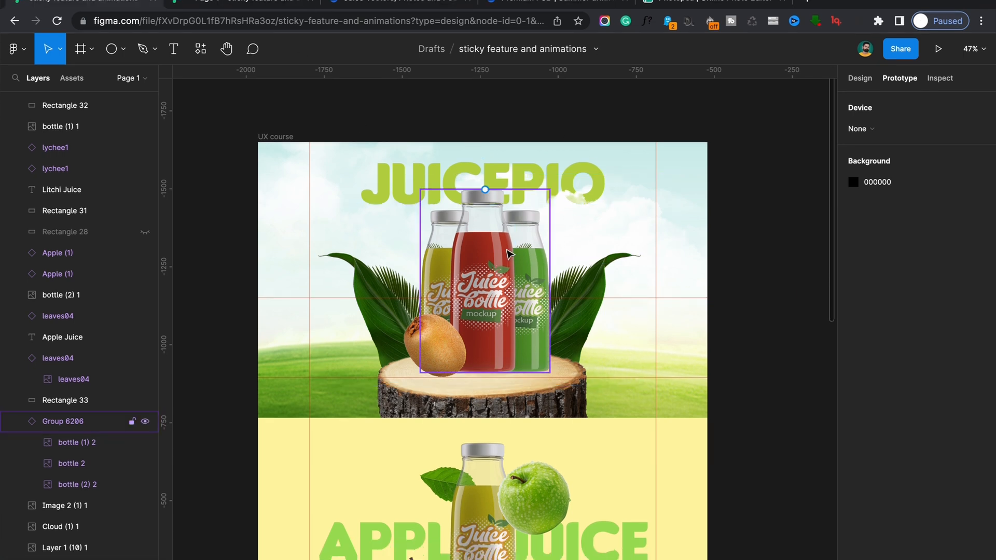
{"action": "left_click", "coordinate": [416, 180]}
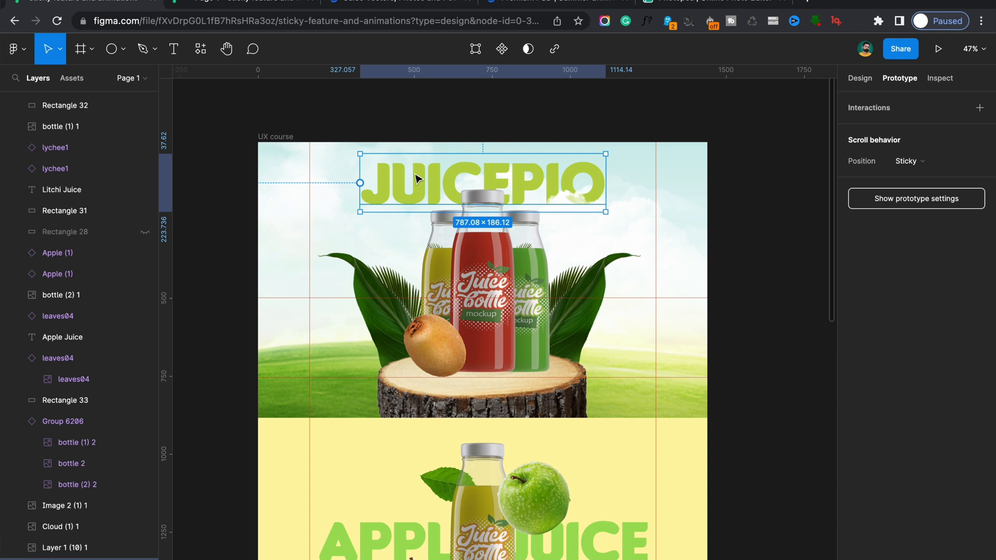
{"action": "left_click", "coordinate": [418, 414]}
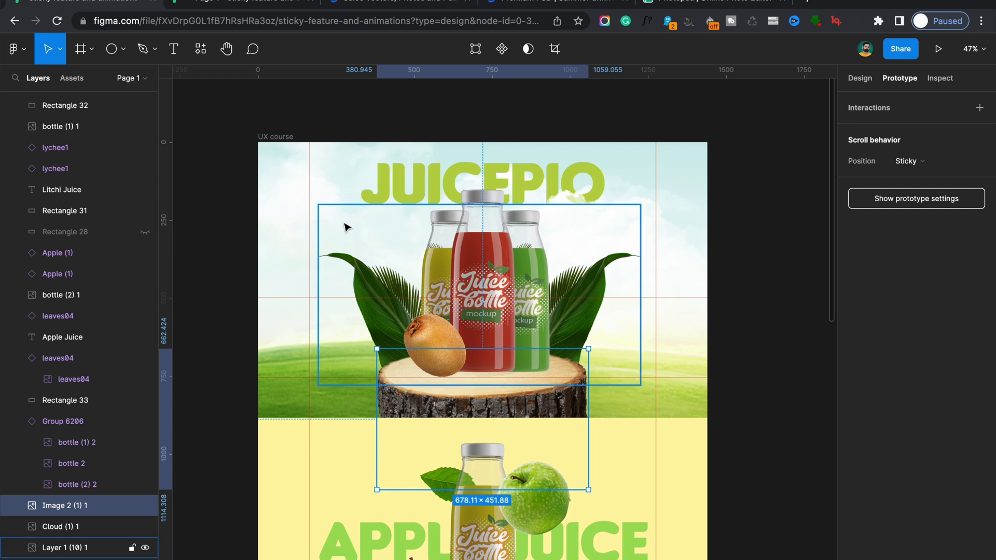
{"action": "left_click", "coordinate": [747, 260]}
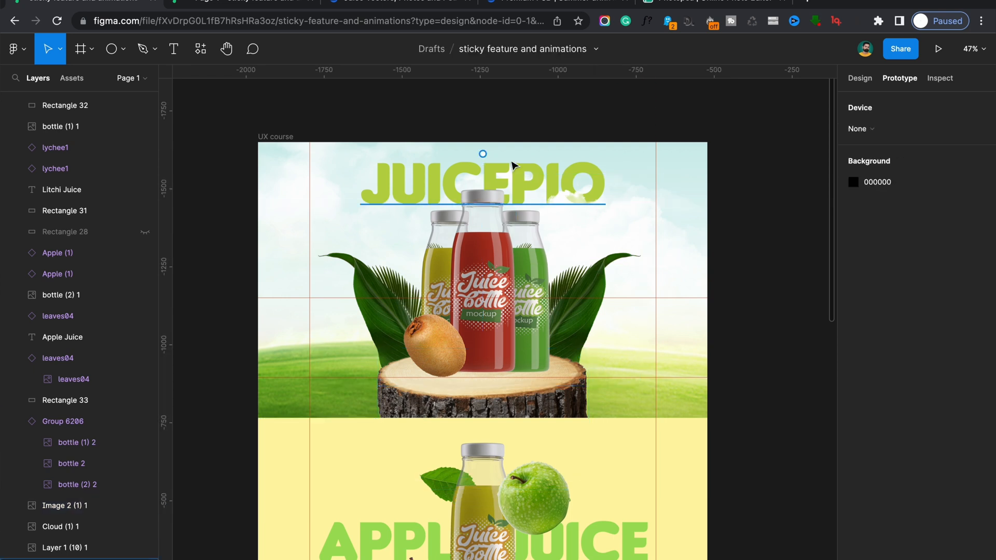
Step: Set the JUICEPIO title's scroll position to Scroll with parent and test its scrolling in the prototype
{"action": "left_click", "coordinate": [460, 173]}
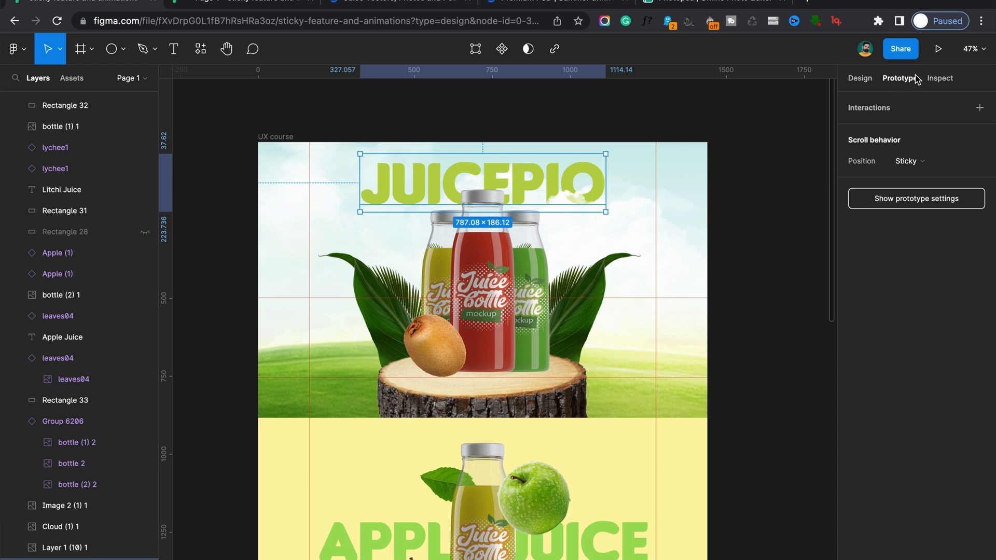
{"action": "left_click", "coordinate": [904, 159]}
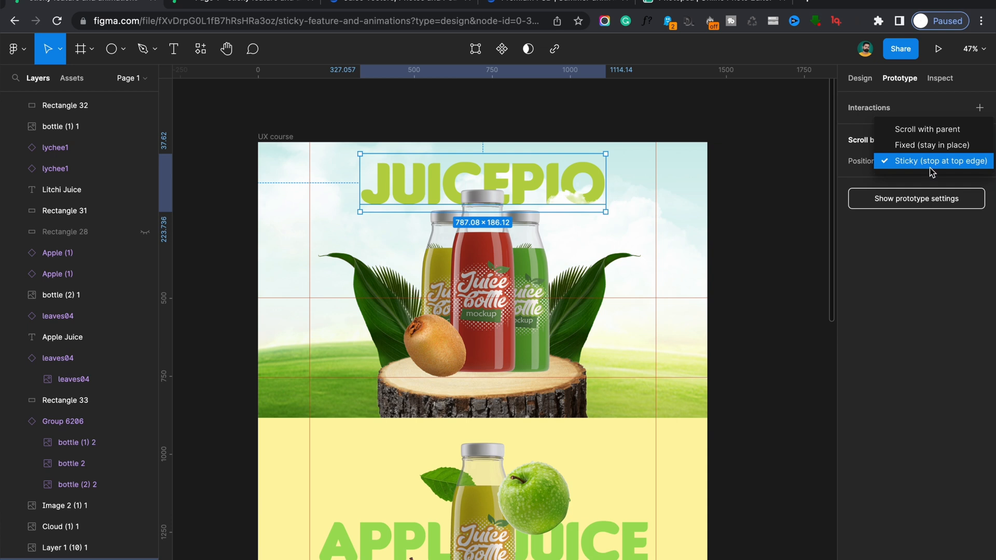
{"action": "left_click", "coordinate": [910, 133]}
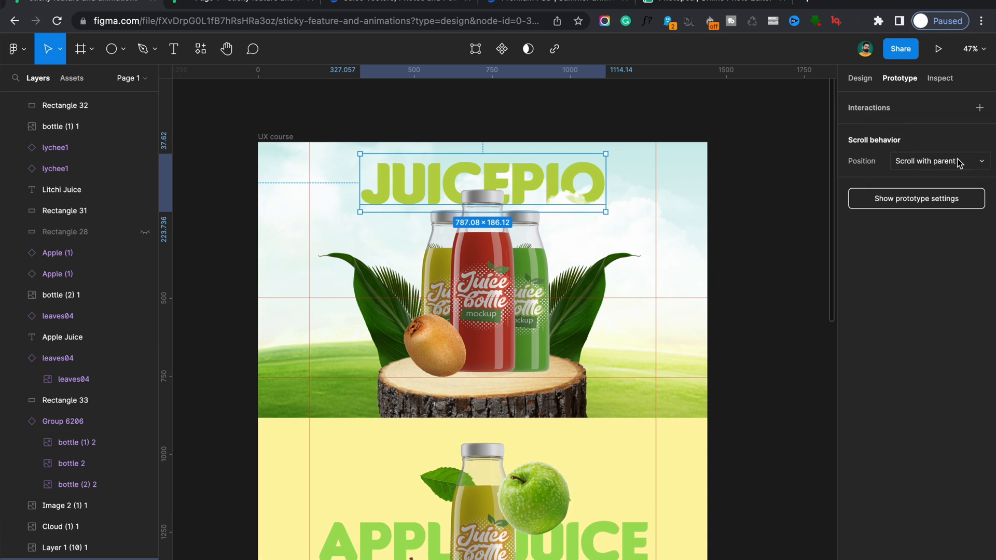
{"action": "left_click", "coordinate": [290, 4]}
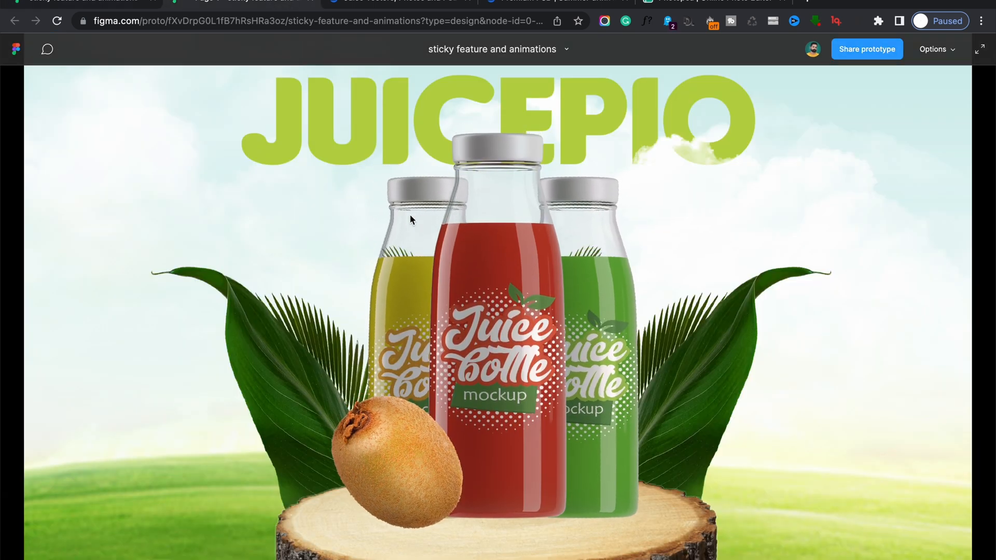
{"action": "scroll", "coordinate": [410, 217], "scroll_direction": "down", "scroll_amount": 2}
{"action": "scroll", "coordinate": [410, 215], "scroll_direction": "down", "scroll_amount": 3}
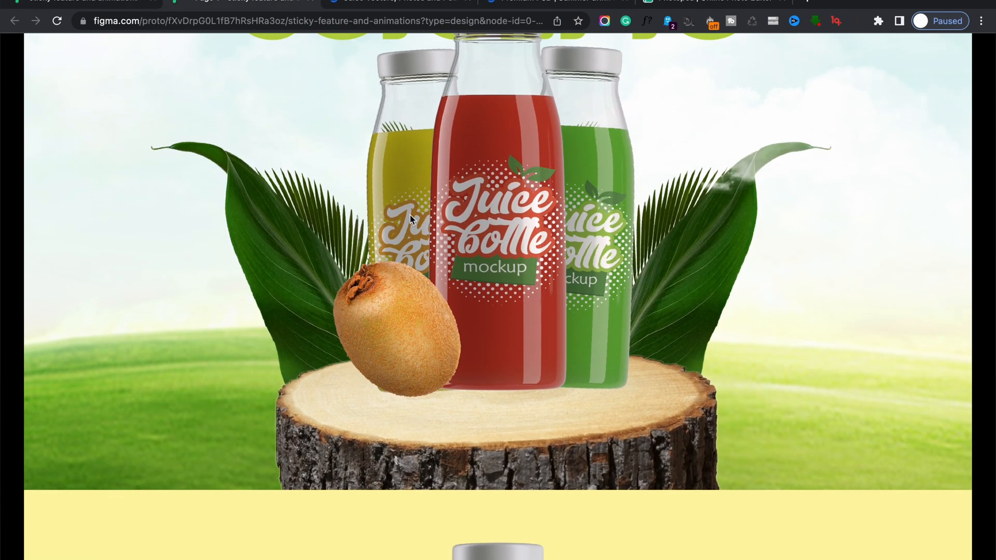
{"action": "scroll", "coordinate": [409, 212], "scroll_direction": "up", "scroll_amount": 3}
Step: Set the JUICEPIO title's scroll position to Sticky and test its scrolling in the prototype
{"action": "left_click", "coordinate": [131, 7]}
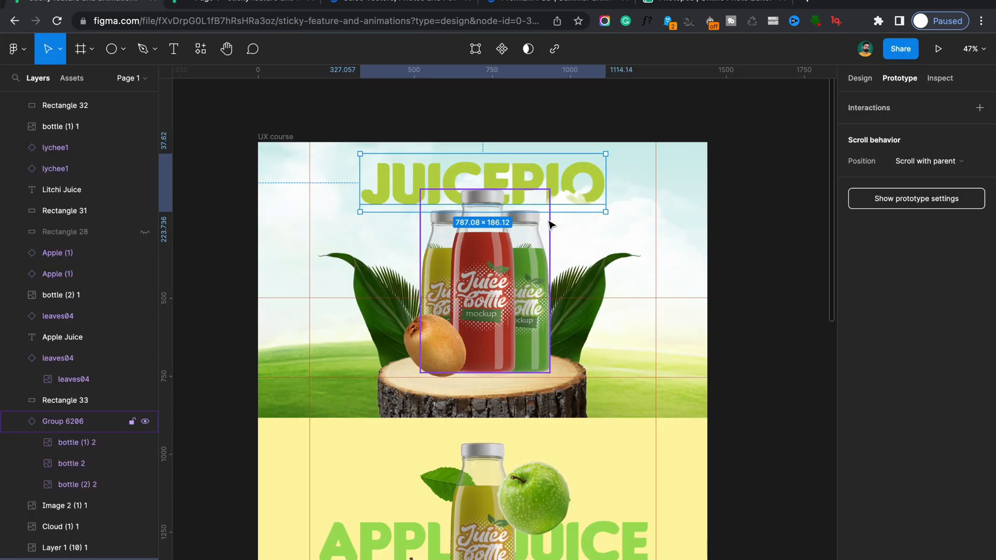
{"action": "left_click", "coordinate": [920, 158]}
{"action": "left_click", "coordinate": [926, 198]}
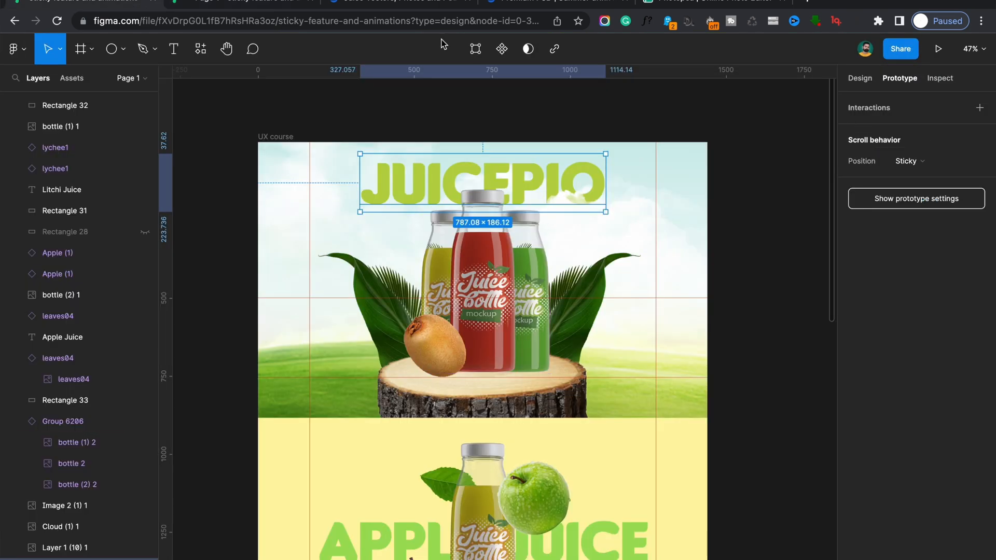
{"action": "left_click", "coordinate": [289, 4]}
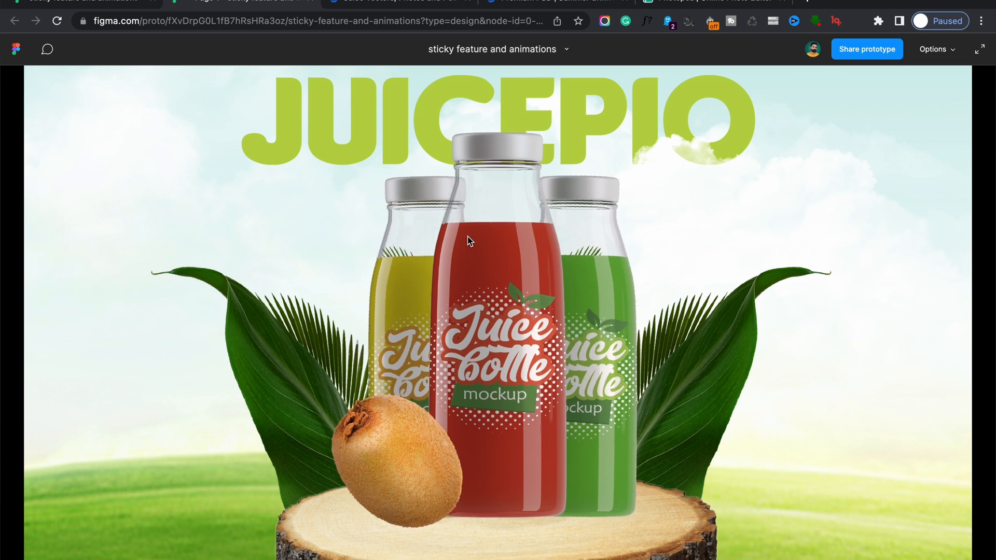
{"action": "scroll", "coordinate": [468, 241], "scroll_direction": "down", "scroll_amount": 3}
{"action": "scroll", "coordinate": [469, 241], "scroll_direction": "up", "scroll_amount": 3}
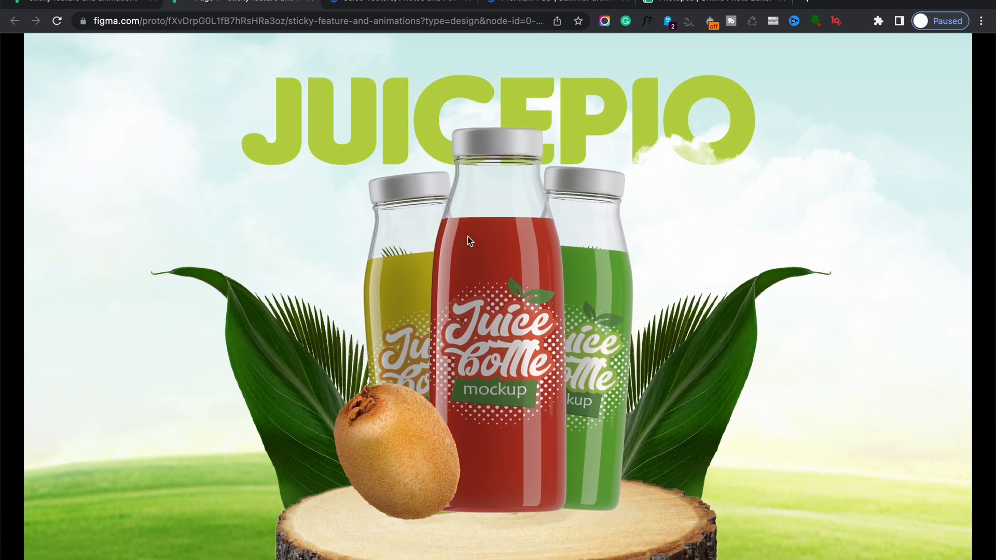
Step: Stretch the JUICEPIO title's text box up to the frame's top edge, about 787 × 334, align its text to the bottom and preview it
{"action": "left_click", "coordinate": [110, 2]}
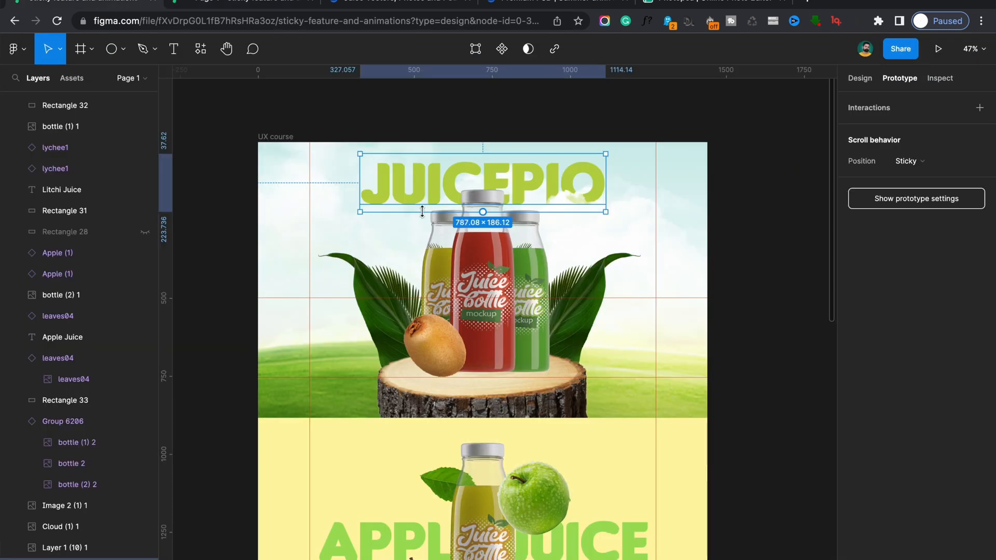
{"action": "left_click_drag", "start_coordinate": [381, 180], "coordinate": [412, 145]}
{"action": "key", "text": "super+z"}
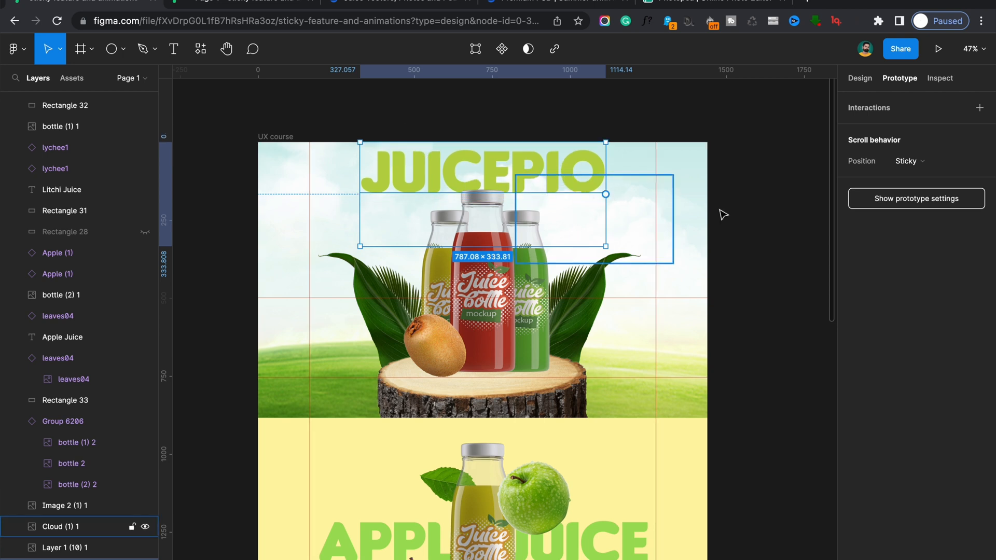
{"action": "left_click", "coordinate": [860, 79]}
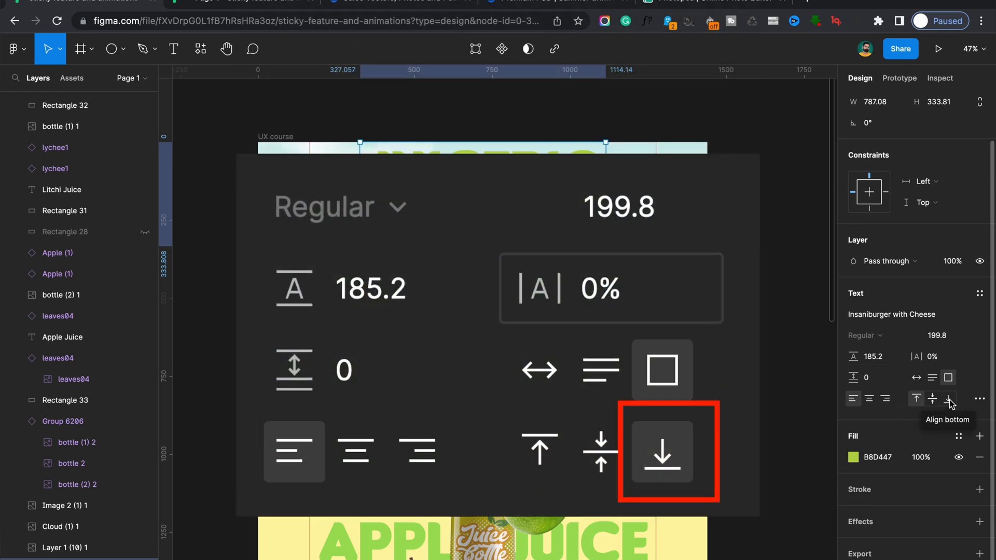
{"action": "left_click", "coordinate": [949, 399]}
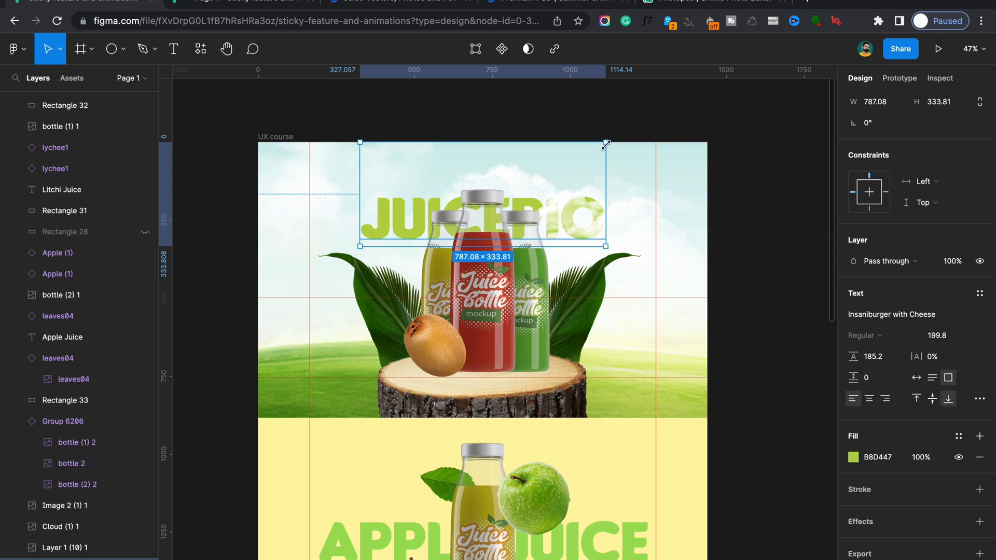
{"action": "left_click", "coordinate": [292, 2]}
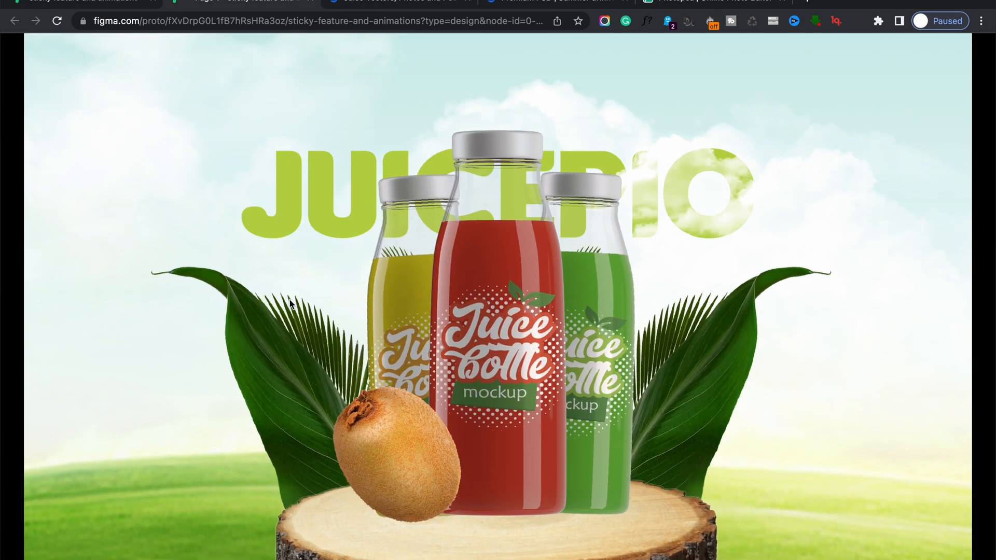
Step: Shorten the JUICEPIO title's text box from above to about 229 high and test its sticky scrolling in the prototype
{"action": "left_click", "coordinate": [112, 6]}
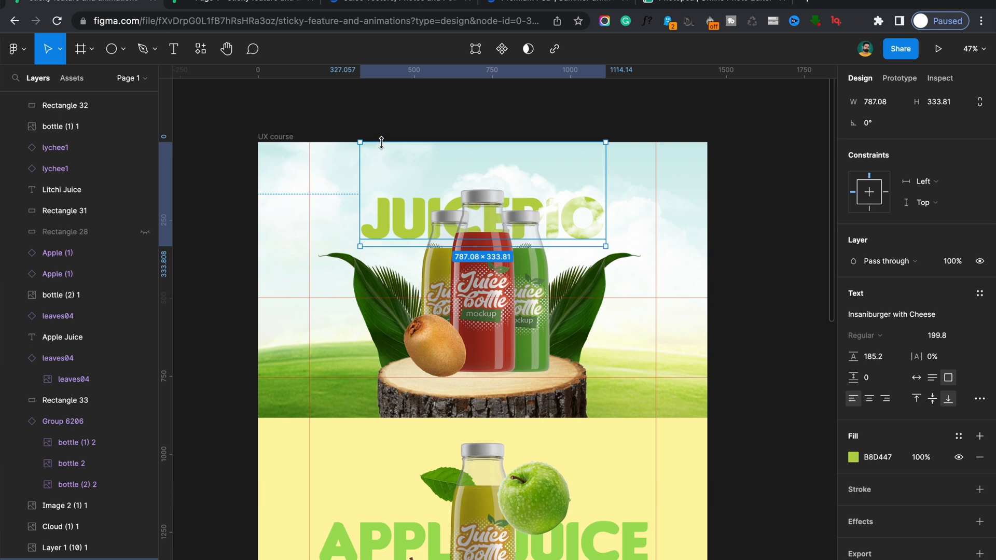
{"action": "left_click_drag", "start_coordinate": [381, 142], "coordinate": [386, 176]}
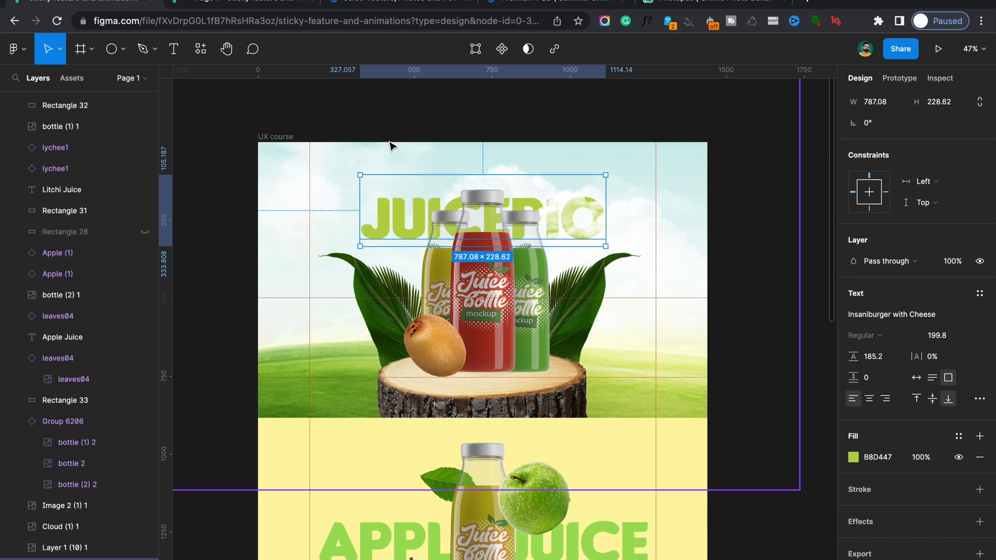
{"action": "left_click", "coordinate": [283, 4]}
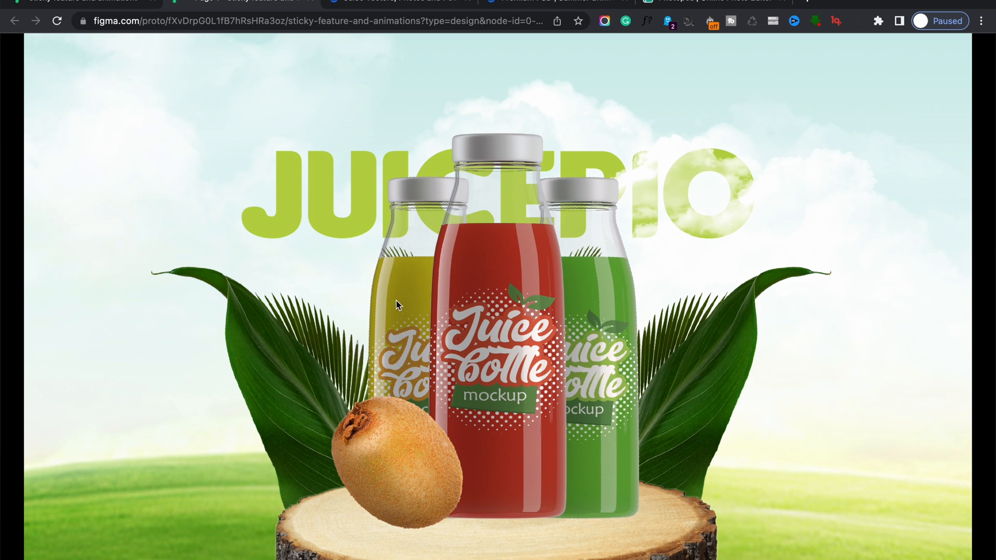
{"action": "scroll", "coordinate": [394, 319], "scroll_direction": "down", "scroll_amount": 3}
{"action": "scroll", "coordinate": [393, 319], "scroll_direction": "down", "scroll_amount": 1}
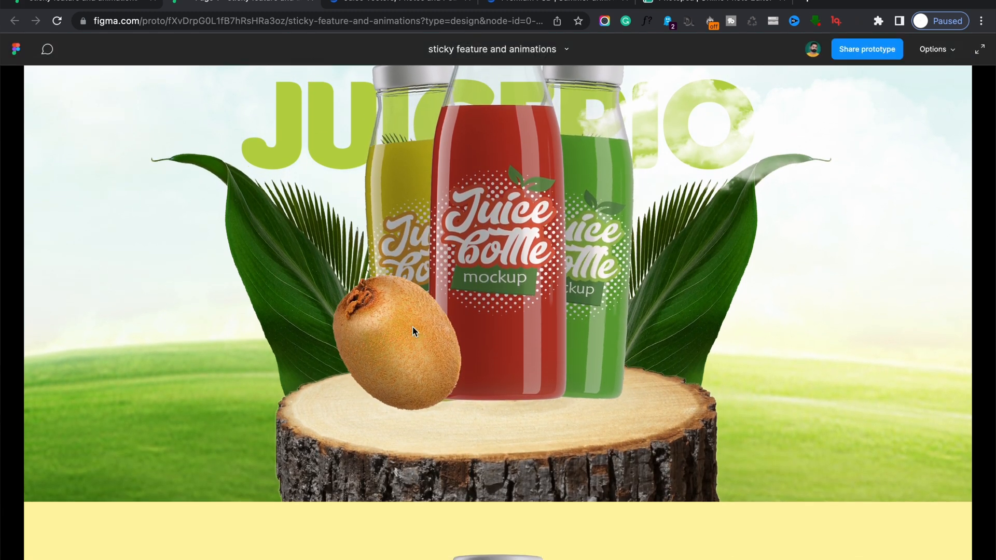
{"action": "scroll", "coordinate": [413, 326], "scroll_direction": "down", "scroll_amount": 4}
{"action": "scroll", "coordinate": [412, 327], "scroll_direction": "up", "scroll_amount": 4}
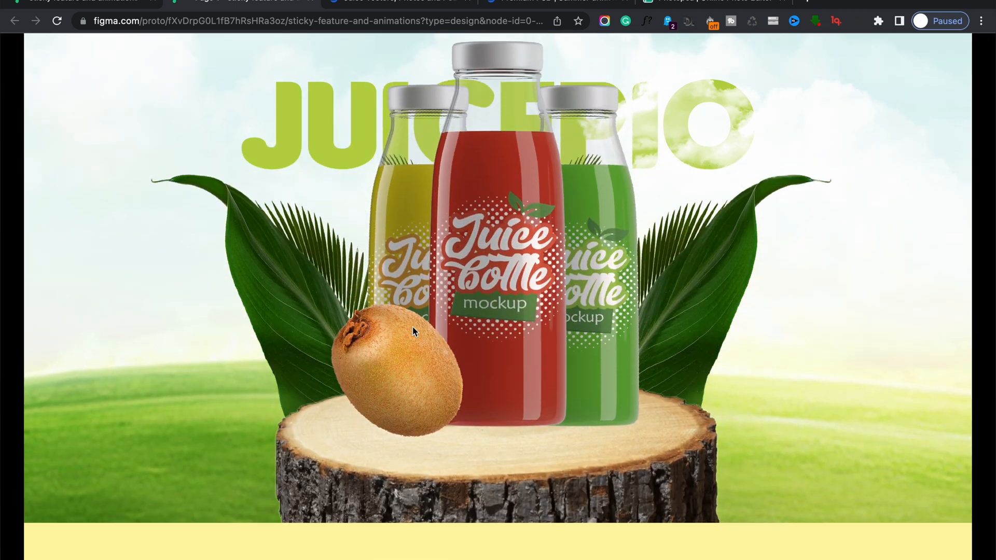
{"action": "scroll", "coordinate": [412, 326], "scroll_direction": "down", "scroll_amount": 6}
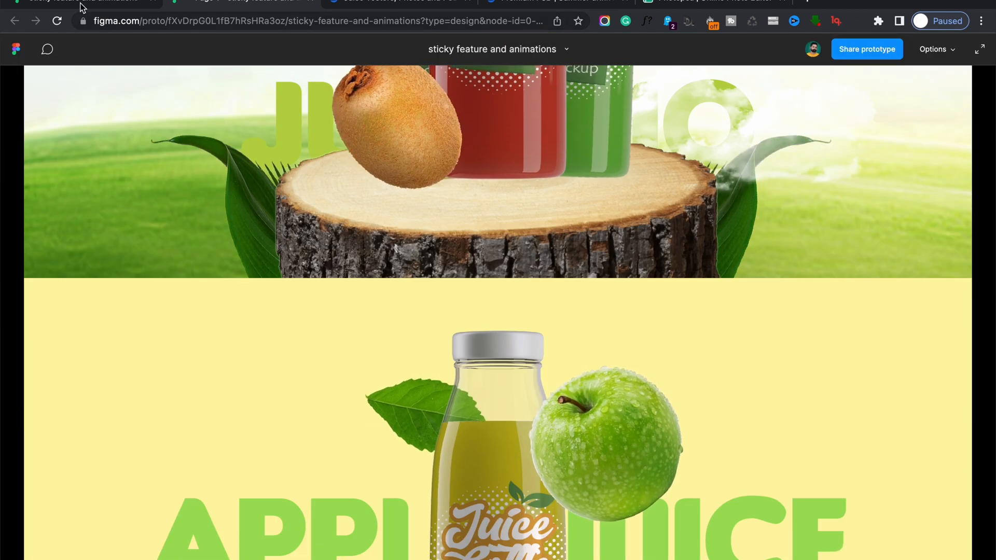
Step: Return to the design file and check the scroll positions of the hero's tree stump, leaves and background image
{"action": "key", "text": "ctrl+Tab"}
{"action": "left_click", "coordinate": [502, 415]}
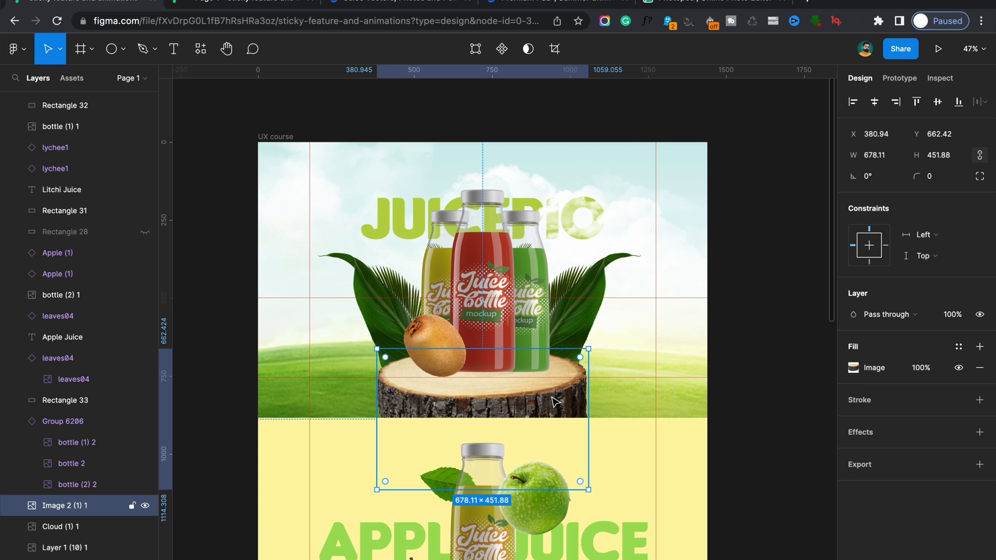
{"action": "left_click", "coordinate": [899, 83]}
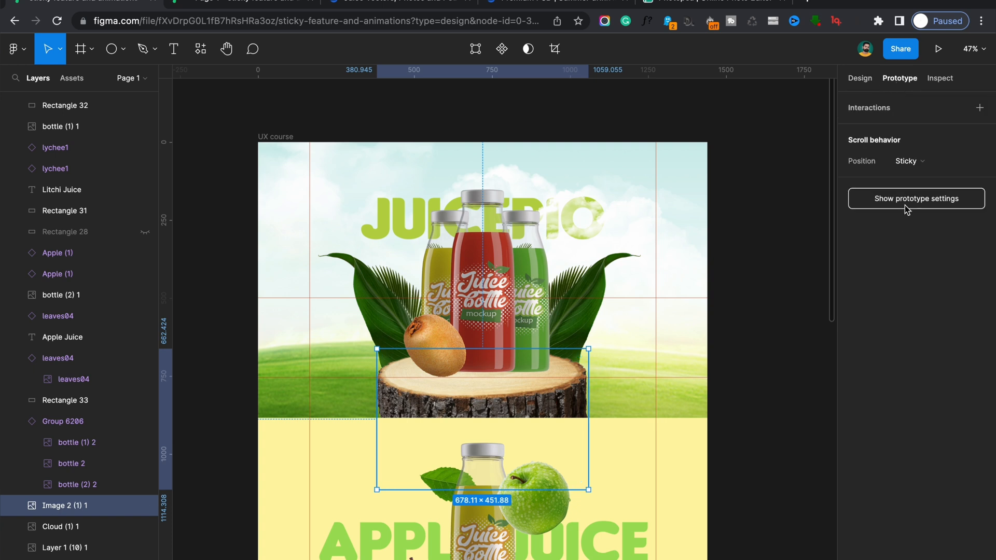
{"action": "left_click", "coordinate": [903, 163]}
{"action": "left_click", "coordinate": [909, 163]}
{"action": "left_click", "coordinate": [593, 283]}
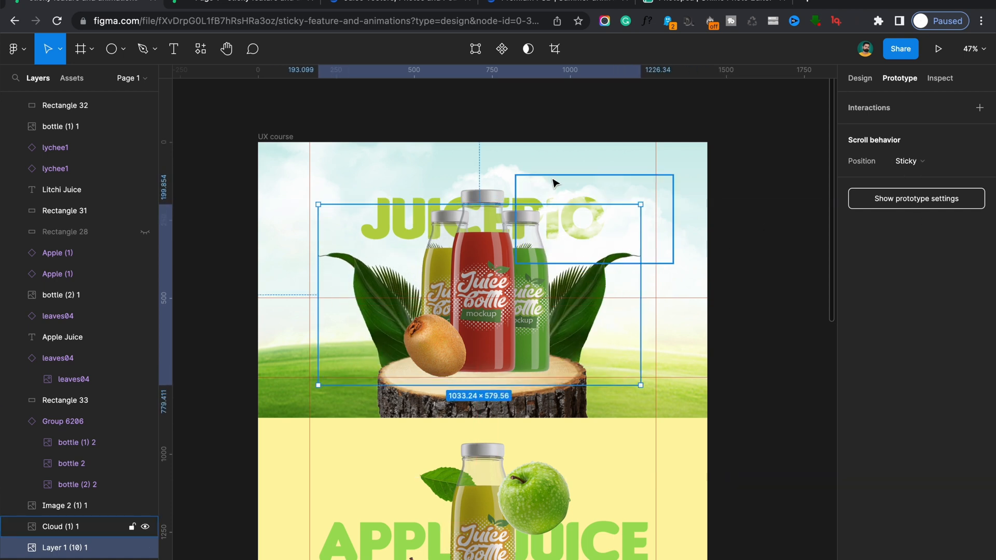
{"action": "left_click", "coordinate": [677, 396]}
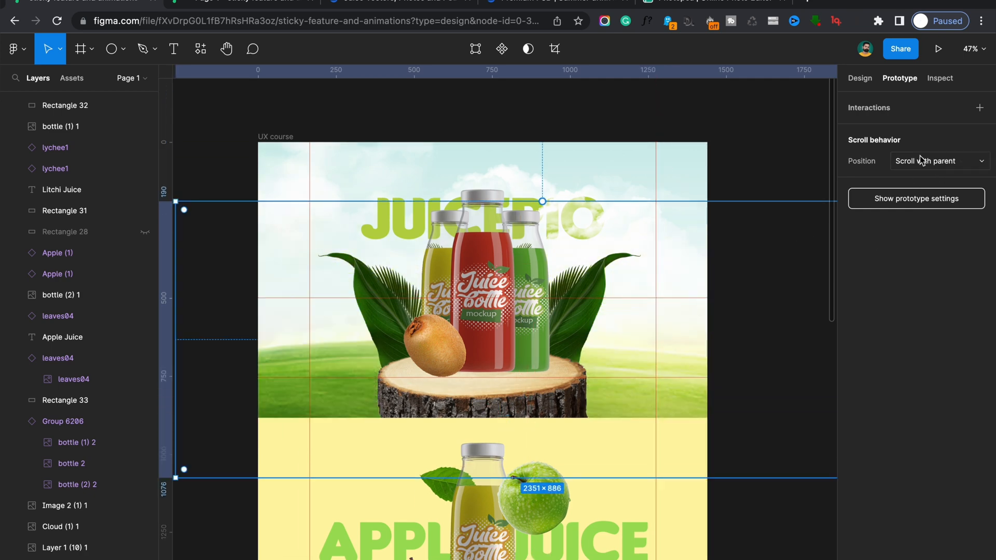
Step: Check the scroll positions of the Apple Juice section's yellow background, half apple, lower leaf and whole apple
{"action": "scroll", "coordinate": [676, 500], "scroll_direction": "down", "scroll_amount": 3}
{"action": "left_click", "coordinate": [676, 500]}
{"action": "scroll", "coordinate": [727, 275], "scroll_direction": "down", "scroll_amount": 5}
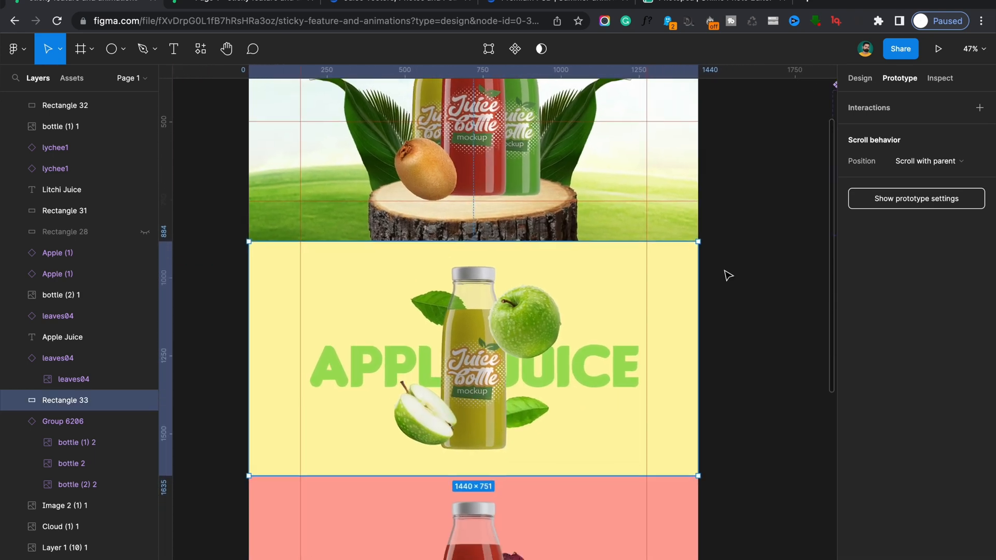
{"action": "scroll", "coordinate": [614, 371], "scroll_direction": "down", "scroll_amount": 1}
{"action": "left_click", "coordinate": [440, 346]}
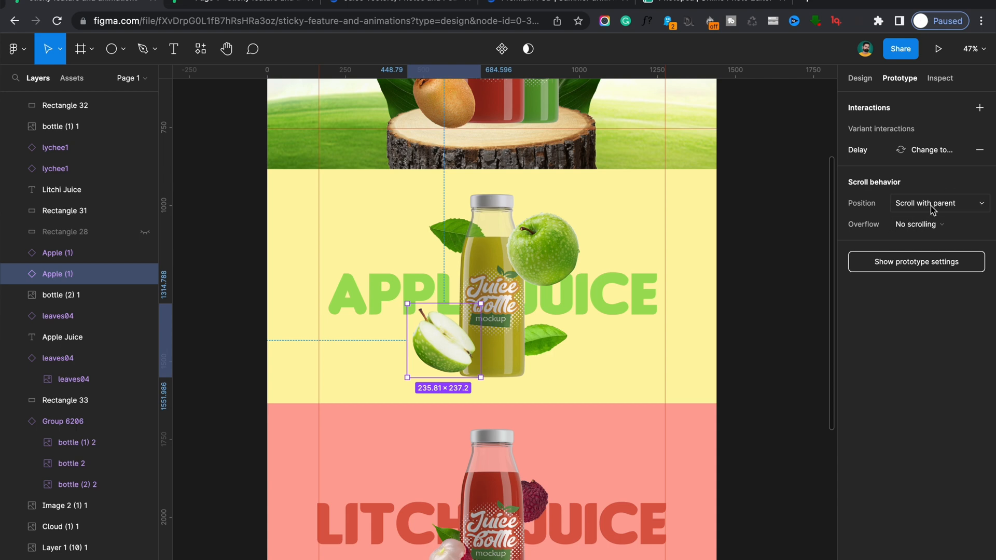
{"action": "left_click", "coordinate": [560, 348]}
{"action": "left_click", "coordinate": [533, 273]}
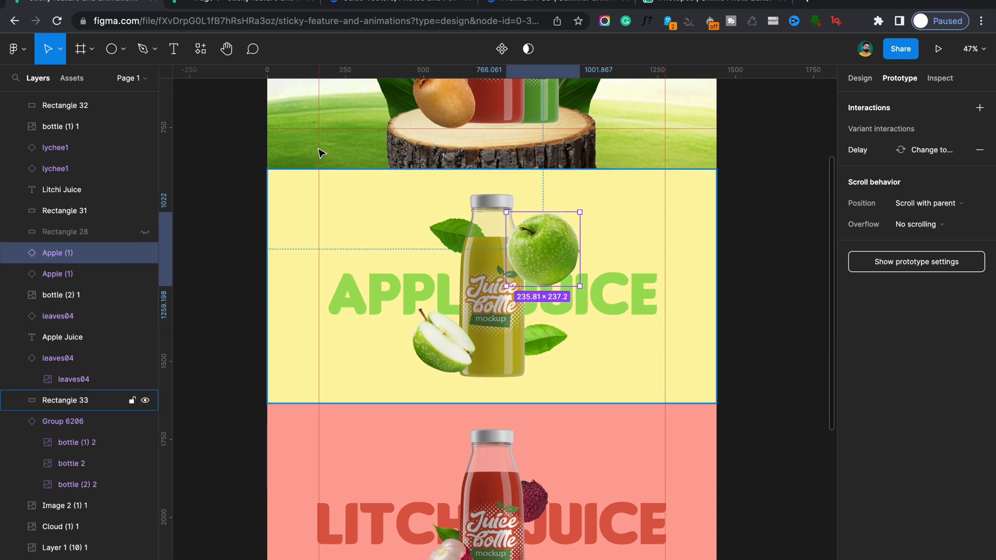
Step: Test how the bottle, title and apples scroll through the Apple Juice section in the prototype
{"action": "left_click", "coordinate": [269, 12]}
{"action": "scroll", "coordinate": [394, 359], "scroll_direction": "down", "scroll_amount": 10}
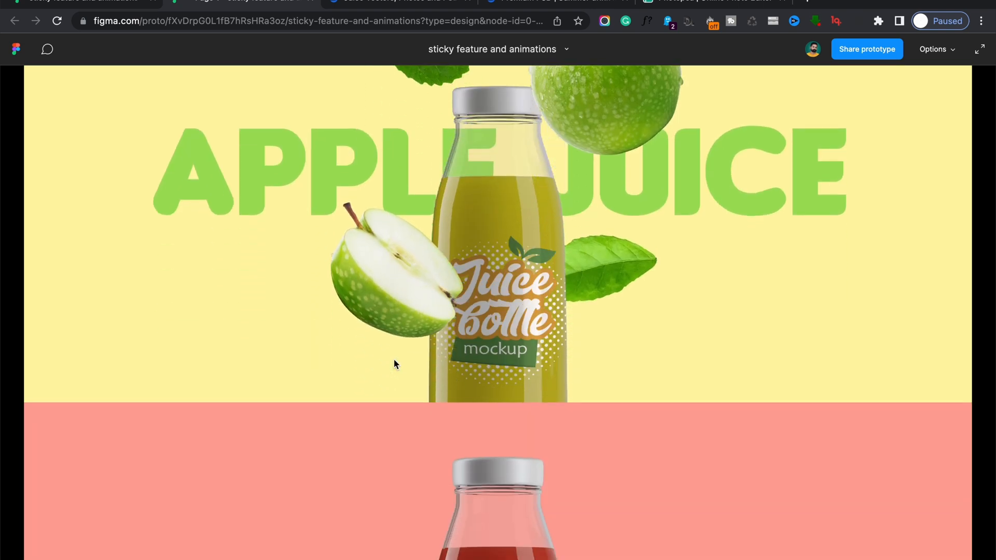
{"action": "scroll", "coordinate": [394, 359], "scroll_direction": "up", "scroll_amount": 3}
{"action": "scroll", "coordinate": [394, 360], "scroll_direction": "down", "scroll_amount": 2}
{"action": "scroll", "coordinate": [394, 360], "scroll_direction": "up", "scroll_amount": 2}
{"action": "scroll", "coordinate": [394, 360], "scroll_direction": "down", "scroll_amount": 2}
{"action": "scroll", "coordinate": [394, 360], "scroll_direction": "down", "scroll_amount": 1}
{"action": "scroll", "coordinate": [394, 360], "scroll_direction": "up", "scroll_amount": 2}
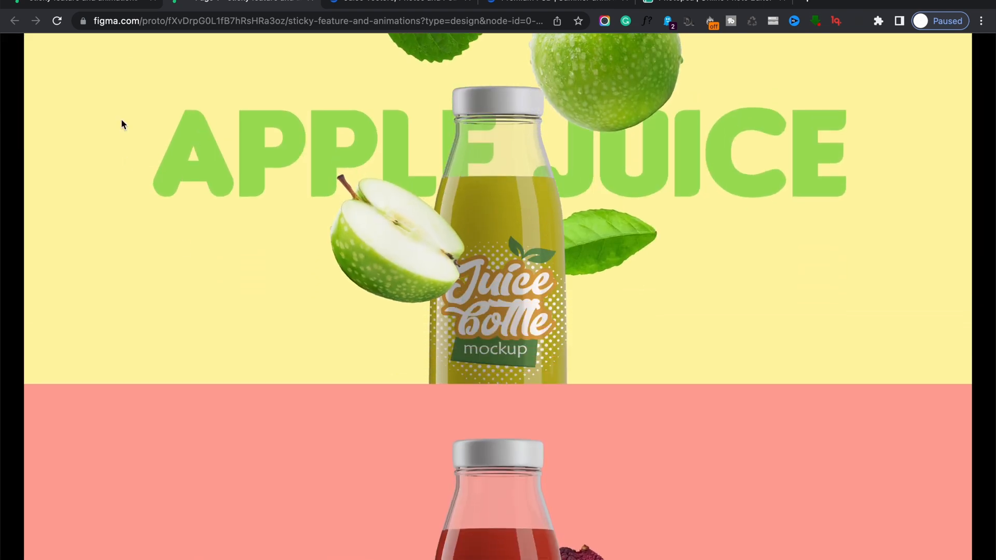
Step: Return to the design file and check the scroll positions of the Apple Juice title and its bottle
{"action": "left_click", "coordinate": [117, 11]}
{"action": "left_click", "coordinate": [361, 304]}
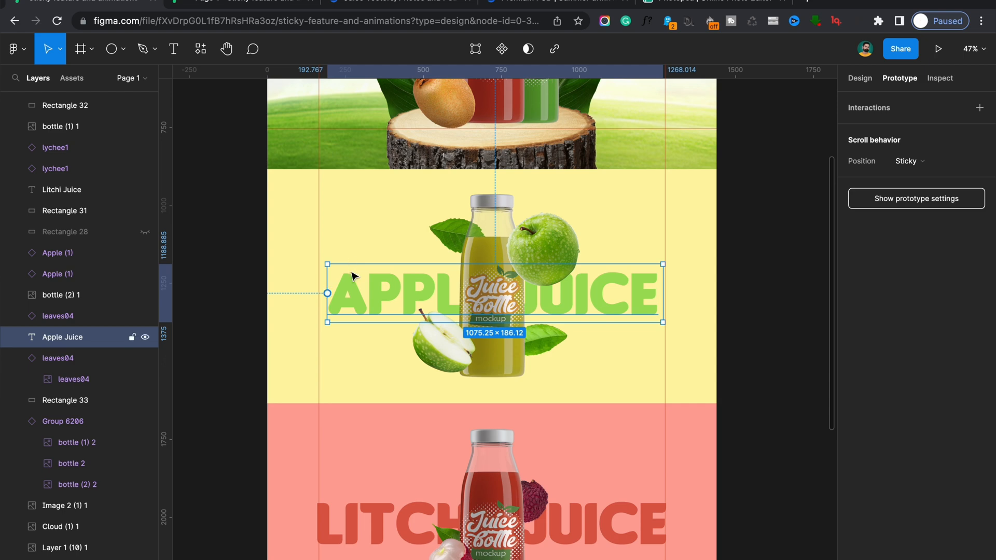
{"action": "left_click", "coordinate": [503, 221]}
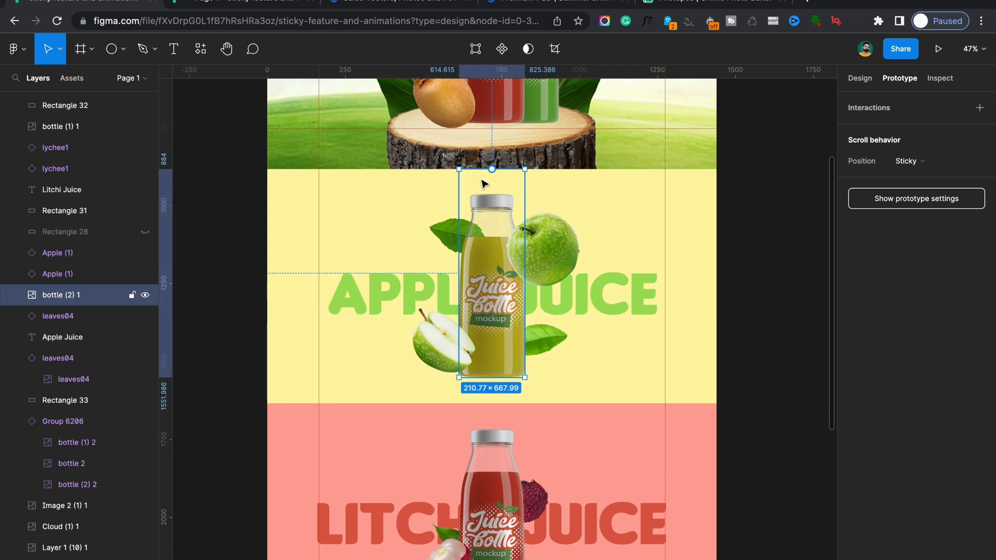
Step: Try extending the upper edge of the Apple Juice bottle's box above the yellow section, over the tree stump
{"action": "key", "text": "super+equal"}
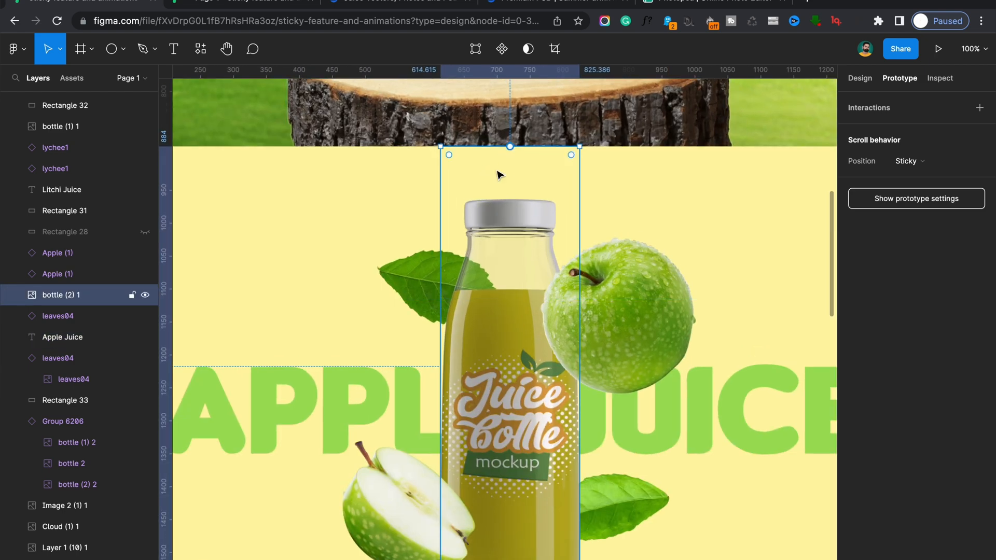
{"action": "left_click_drag", "start_coordinate": [490, 146], "coordinate": [489, 177]}
{"action": "key", "text": "super+z"}
{"action": "left_click_drag", "start_coordinate": [485, 149], "coordinate": [481, 182]}
{"action": "key", "text": "super+z"}
{"action": "left_click_drag", "start_coordinate": [462, 147], "coordinate": [478, 205]}
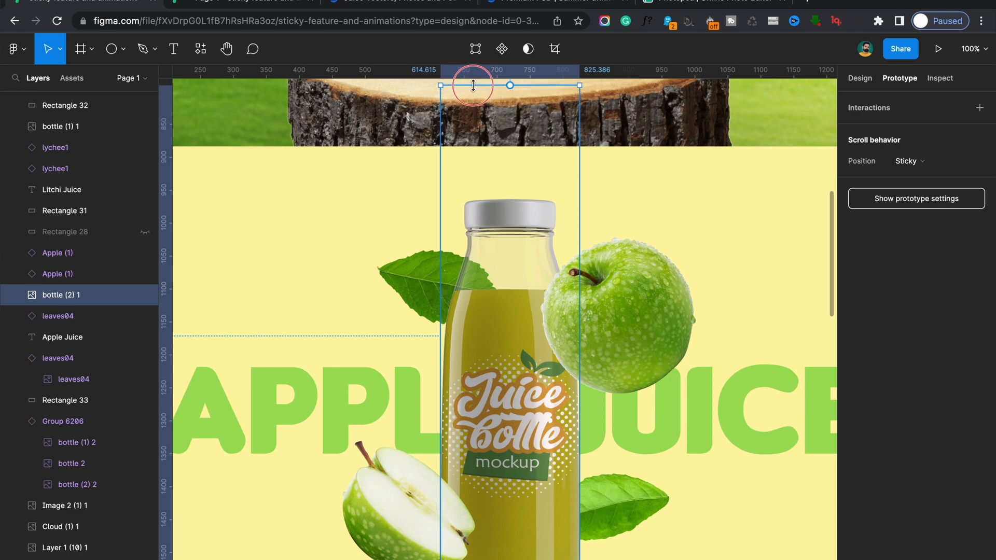
Step: Test the Apple Juice bottle's scrolling in the prototype and pull its box back down to the yellow section's upper edge
{"action": "left_click", "coordinate": [256, 3]}
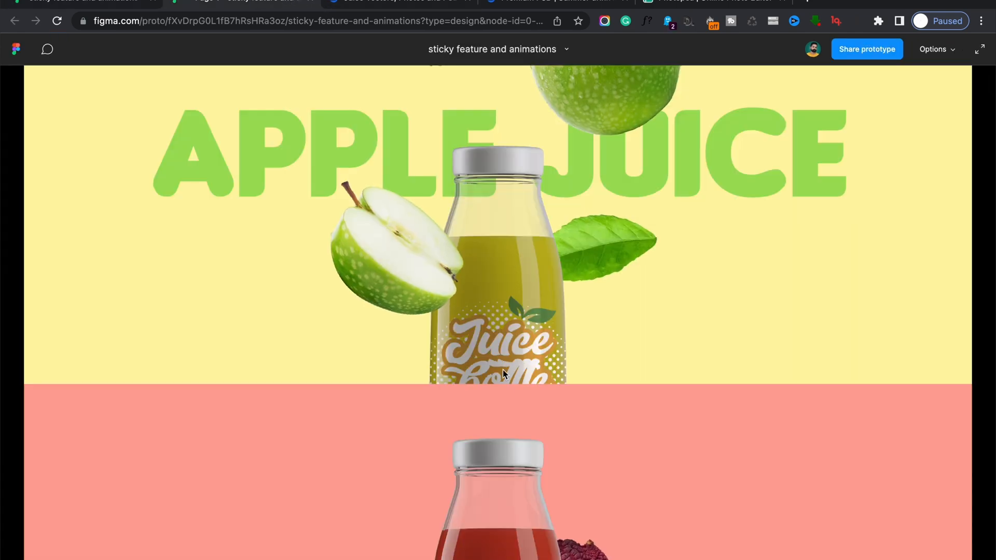
{"action": "scroll", "coordinate": [506, 382], "scroll_direction": "up", "scroll_amount": 10}
{"action": "scroll", "coordinate": [506, 382], "scroll_direction": "down", "scroll_amount": 10}
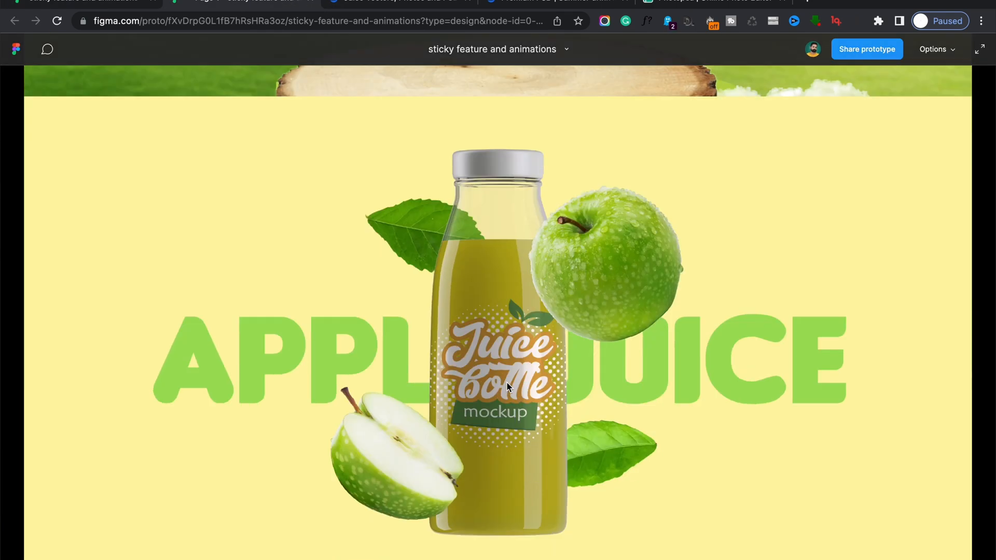
{"action": "scroll", "coordinate": [506, 382], "scroll_direction": "up", "scroll_amount": 2}
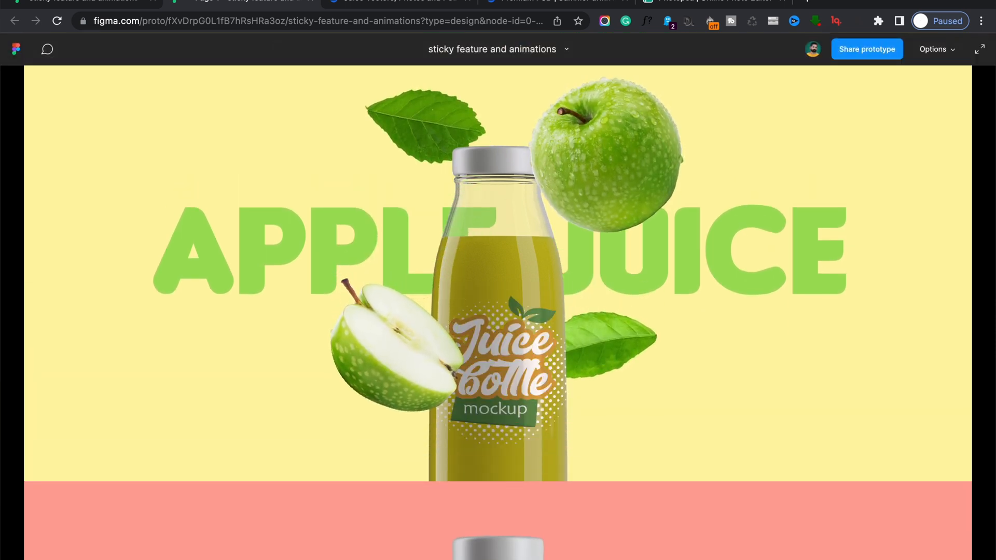
{"action": "left_click", "coordinate": [93, 1]}
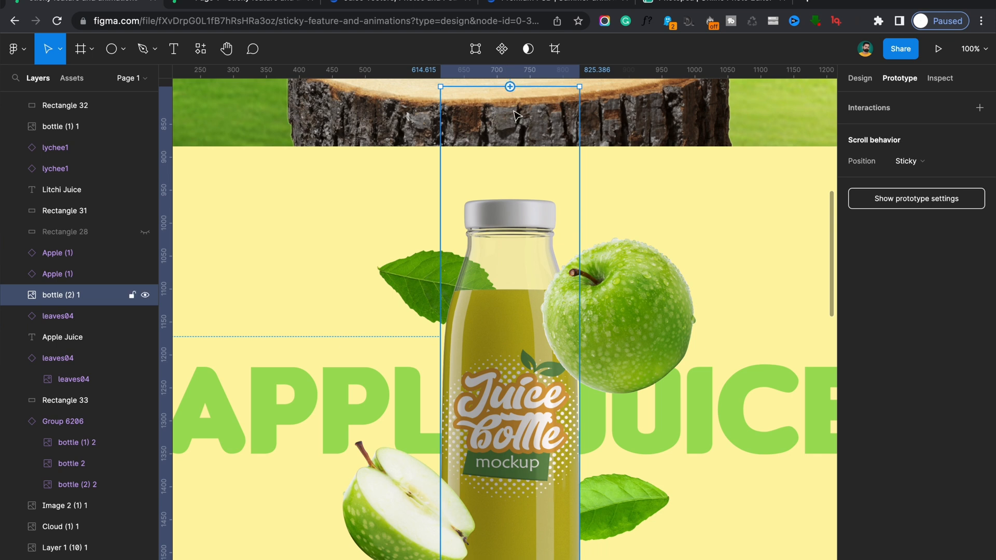
{"action": "left_click_drag", "start_coordinate": [540, 84], "coordinate": [541, 142]}
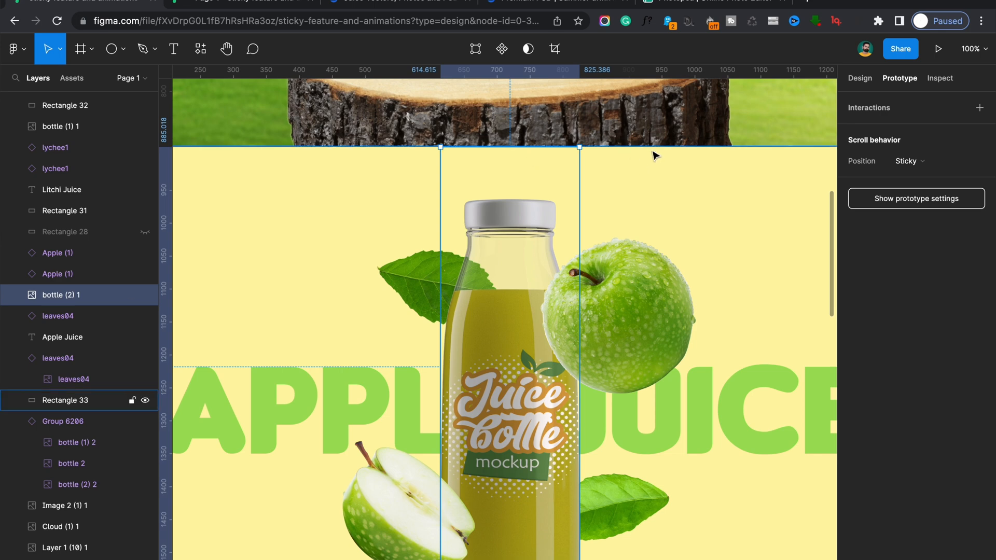
Step: Check the scroll positions of the bottle, both lychees and the title in the Litchi Juice section
{"action": "scroll", "coordinate": [655, 156], "scroll_direction": "down", "scroll_amount": 4}
{"action": "scroll", "coordinate": [654, 156], "scroll_direction": "down", "scroll_amount": 5}
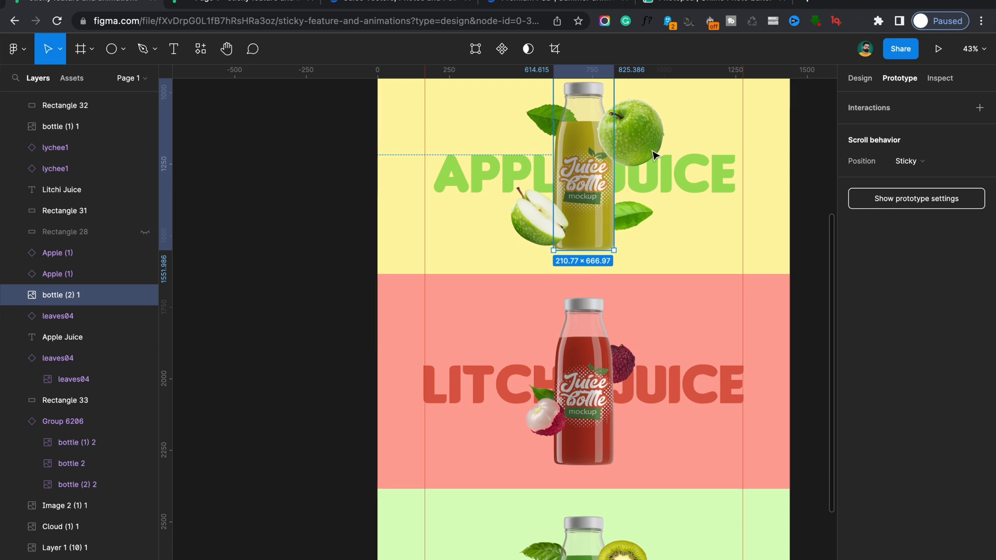
{"action": "scroll", "coordinate": [655, 156], "scroll_direction": "down", "scroll_amount": 1}
{"action": "scroll", "coordinate": [655, 156], "scroll_direction": "up", "scroll_amount": 3}
{"action": "scroll", "coordinate": [599, 306], "scroll_direction": "down", "scroll_amount": 2}
{"action": "left_click", "coordinate": [536, 312]}
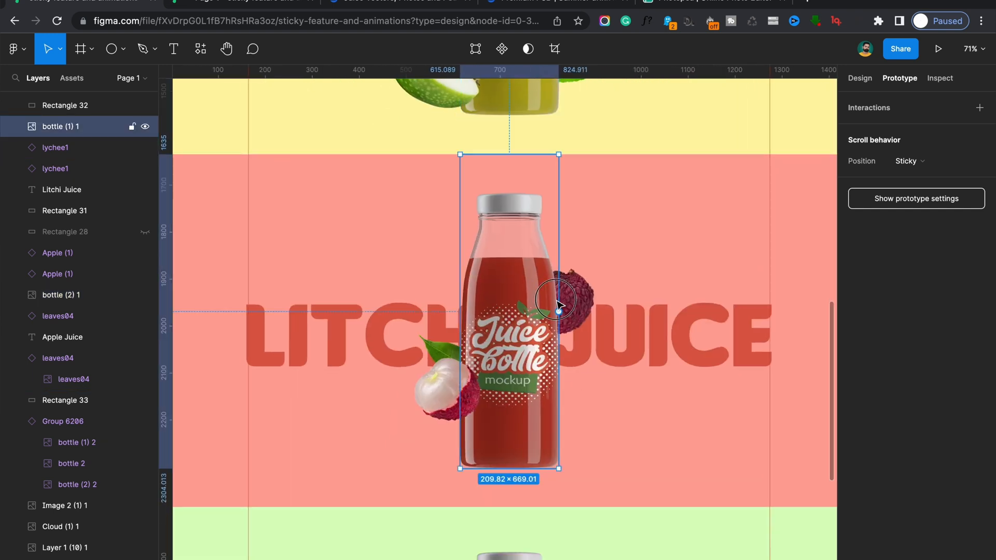
{"action": "left_click", "coordinate": [581, 303]}
{"action": "left_click", "coordinate": [449, 383]}
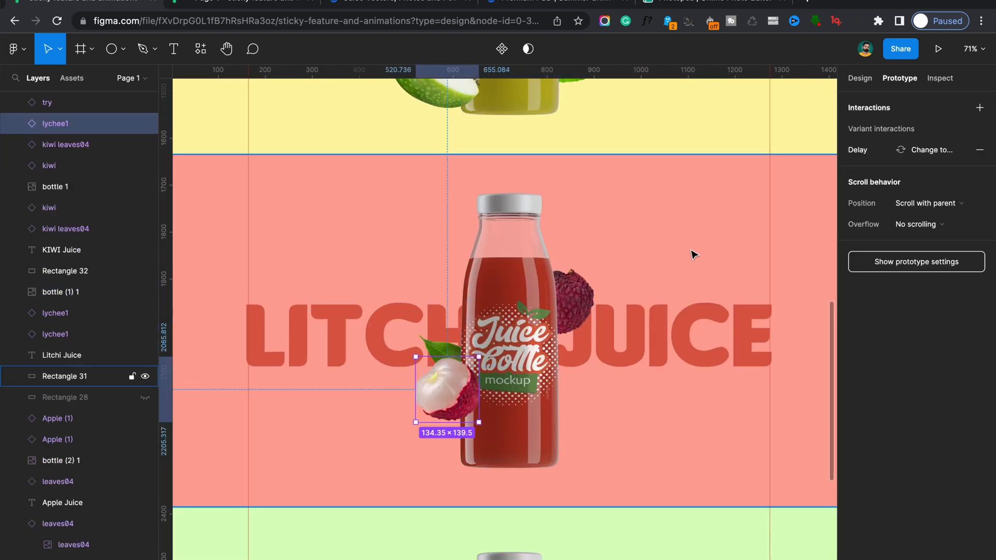
{"action": "left_click", "coordinate": [695, 337]}
{"action": "left_click", "coordinate": [543, 231]}
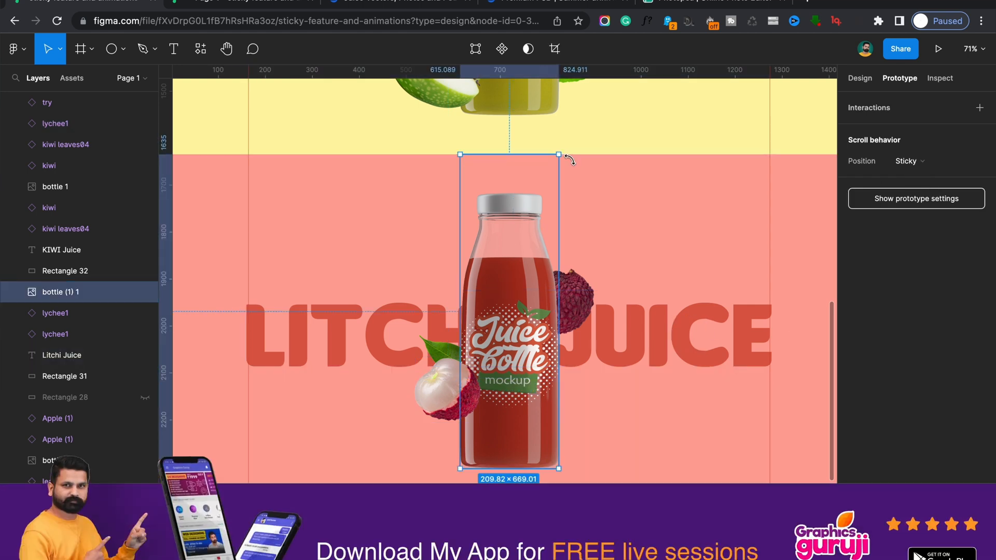
Step: Bottom-align the Litchi Juice title within its text box and extend the box's upper edge until it is about 375 high
{"action": "scroll", "coordinate": [555, 354], "scroll_direction": "down", "scroll_amount": 3}
{"action": "scroll", "coordinate": [554, 352], "scroll_direction": "up", "scroll_amount": 5}
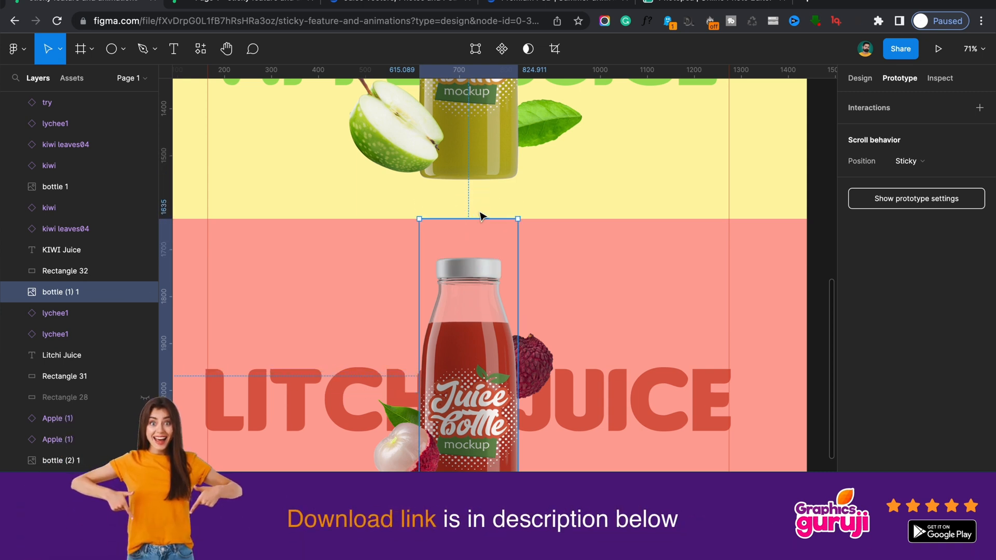
{"action": "left_click", "coordinate": [654, 382]}
{"action": "left_click", "coordinate": [860, 78]}
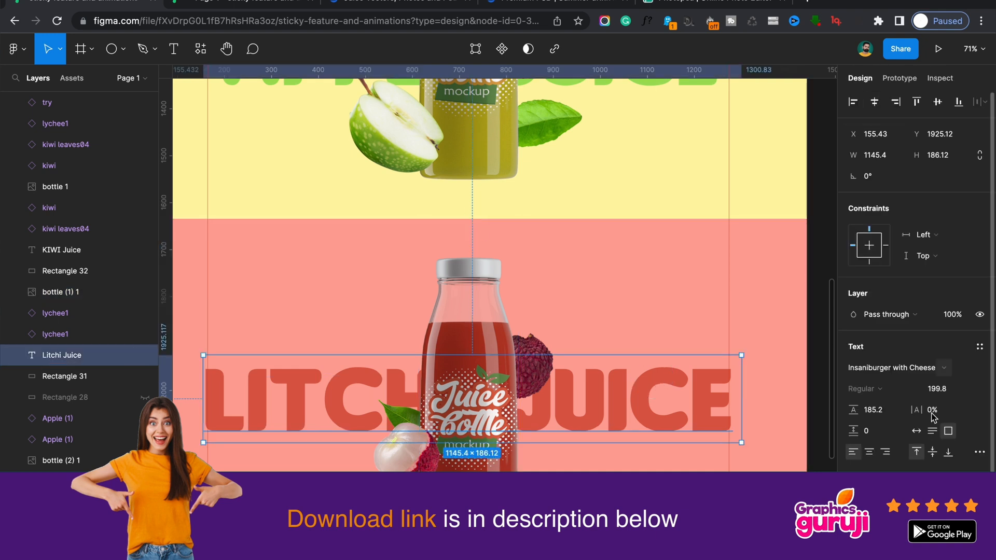
{"action": "scroll", "coordinate": [952, 443], "scroll_direction": "down", "scroll_amount": 1}
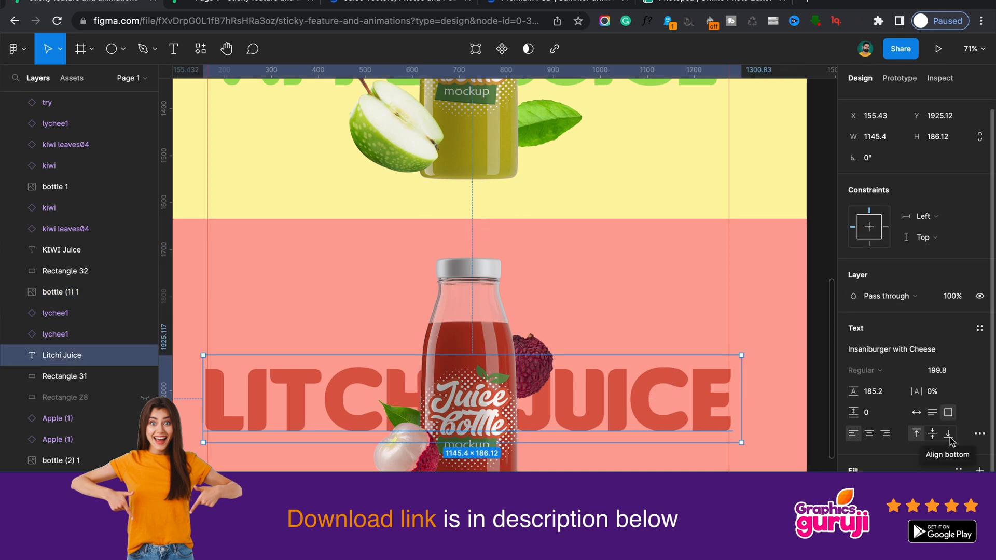
{"action": "left_click", "coordinate": [948, 435]}
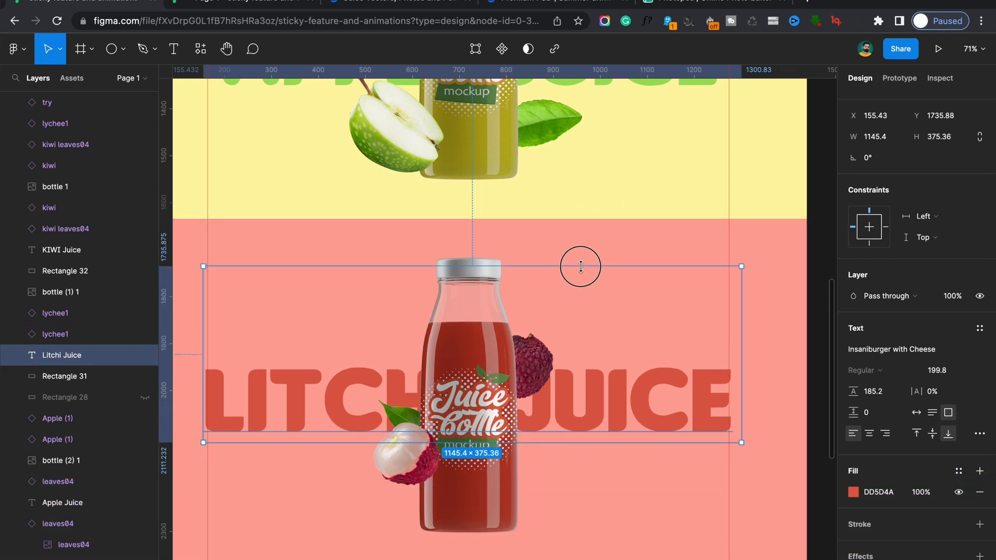
Step: Test in the prototype how the Litchi Juice title scrolls against its bottle and the lychees
{"action": "left_click", "coordinate": [238, 1]}
{"action": "scroll", "coordinate": [335, 326], "scroll_direction": "down", "scroll_amount": 10}
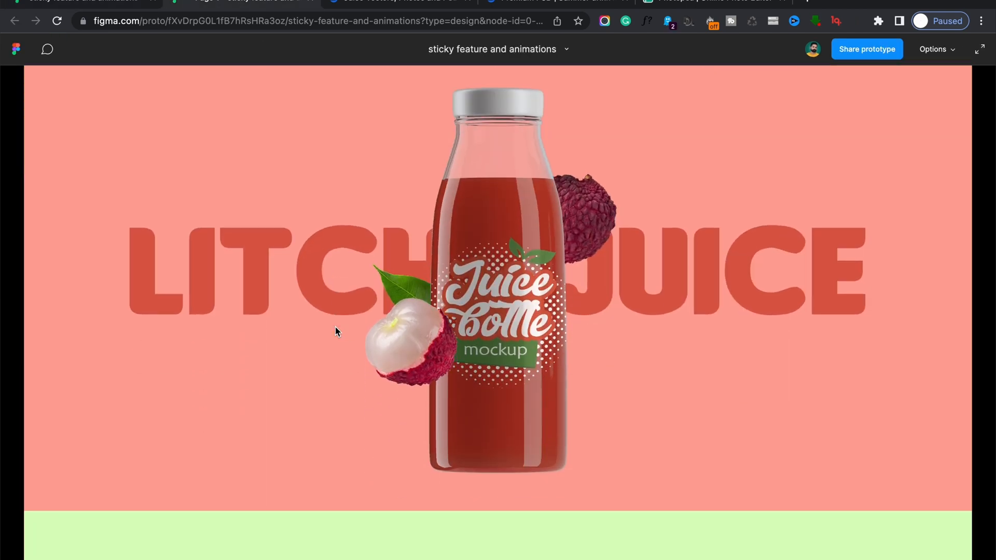
{"action": "scroll", "coordinate": [335, 328], "scroll_direction": "down", "scroll_amount": 10}
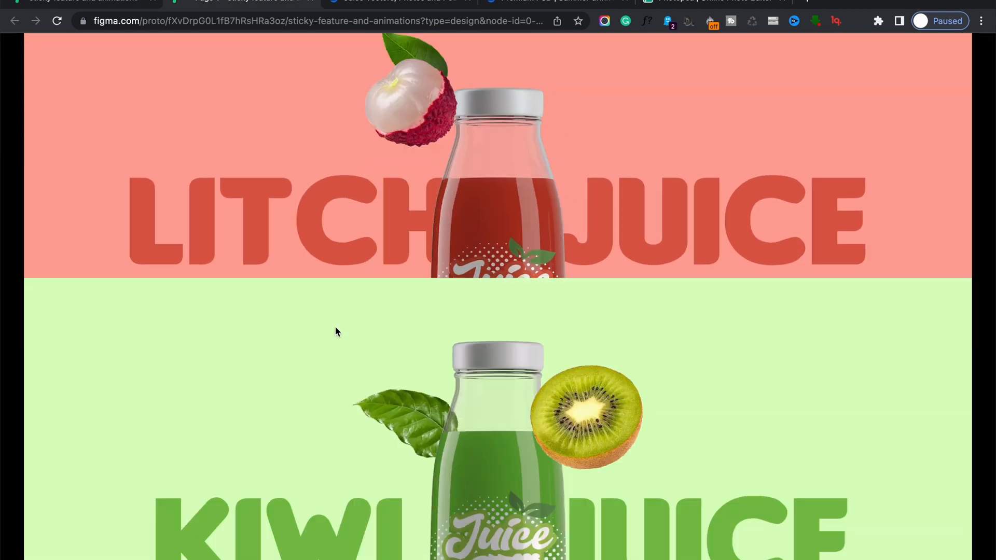
{"action": "scroll", "coordinate": [336, 331], "scroll_direction": "up", "scroll_amount": 20}
{"action": "scroll", "coordinate": [336, 331], "scroll_direction": "down", "scroll_amount": 8}
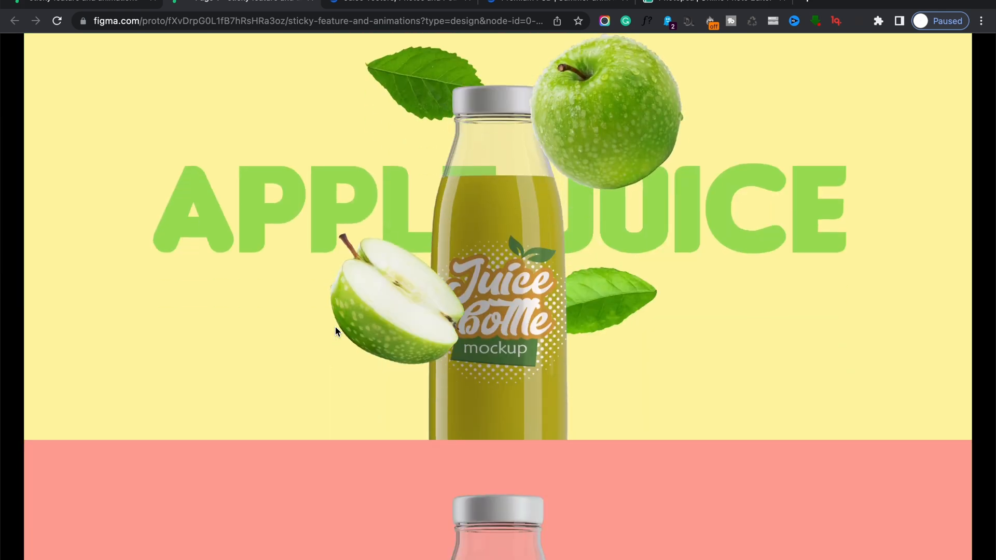
{"action": "scroll", "coordinate": [335, 328], "scroll_direction": "down", "scroll_amount": 6}
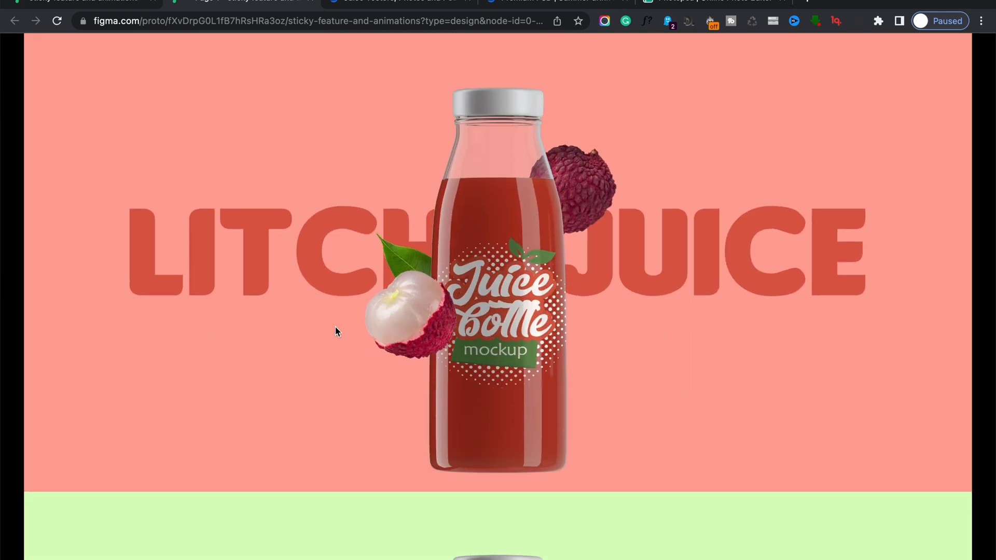
{"action": "scroll", "coordinate": [335, 326], "scroll_direction": "down", "scroll_amount": 3}
{"action": "scroll", "coordinate": [335, 326], "scroll_direction": "up", "scroll_amount": 4}
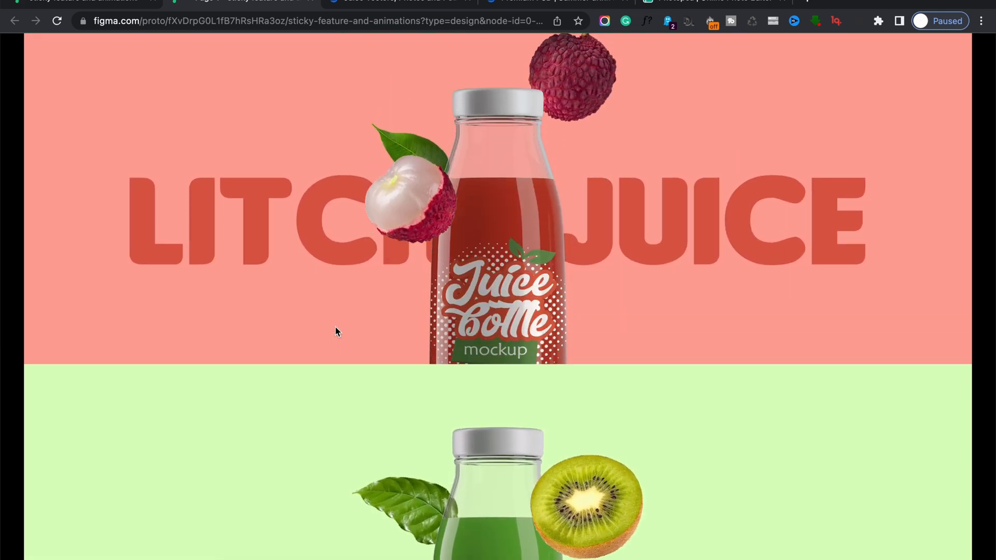
{"action": "scroll", "coordinate": [335, 327], "scroll_direction": "down", "scroll_amount": 4}
{"action": "scroll", "coordinate": [335, 327], "scroll_direction": "up", "scroll_amount": 6}
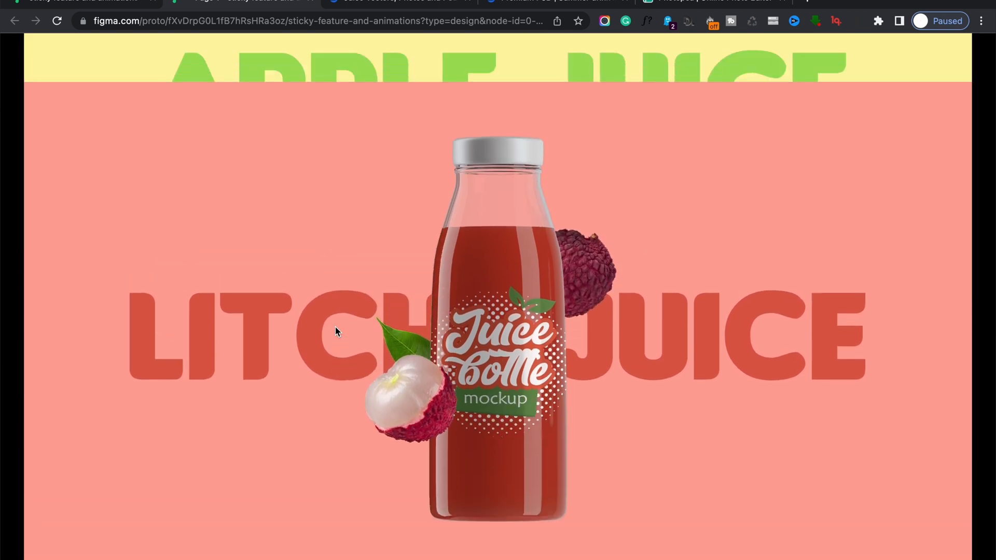
{"action": "scroll", "coordinate": [335, 327], "scroll_direction": "down", "scroll_amount": 3}
{"action": "scroll", "coordinate": [335, 326], "scroll_direction": "up", "scroll_amount": 5}
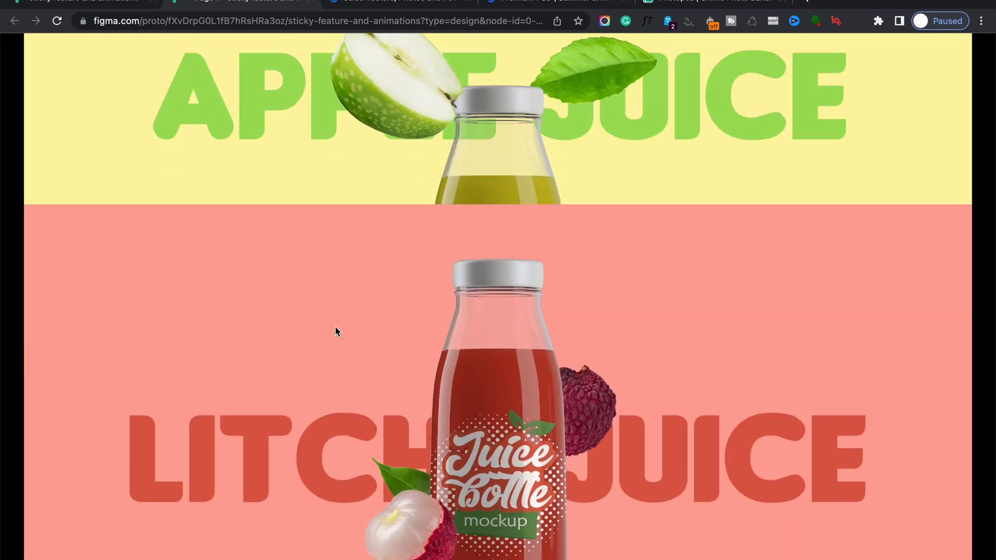
{"action": "scroll", "coordinate": [335, 327], "scroll_direction": "down", "scroll_amount": 5}
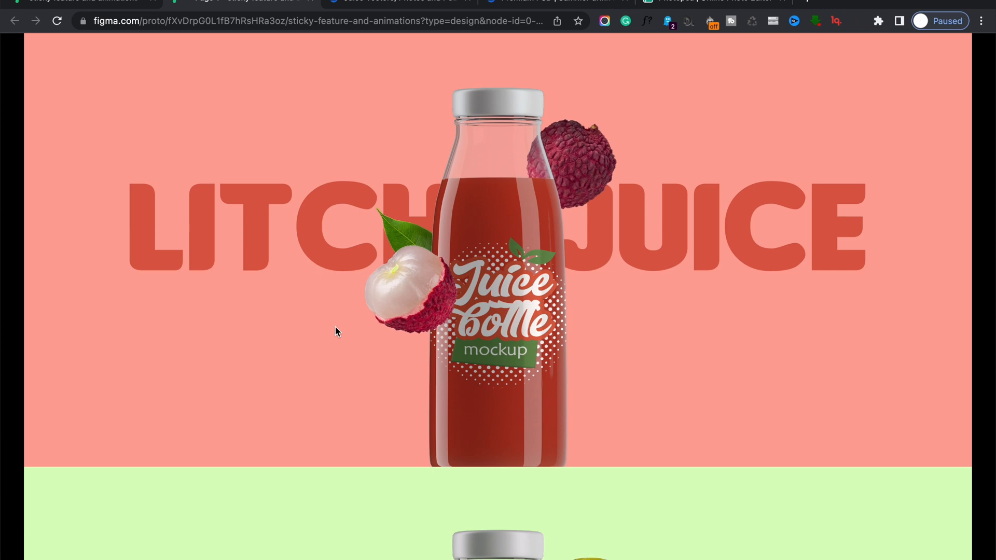
Step: Compare the sticky scrolling of the Apple, Litchi and Kiwi Juice sections in the prototype, ending at the Juicepio hero section
{"action": "scroll", "coordinate": [335, 327], "scroll_direction": "up", "scroll_amount": 2}
{"action": "scroll", "coordinate": [335, 327], "scroll_direction": "up", "scroll_amount": 2}
{"action": "scroll", "coordinate": [335, 327], "scroll_direction": "down", "scroll_amount": 3}
{"action": "scroll", "coordinate": [335, 327], "scroll_direction": "up", "scroll_amount": 5}
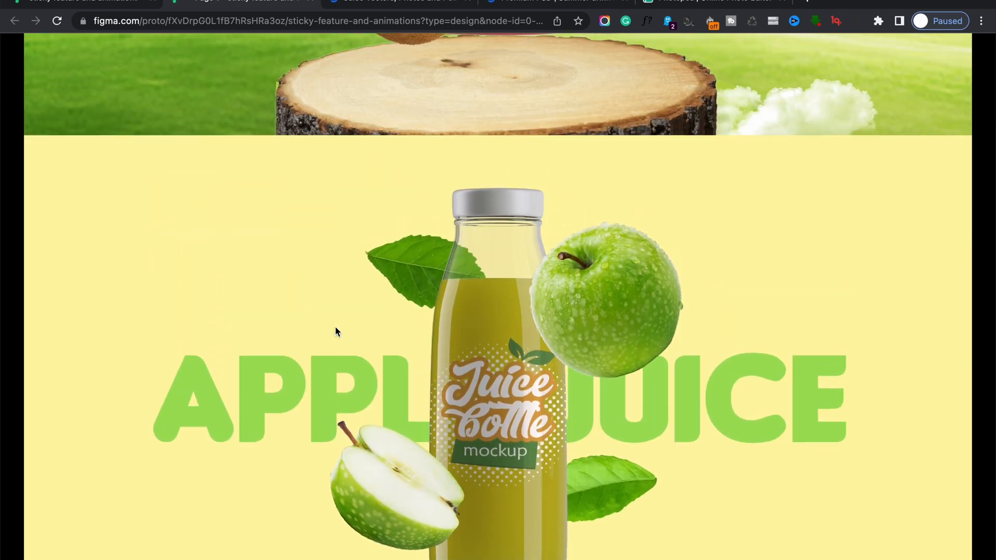
{"action": "scroll", "coordinate": [611, 431], "scroll_direction": "down", "scroll_amount": 6}
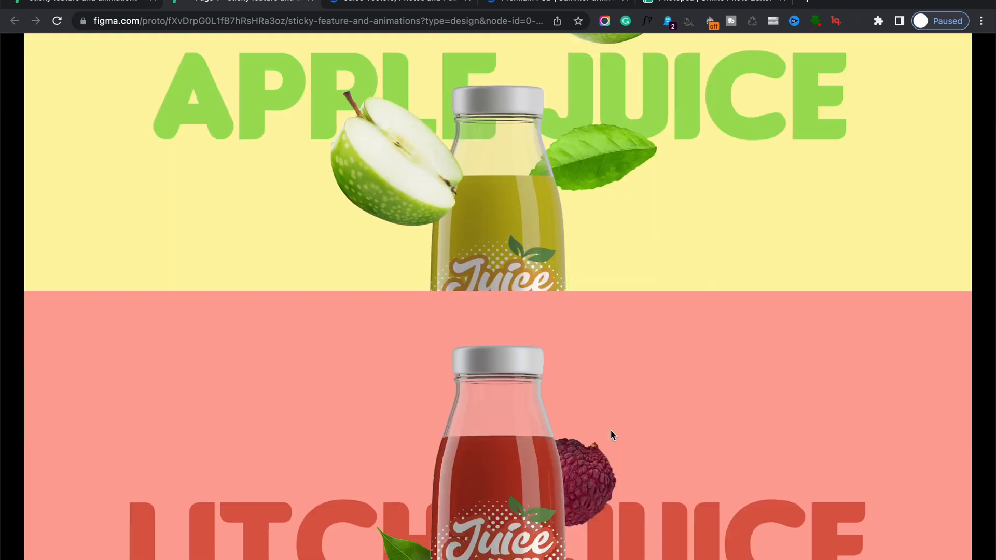
{"action": "scroll", "coordinate": [611, 432], "scroll_direction": "down", "scroll_amount": 5}
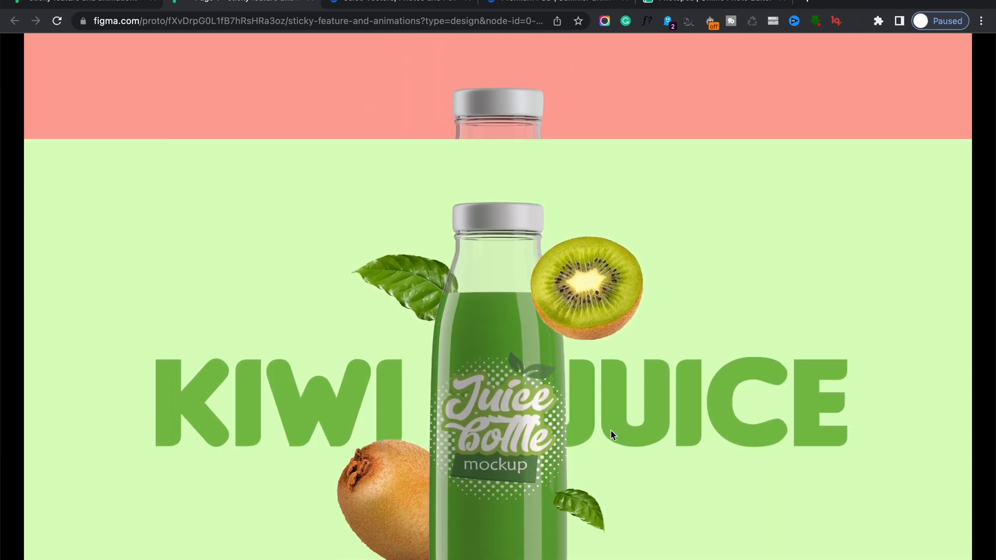
{"action": "scroll", "coordinate": [611, 431], "scroll_direction": "up", "scroll_amount": 6}
{"action": "scroll", "coordinate": [611, 432], "scroll_direction": "up", "scroll_amount": 8}
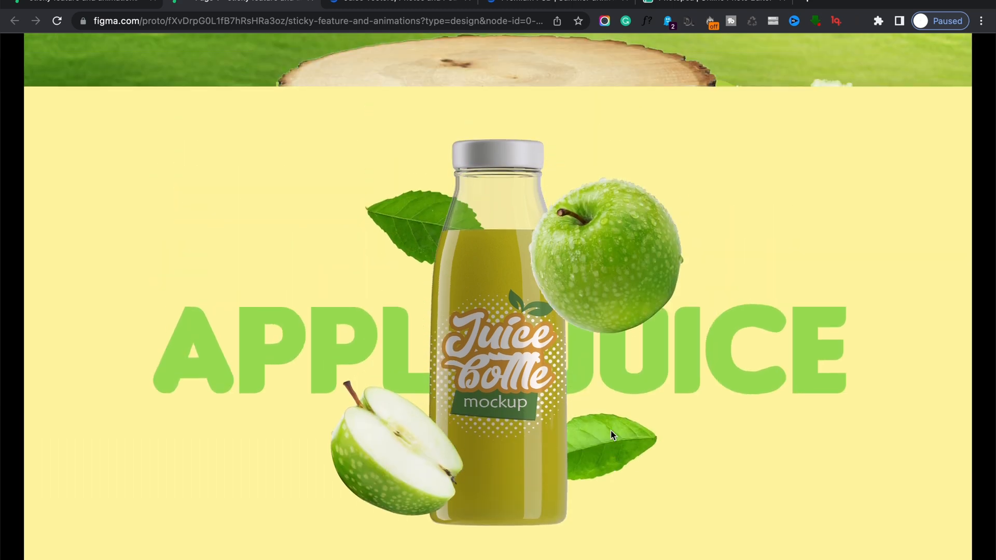
{"action": "scroll", "coordinate": [611, 432], "scroll_direction": "down", "scroll_amount": 3}
{"action": "scroll", "coordinate": [611, 436], "scroll_direction": "down", "scroll_amount": 6}
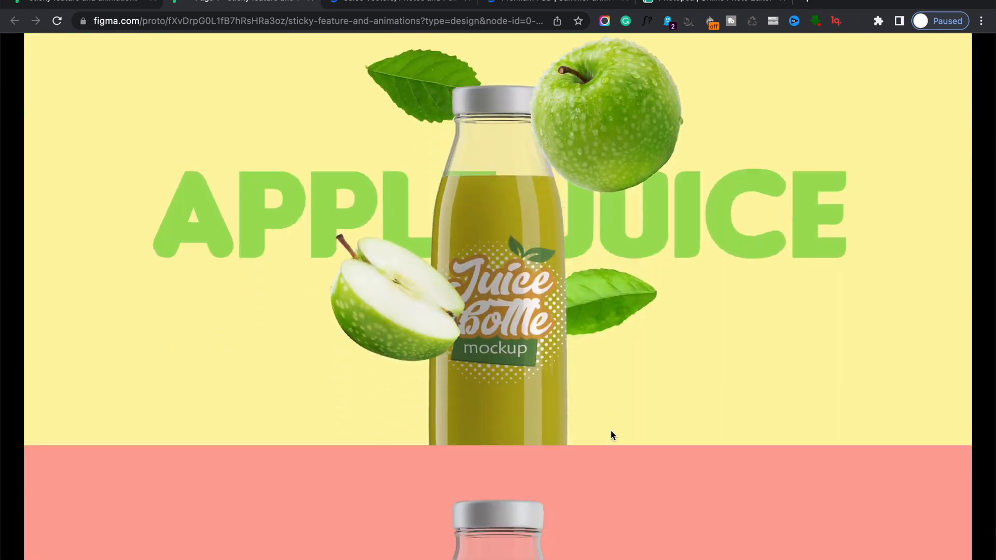
{"action": "scroll", "coordinate": [611, 431], "scroll_direction": "up", "scroll_amount": 10}
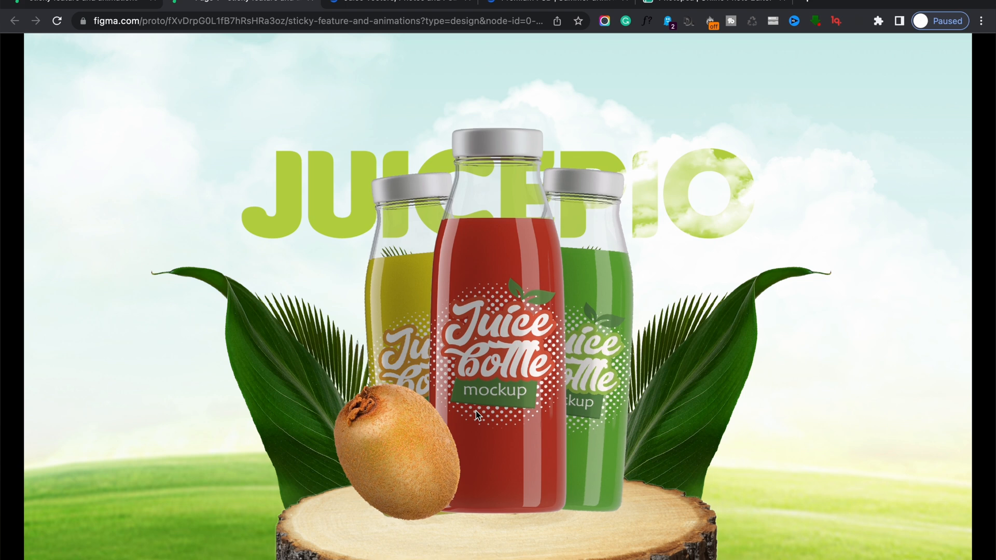
Step: Review the finished scroll animation from the Juicepio hero through the juice sections in both directions
{"action": "scroll", "coordinate": [477, 415], "scroll_direction": "down", "scroll_amount": 5}
{"action": "scroll", "coordinate": [476, 415], "scroll_direction": "down", "scroll_amount": 4}
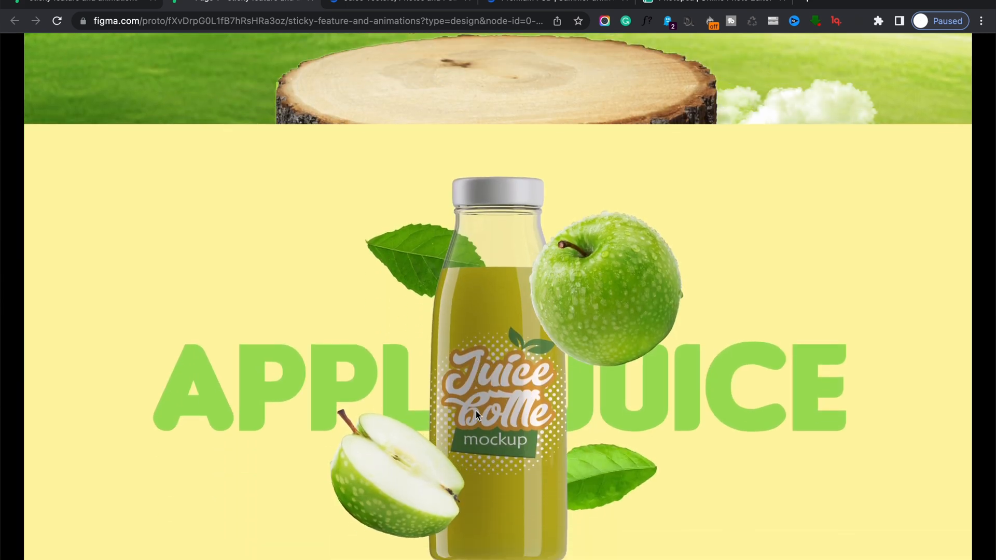
{"action": "scroll", "coordinate": [475, 415], "scroll_direction": "down", "scroll_amount": 2}
{"action": "scroll", "coordinate": [477, 415], "scroll_direction": "down", "scroll_amount": 15}
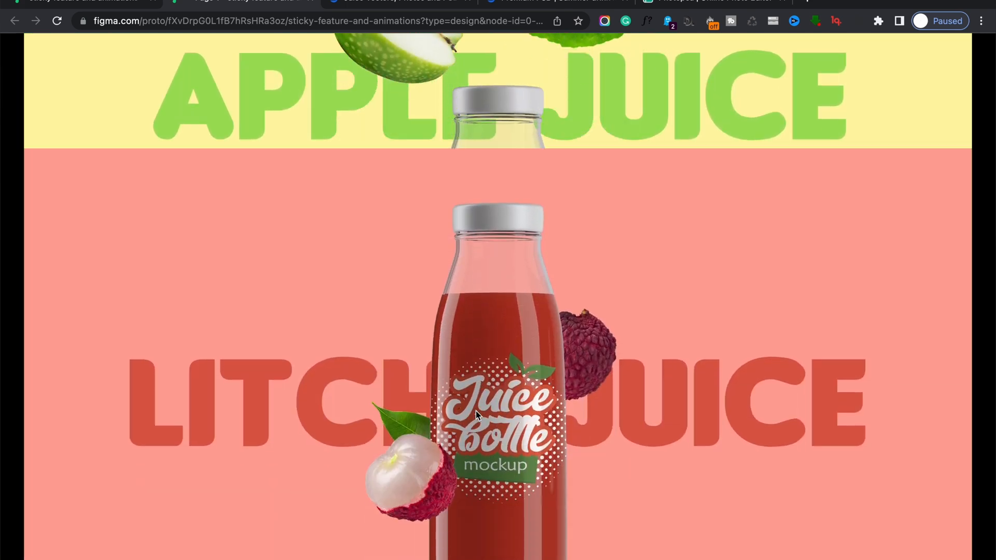
{"action": "scroll", "coordinate": [475, 411], "scroll_direction": "up", "scroll_amount": 20}
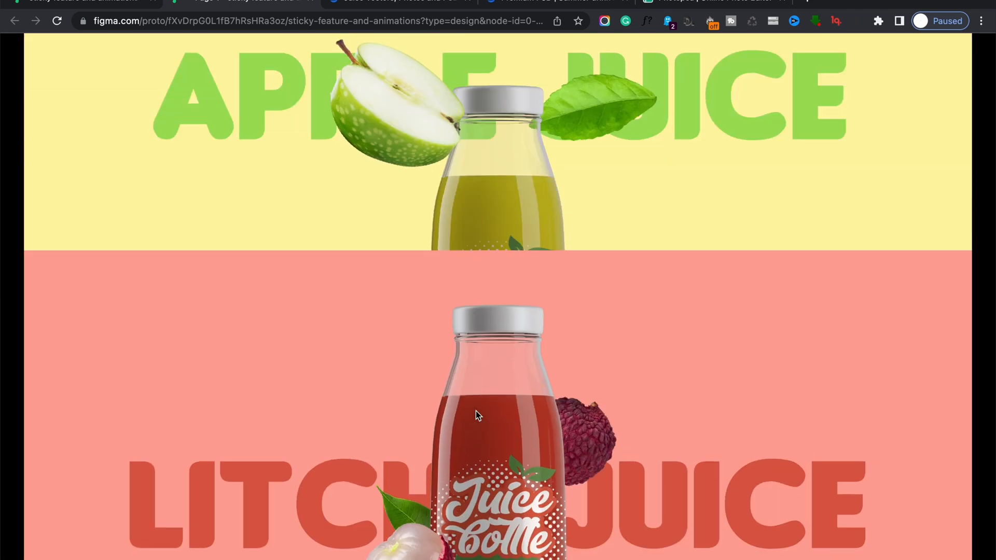
{"action": "scroll", "coordinate": [475, 411], "scroll_direction": "down", "scroll_amount": 15}
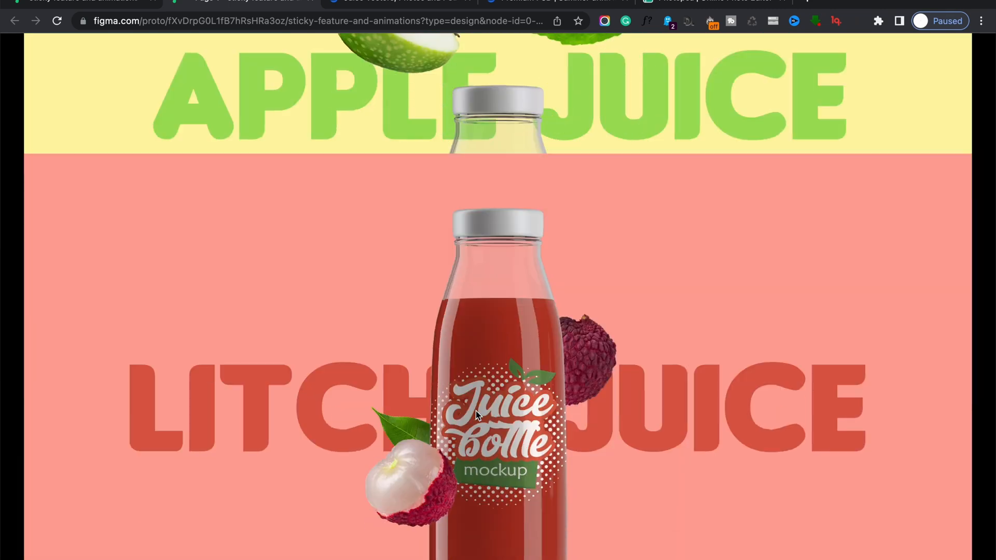
{"action": "scroll", "coordinate": [475, 411], "scroll_direction": "up", "scroll_amount": 12}
{"action": "scroll", "coordinate": [475, 411], "scroll_direction": "up", "scroll_amount": 5}
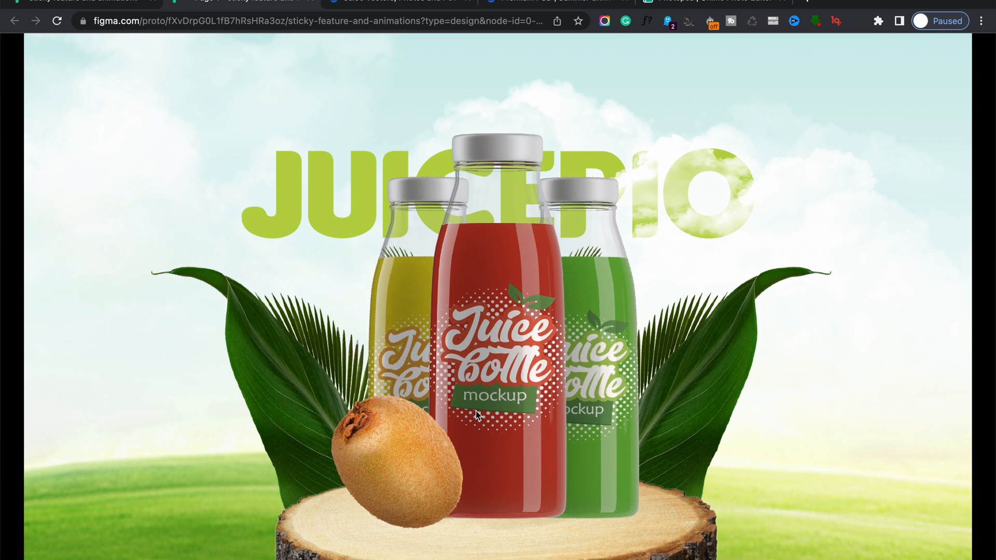
{"action": "scroll", "coordinate": [476, 413], "scroll_direction": "down", "scroll_amount": 2}
{"action": "scroll", "coordinate": [476, 415], "scroll_direction": "down", "scroll_amount": 20}
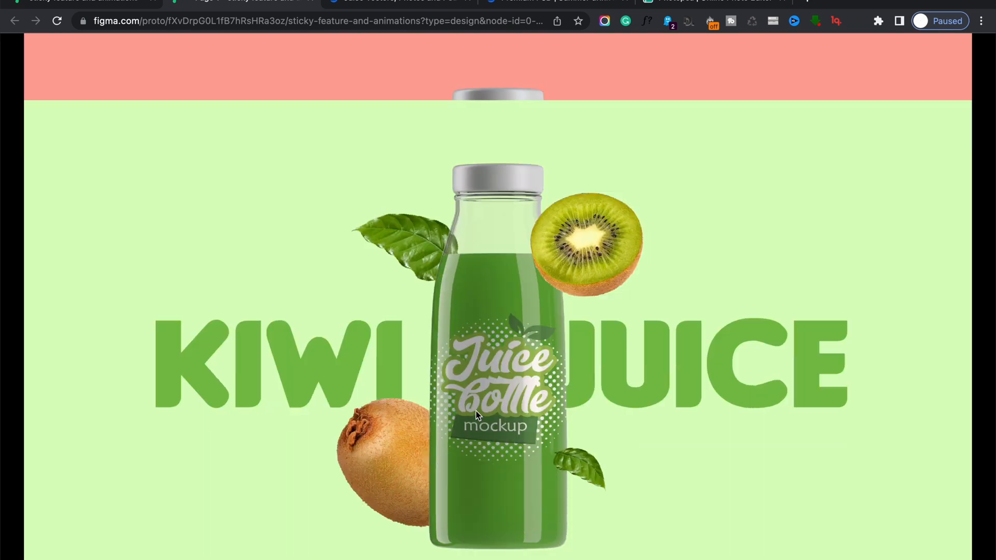
{"action": "scroll", "coordinate": [476, 415], "scroll_direction": "up", "scroll_amount": 5}
{"action": "scroll", "coordinate": [476, 411], "scroll_direction": "up", "scroll_amount": 20}
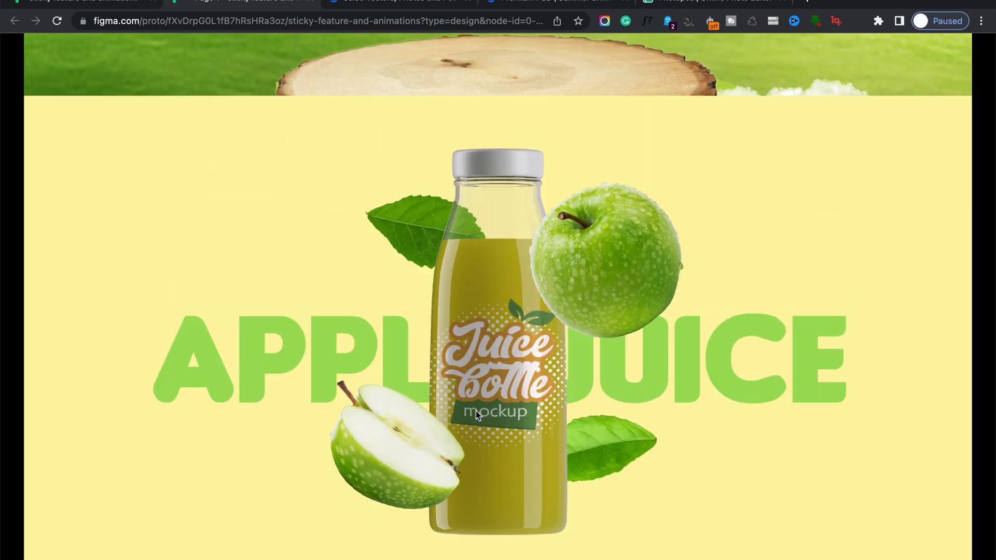
{"action": "scroll", "coordinate": [475, 411], "scroll_direction": "down", "scroll_amount": 5}
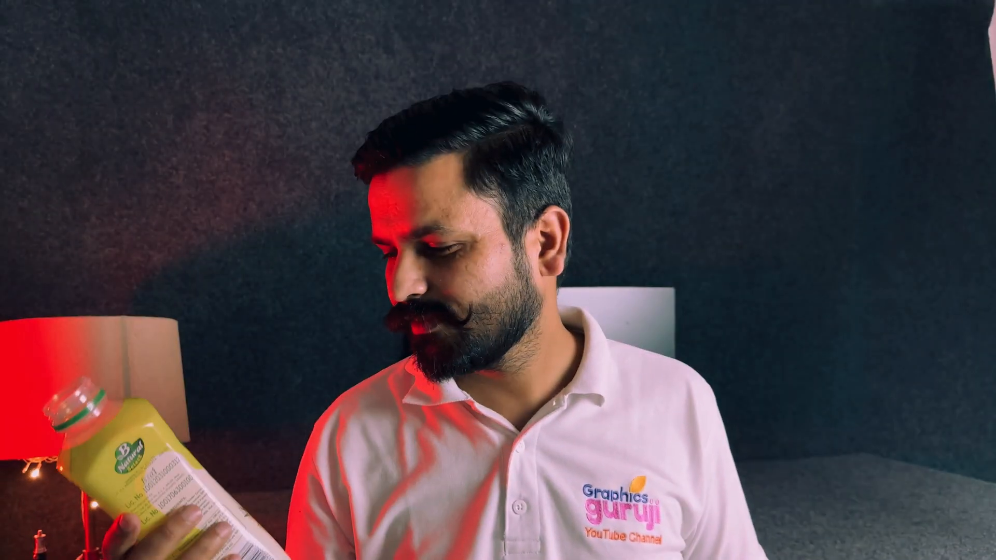